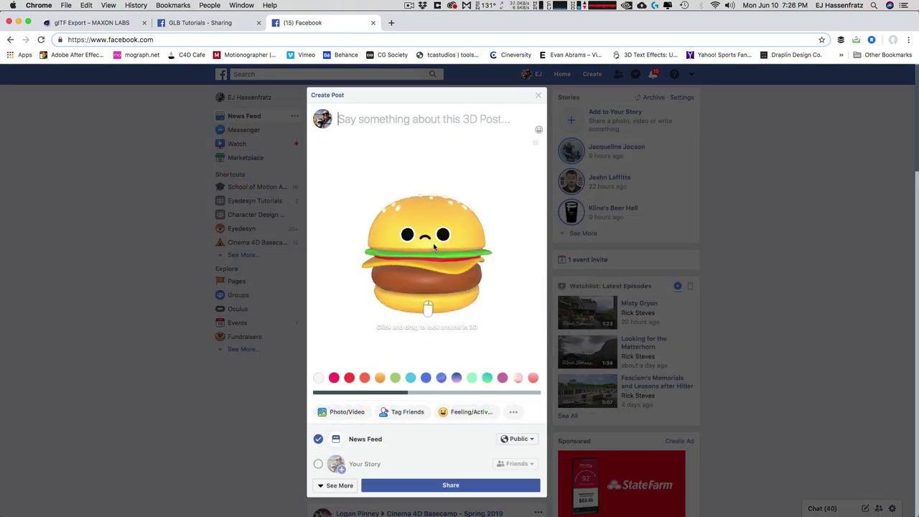
Step: Rotate the 3D burger and donut previews in the Facebook post composer to examine them from different angles
mouse_move(426, 255)
mouse_down()
mouse_move(400, 253)
mouse_move(431, 248)
mouse_up()
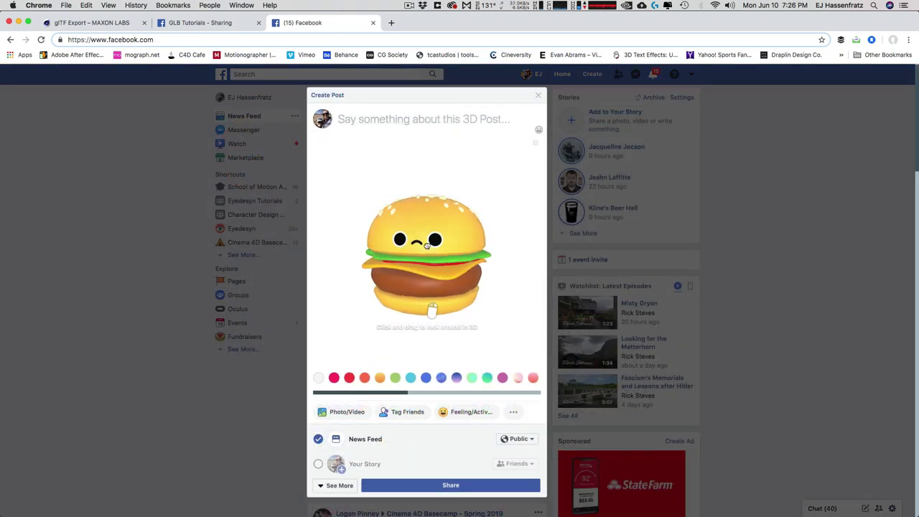
drag(743, 194, 778, 258)
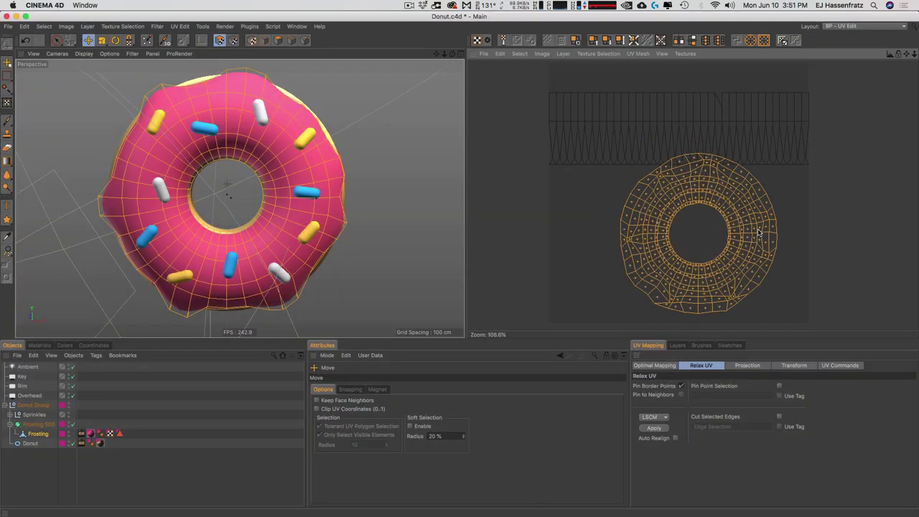
key(e)
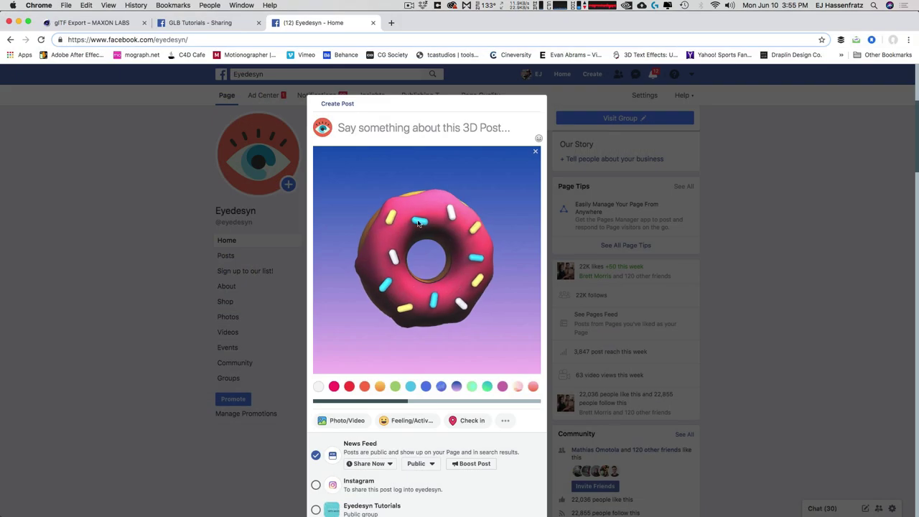
drag(391, 283, 488, 272)
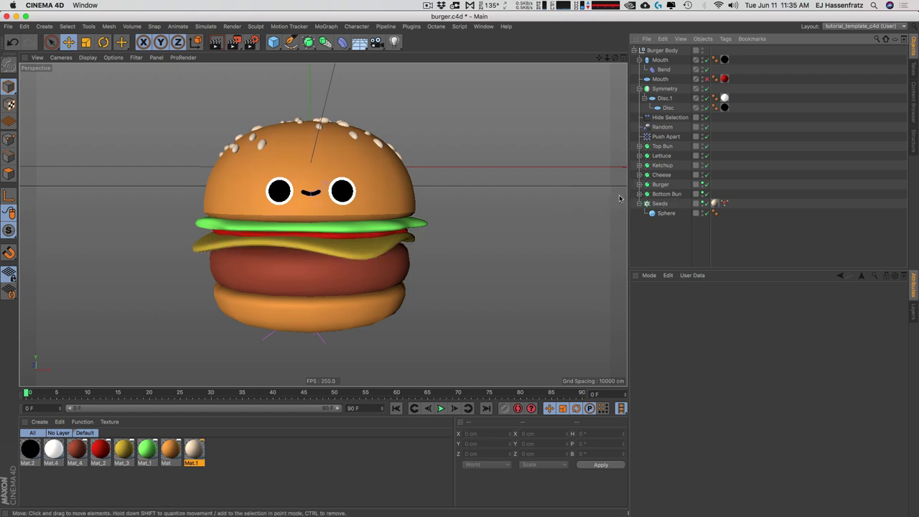
Step: Check the Top Bun's subdivision settings and set the segments of the sphere under Seeds to 10
click(663, 145)
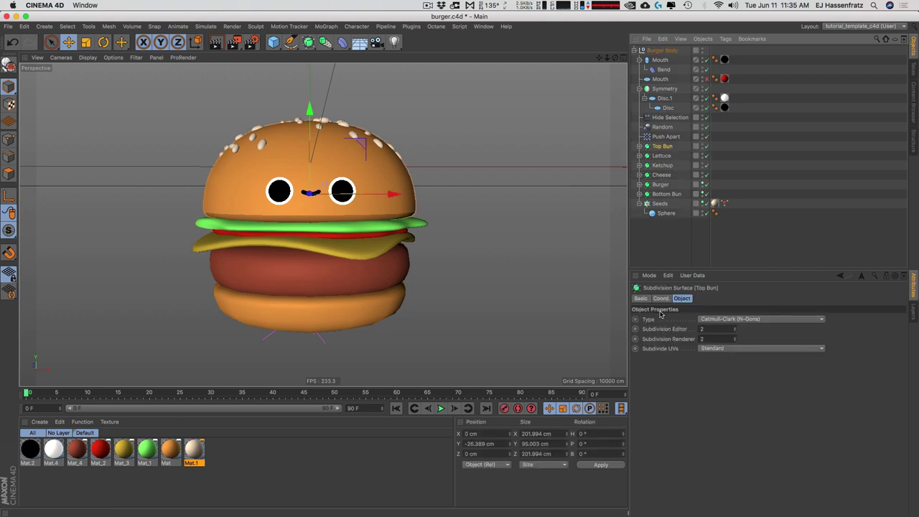
click(707, 338)
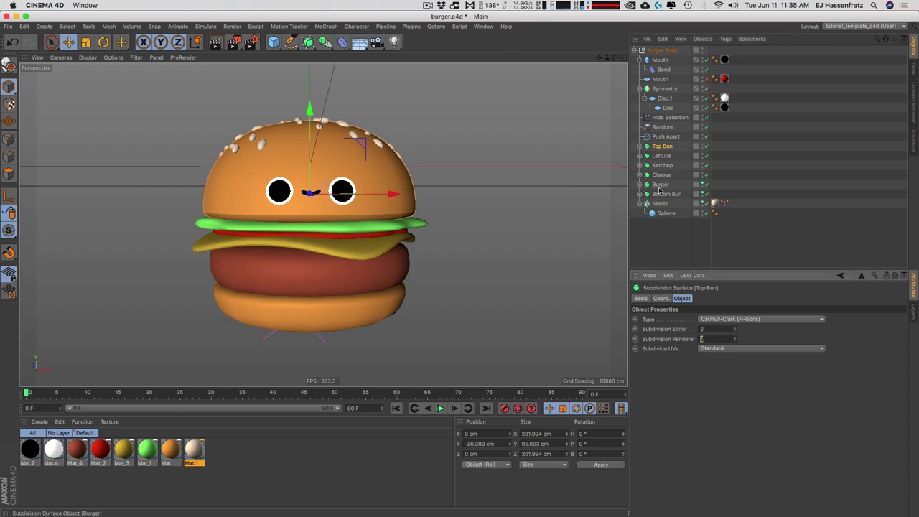
click(662, 216)
click(691, 329)
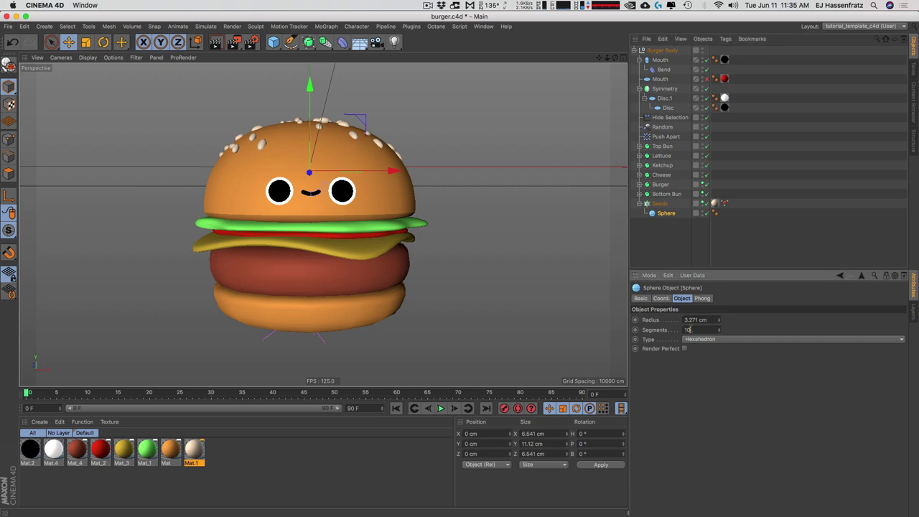
double_click(688, 329)
text(24)
key(Return)
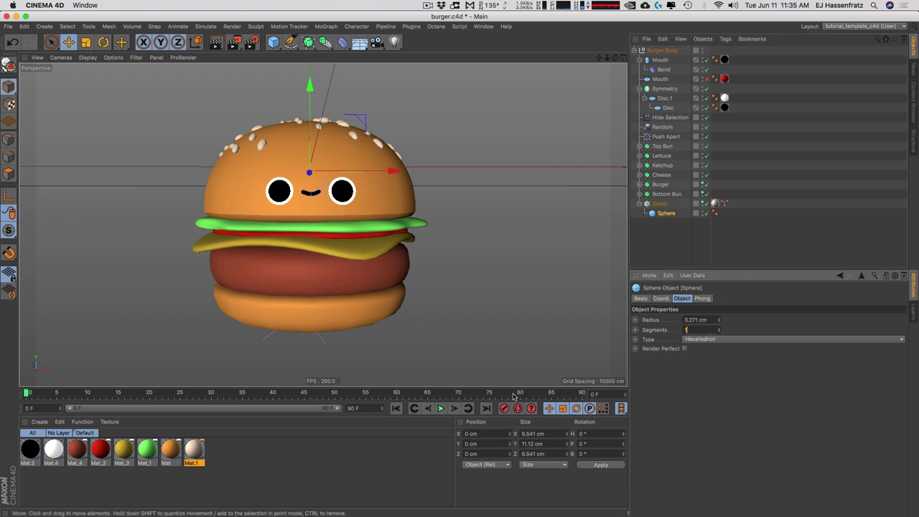
text(0)
key(Return)
Step: Check the segment settings of the eye disc and mouth capsule, and set the Top Bun's Subdivision Renderer to 1
click(668, 107)
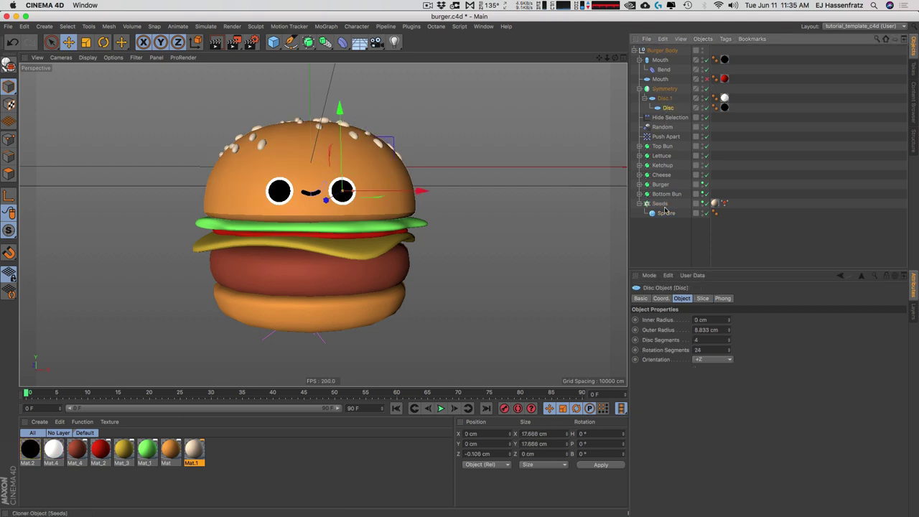
click(659, 60)
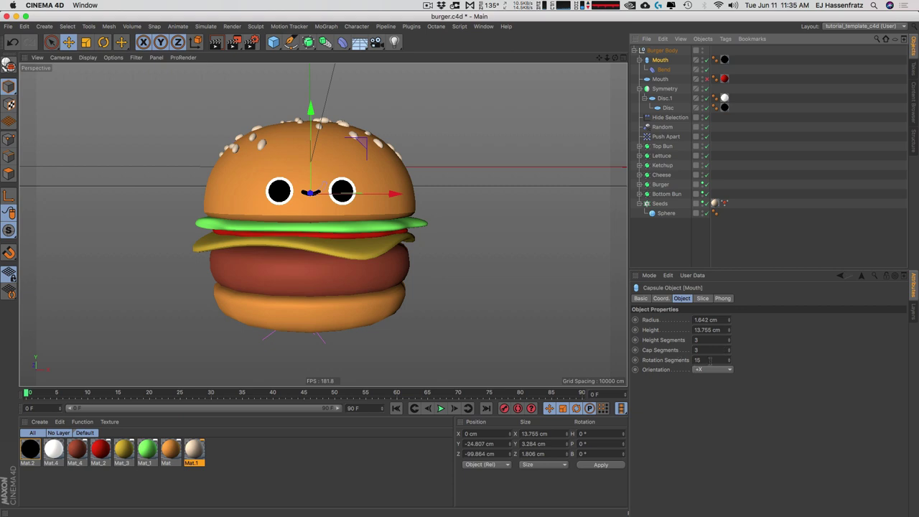
click(665, 147)
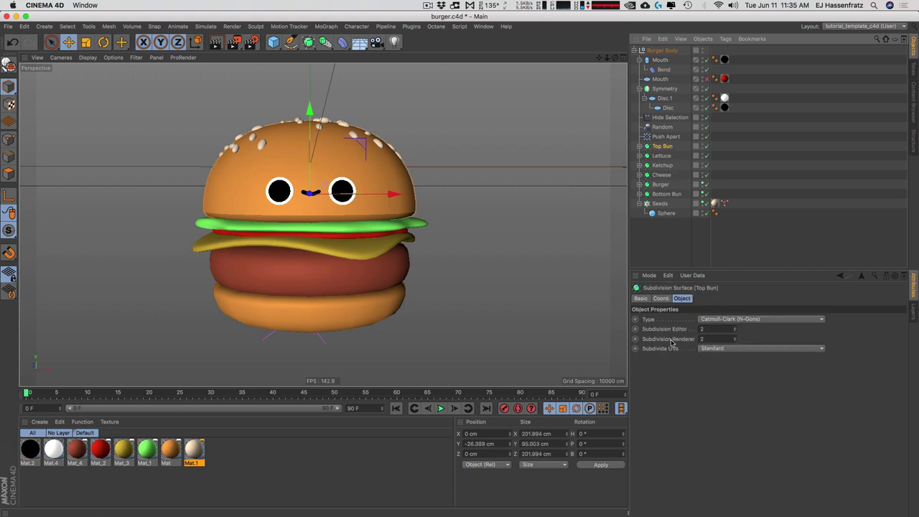
click(670, 340)
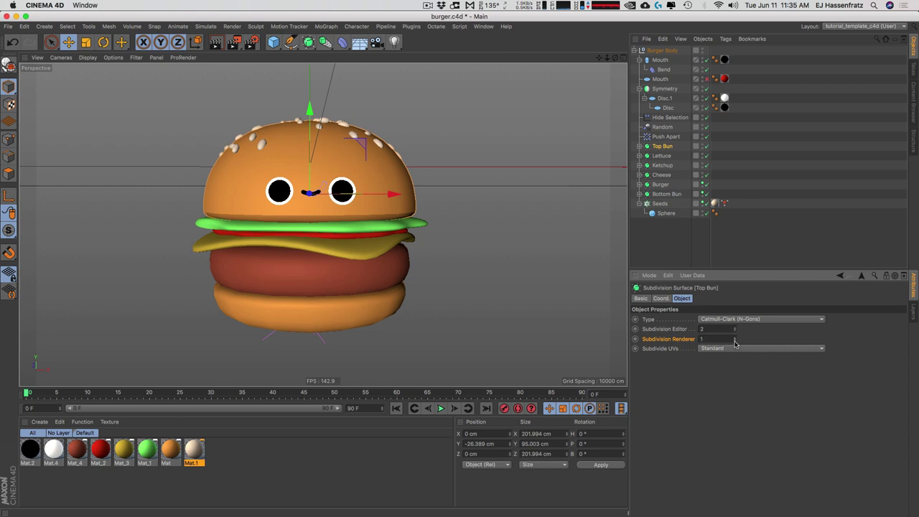
click(734, 331)
click(735, 327)
click(742, 249)
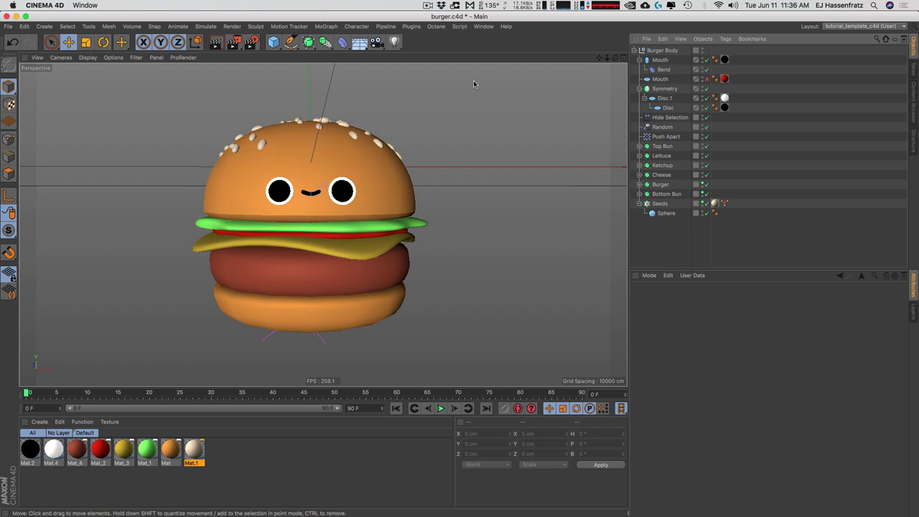
Step: Start an FBX export of the burger scene, replacing the existing burger.fbx in the 3D_TO_FACEBOOK folder
click(8, 27)
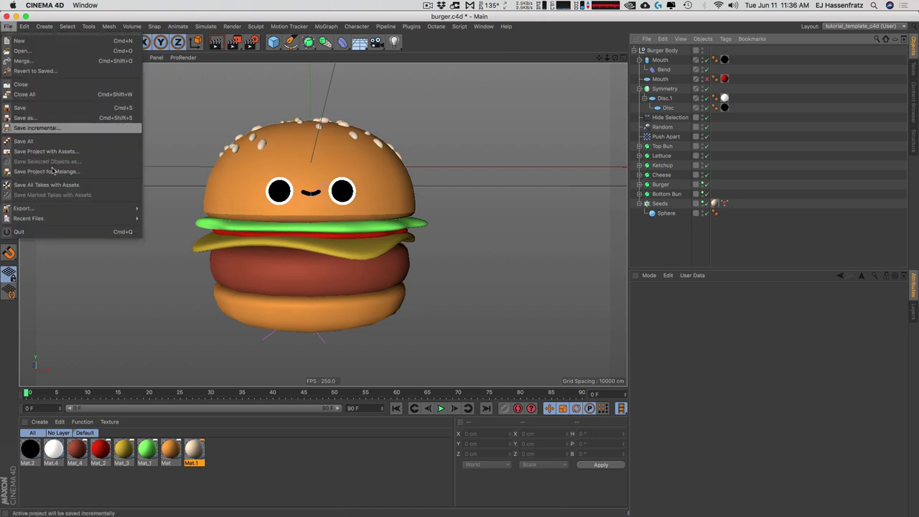
mouse_move(51, 208)
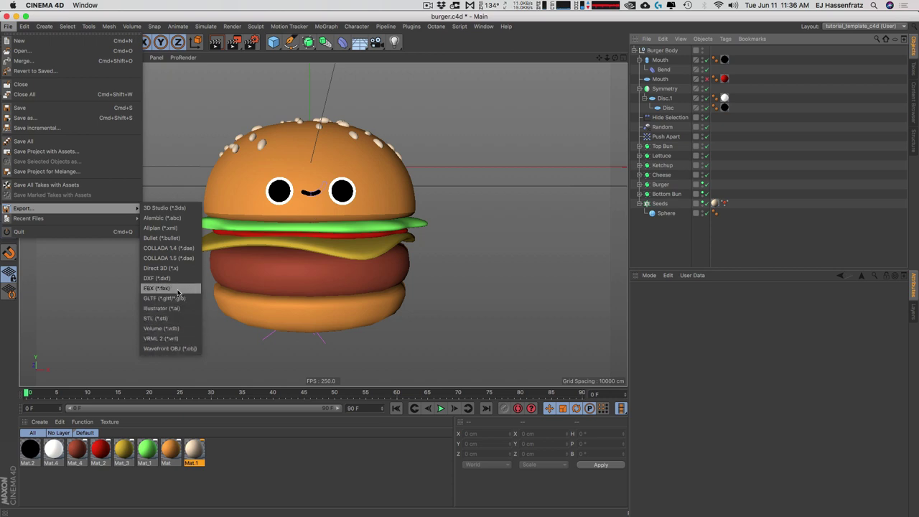
click(177, 289)
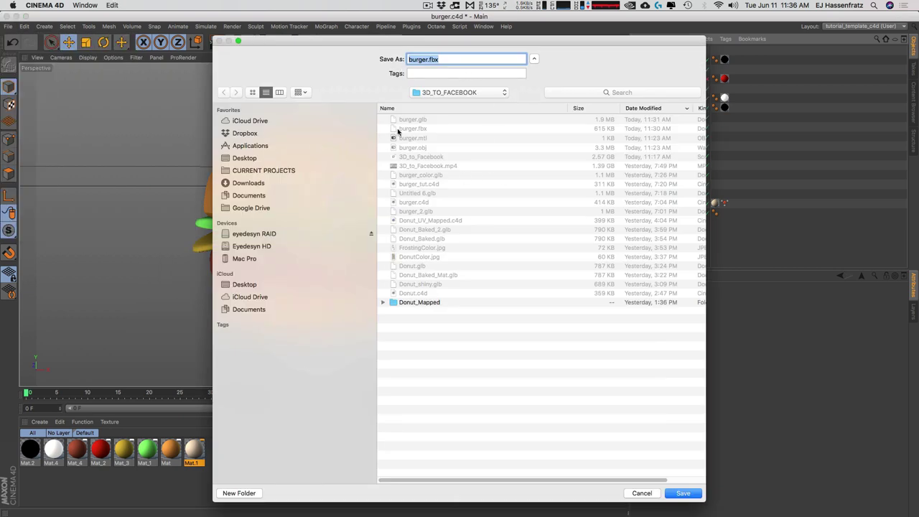
click(692, 493)
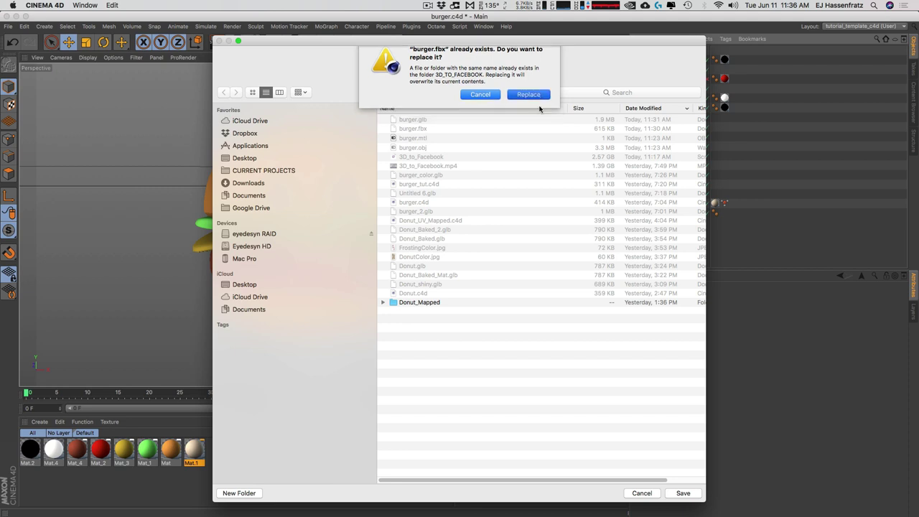
click(529, 104)
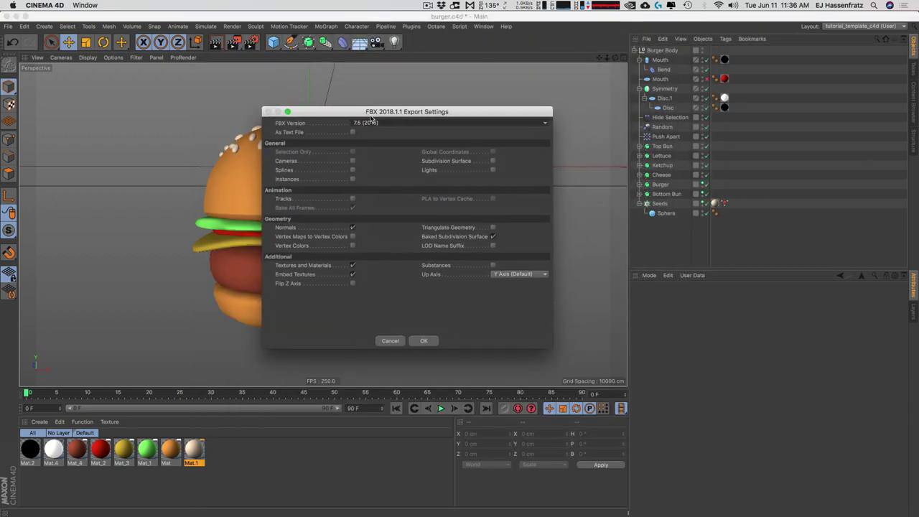
Step: Complete the FBX export with Baked Subdivision Surface, Textures and Materials, and Embed Textures
click(453, 235)
drag(447, 114, 486, 123)
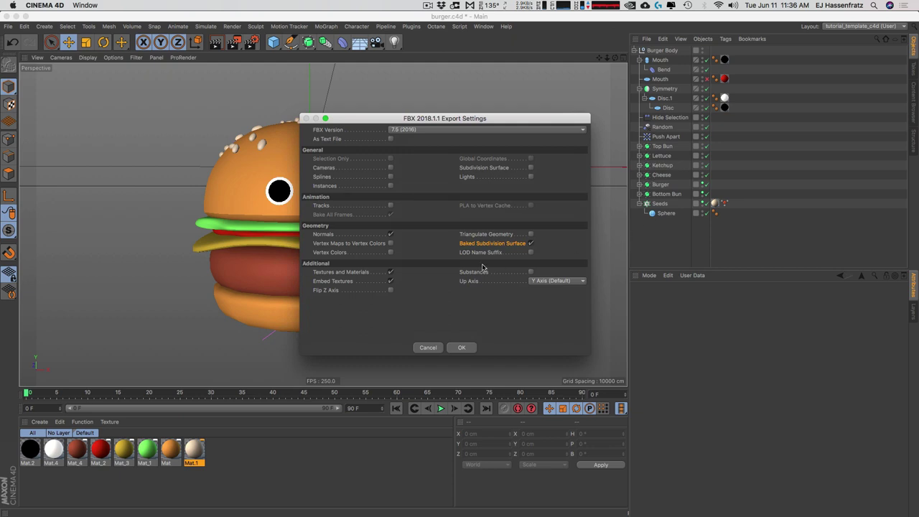
click(531, 243)
click(388, 274)
click(461, 349)
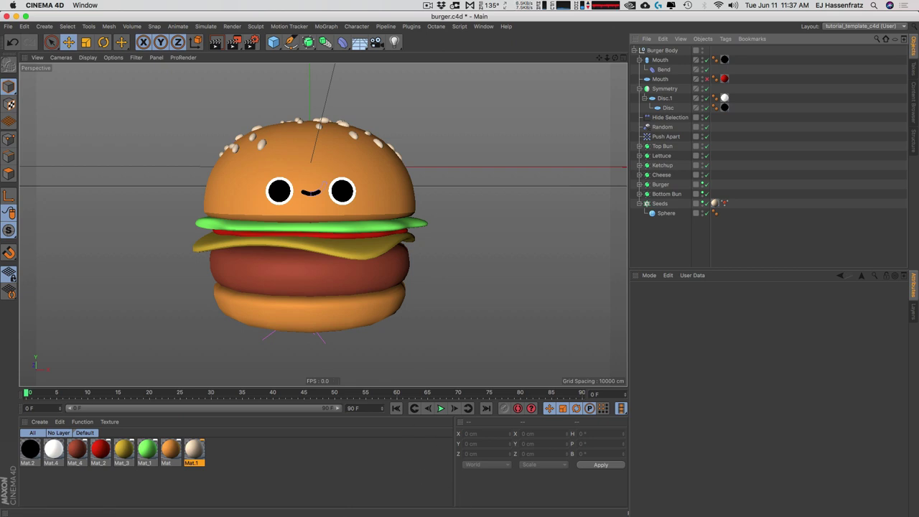
Step: Switch to the BlackThread.io glTF converter in Chrome and read its supported model formats, texture formats and limitations
key(super+Tab)
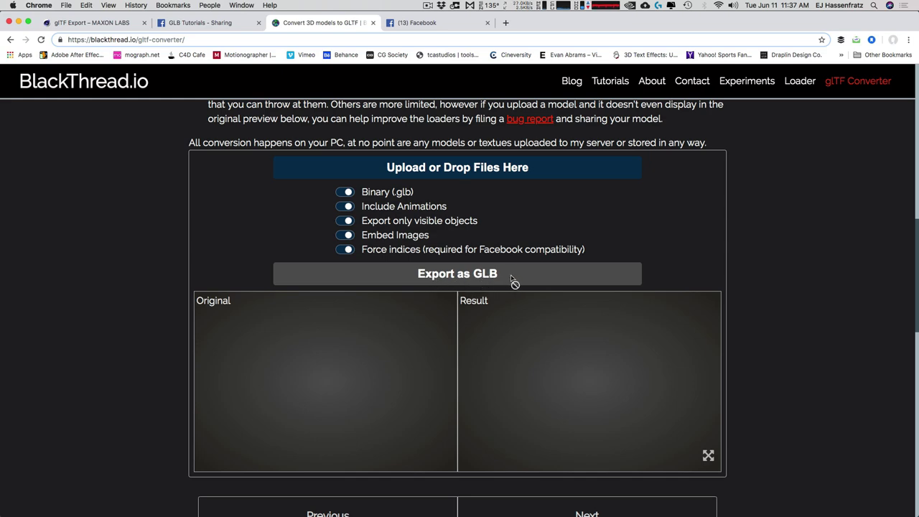
scroll(514, 282, up, 5)
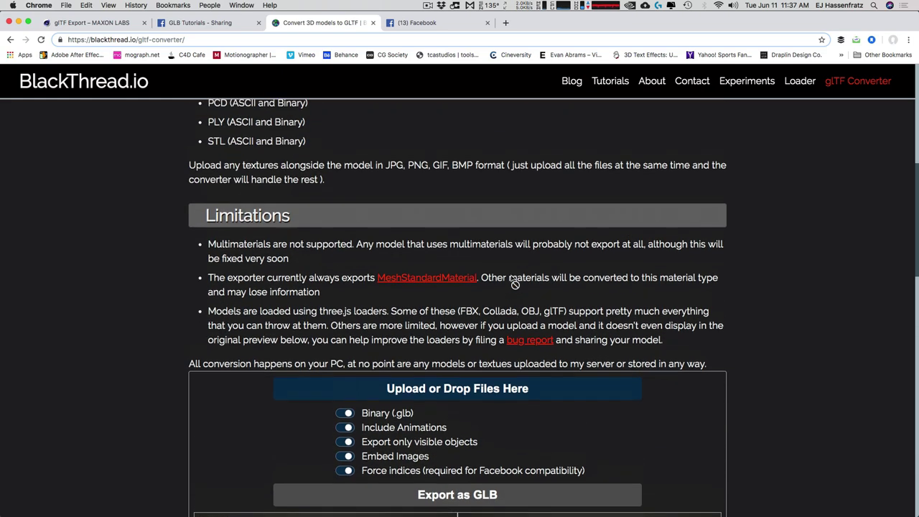
scroll(514, 283, up, 2)
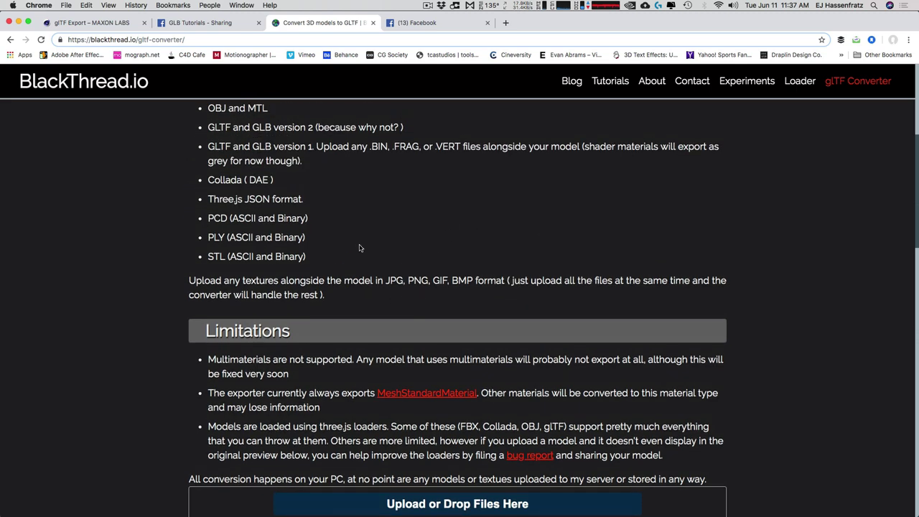
scroll(360, 247, up, 1)
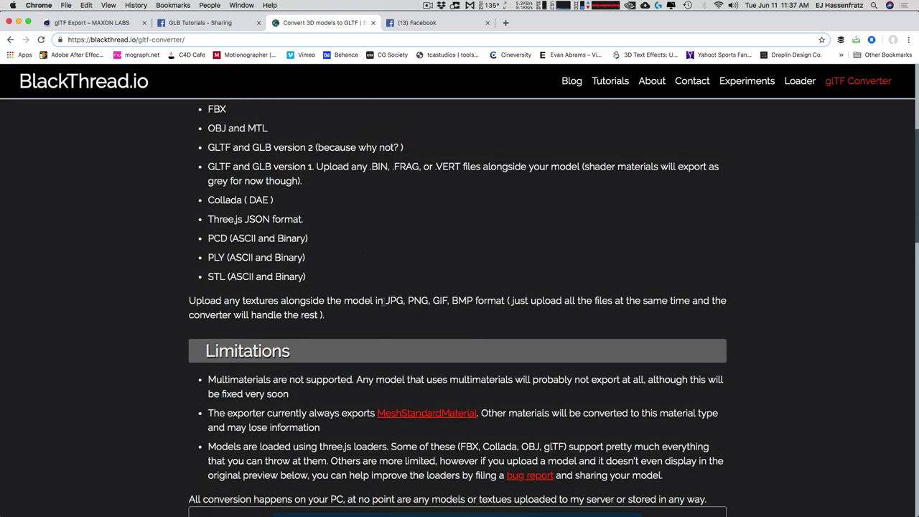
drag(384, 300, 472, 300)
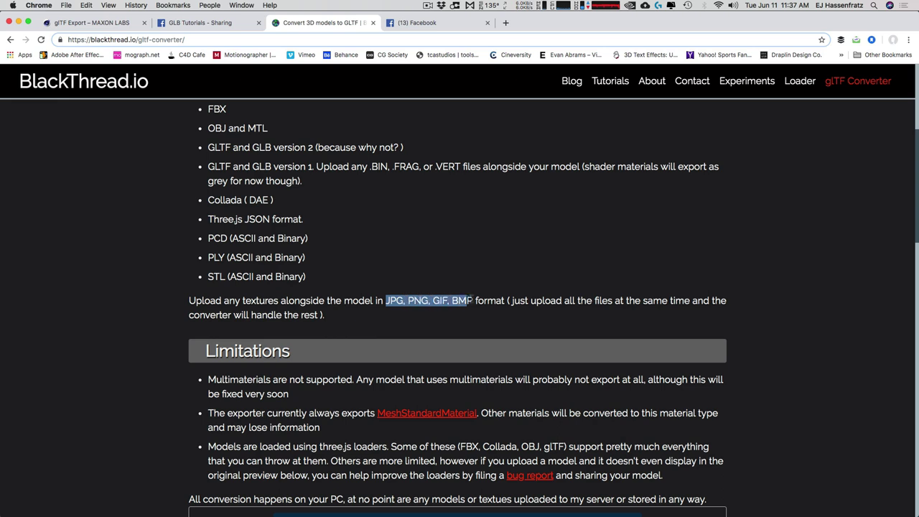
click(472, 300)
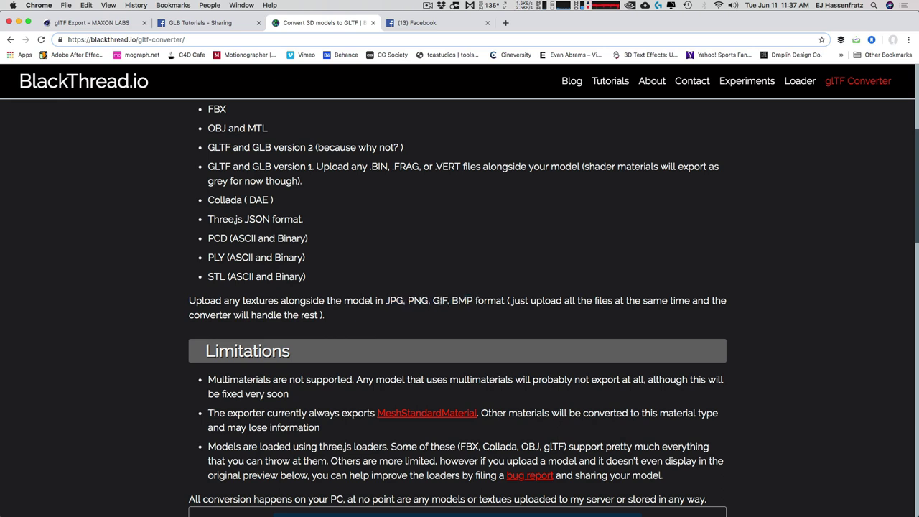
drag(387, 300, 475, 300)
click(474, 301)
Step: Upload burger.fbx from the 3D_TO_FACEBOOK folder to the glTF converter
scroll(388, 273, down, 5)
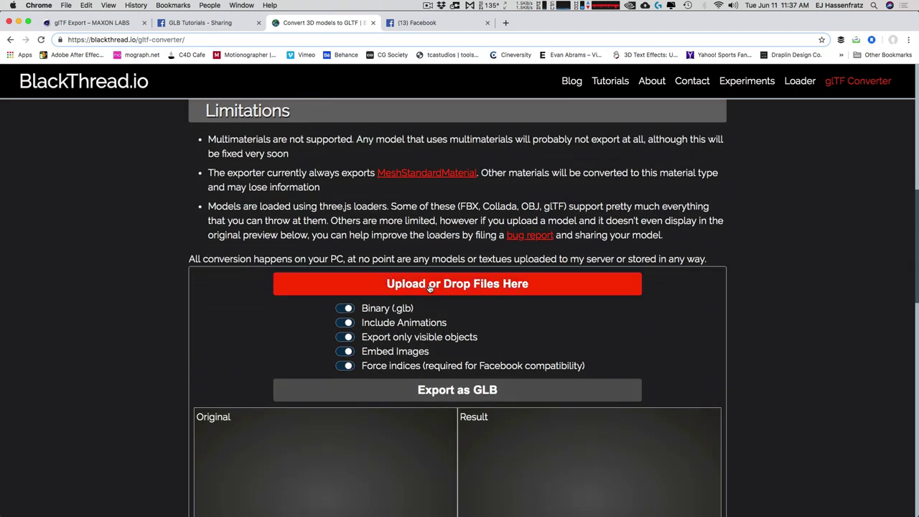
click(440, 290)
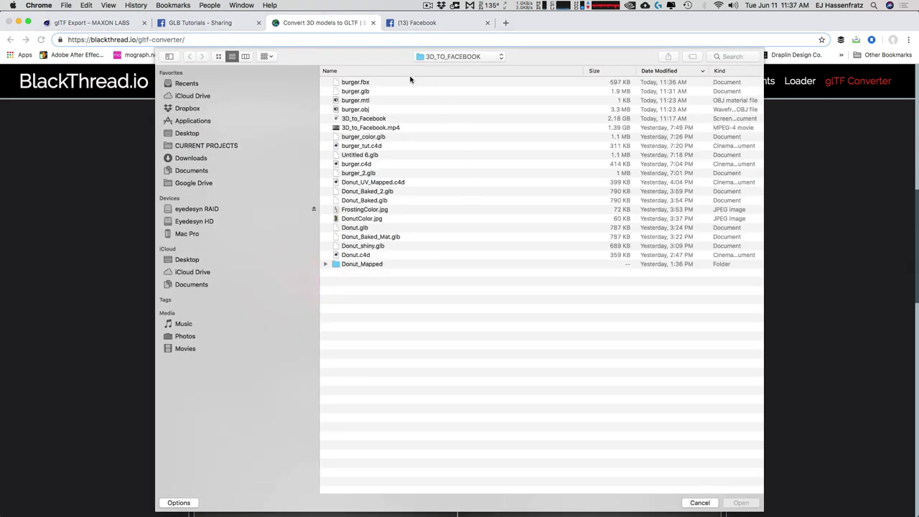
click(362, 83)
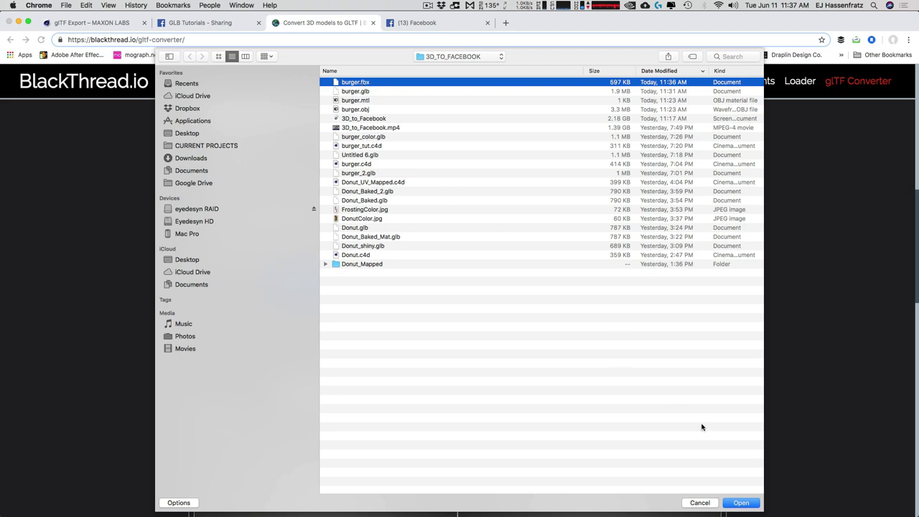
click(739, 503)
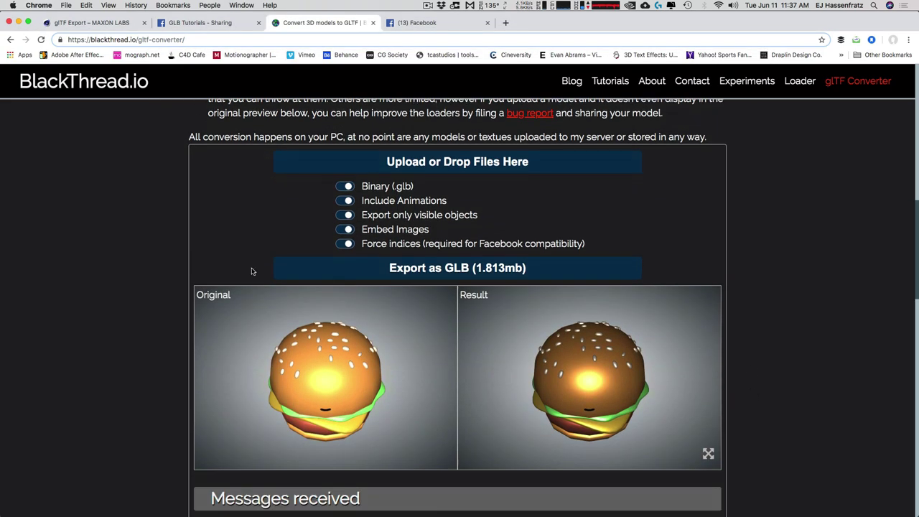
Step: Rotate the original and result previews to a front view and export the converted burger as GLB
drag(305, 368, 331, 363)
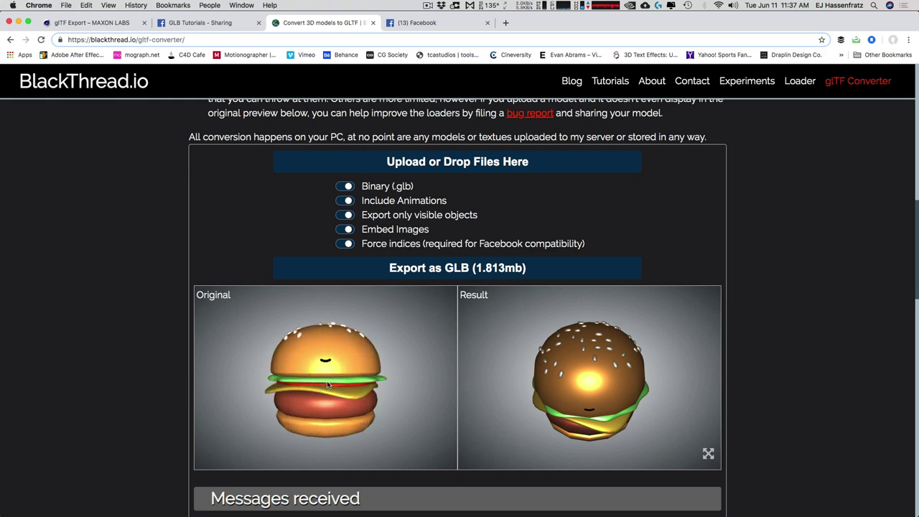
drag(577, 396, 577, 393)
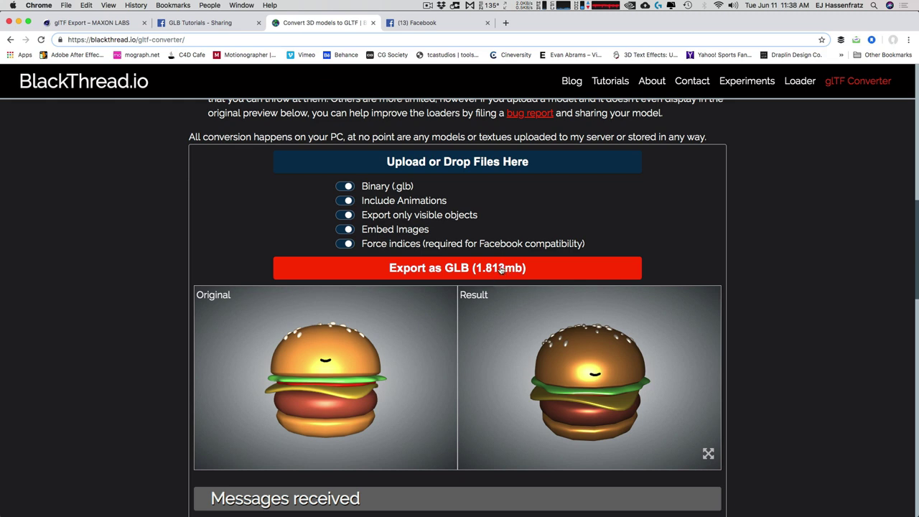
click(500, 268)
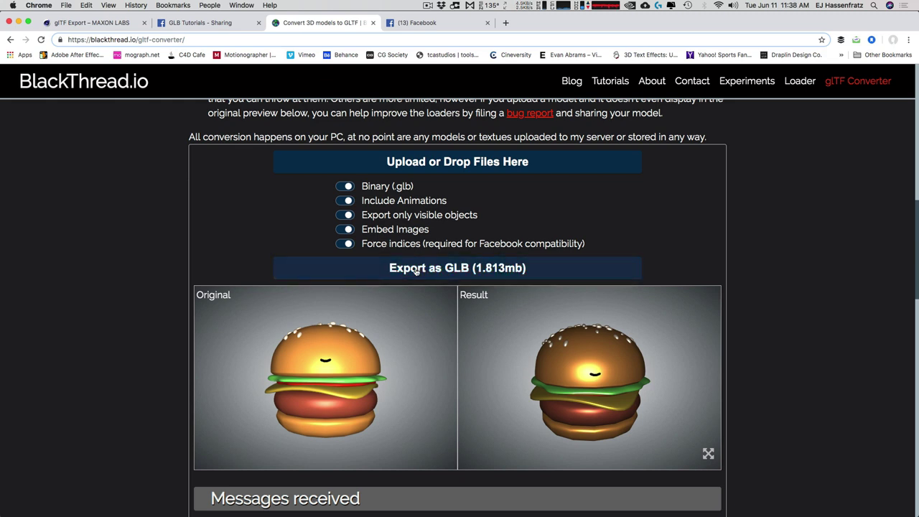
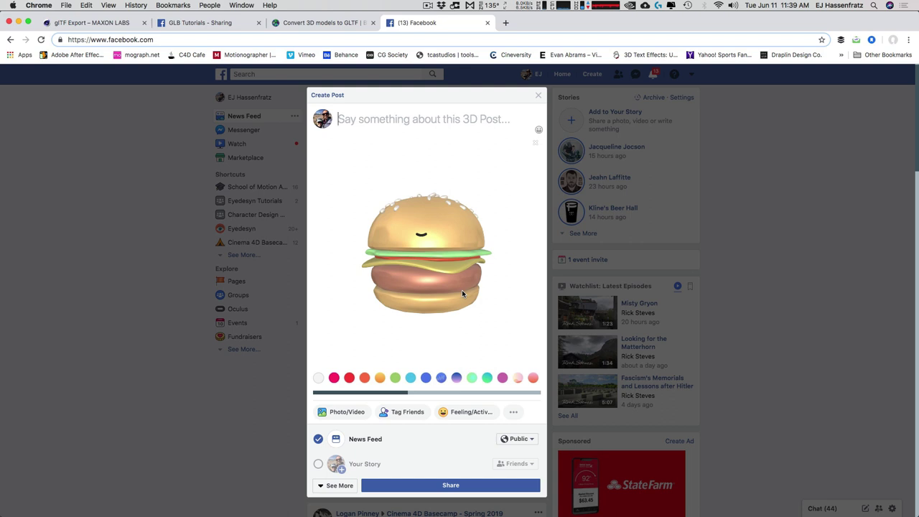
Step: Return to the glTF converter page and export the burger as GLB
click(319, 25)
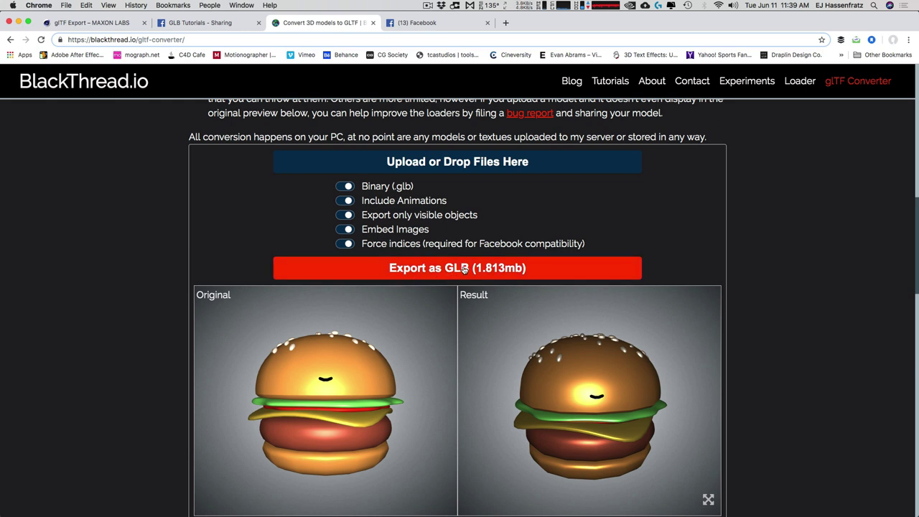
click(572, 268)
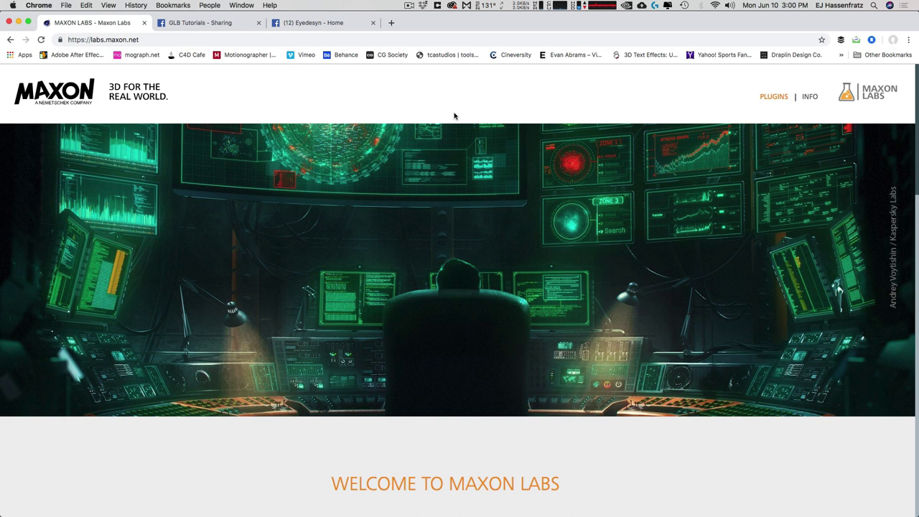
Step: Look through the projects on the MAXON Labs site, labs.maxon.net, and open the glTF Export plugin page
click(99, 41)
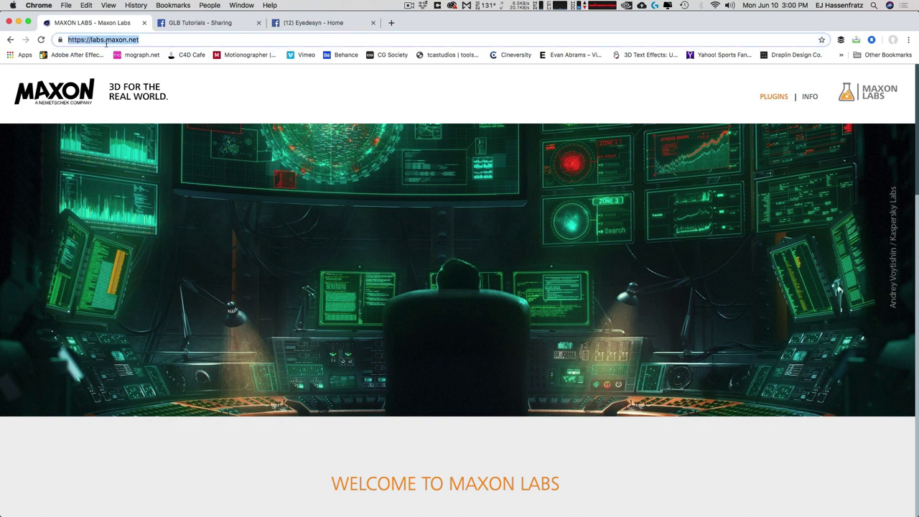
click(208, 92)
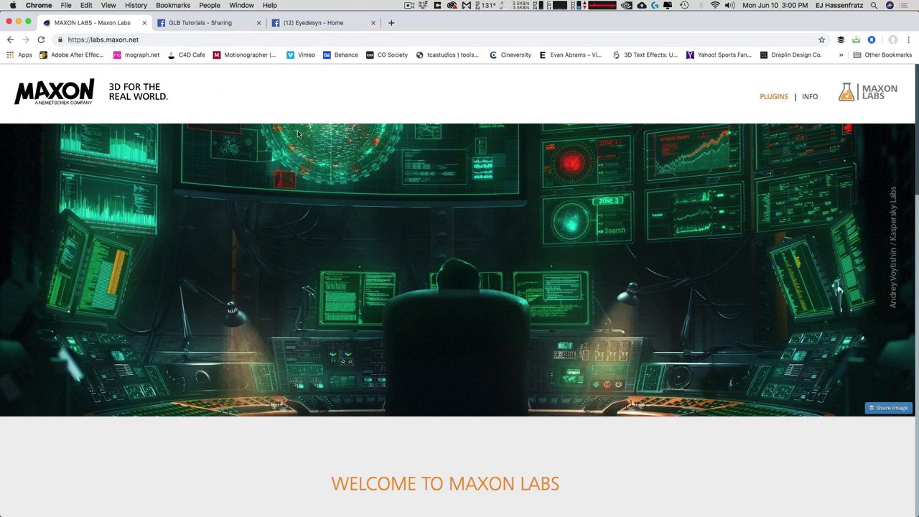
scroll(295, 172, down, 5)
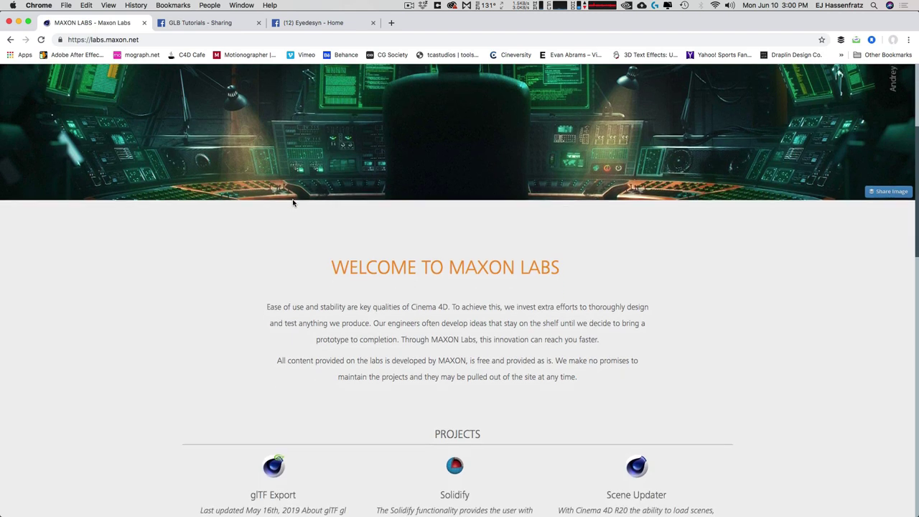
scroll(362, 284, down, 4)
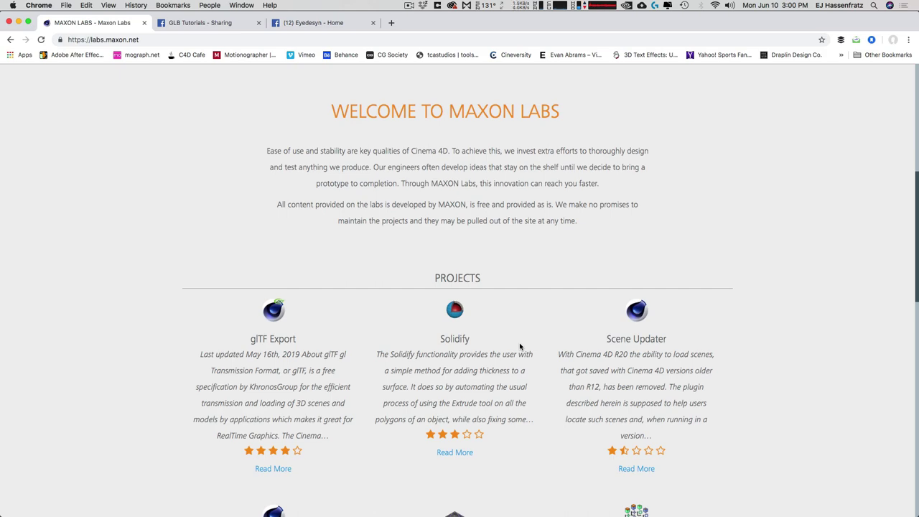
scroll(520, 346, down, 10)
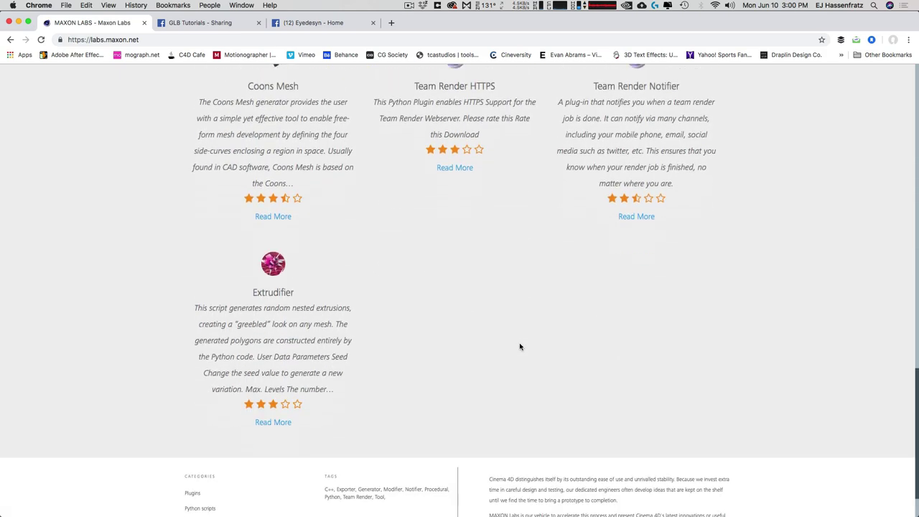
scroll(519, 347, up, 10)
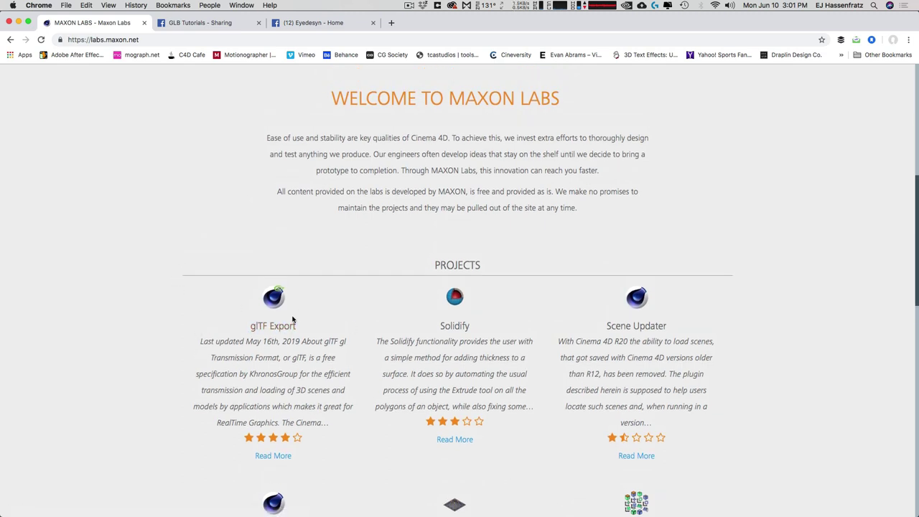
click(283, 328)
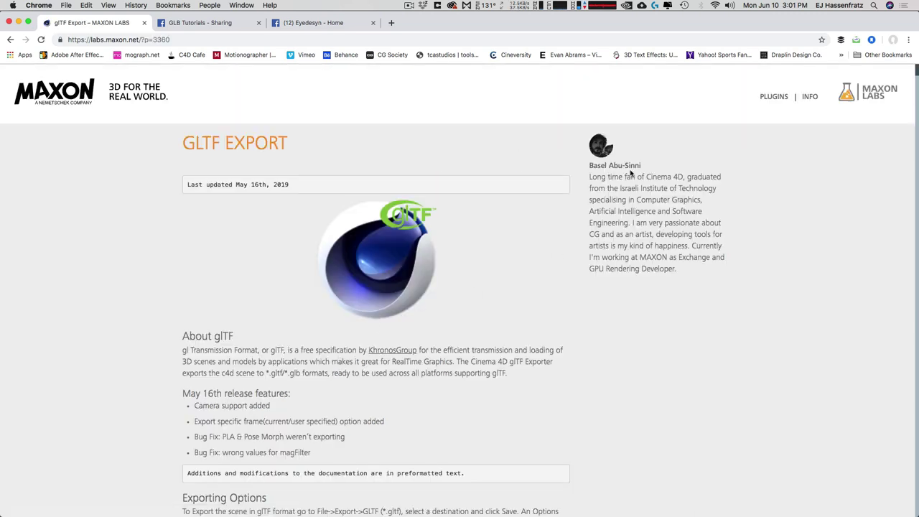
Step: Highlight the plugin author's name and the *.gltf/*.glb formats in the glTF Export description
drag(643, 166, 583, 170)
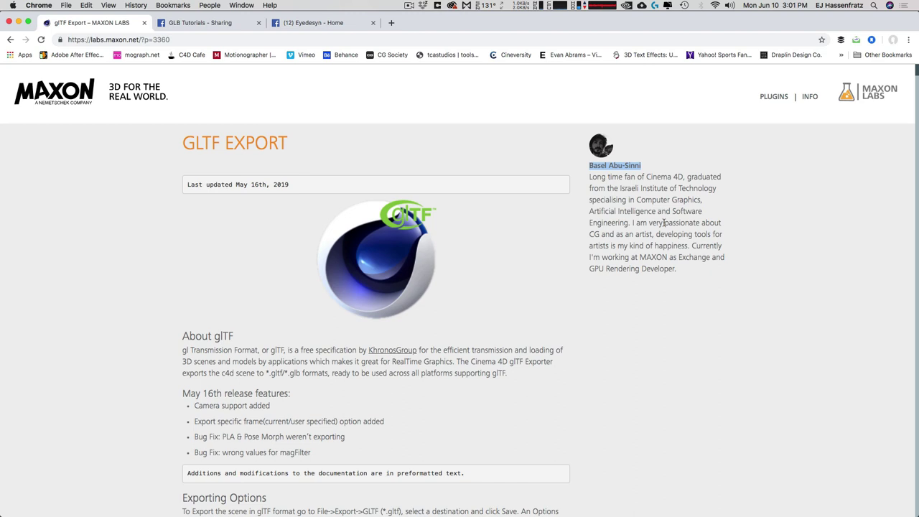
click(292, 351)
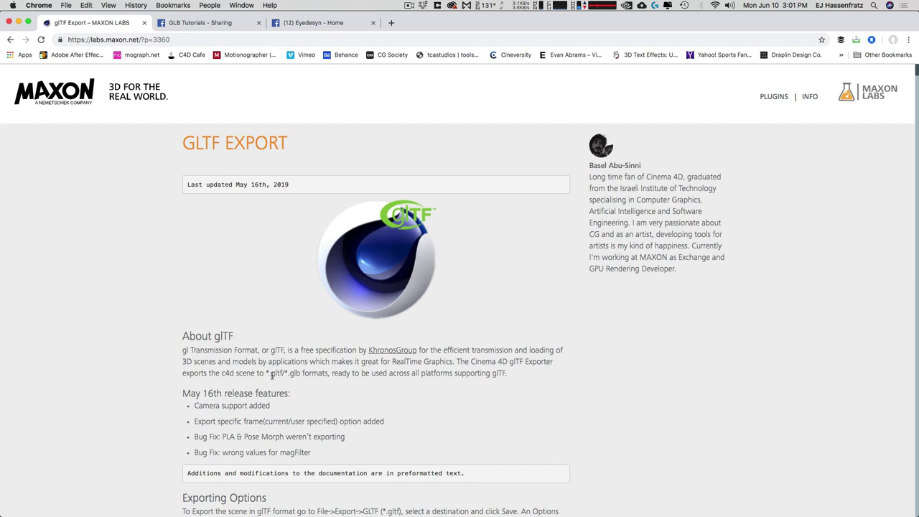
drag(270, 373, 290, 373)
click(308, 386)
drag(267, 374, 293, 373)
click(315, 400)
Step: Read the Exporting Options section, from Export Normals and animation settings to Export as Binary (.glb)
scroll(331, 425, down, 6)
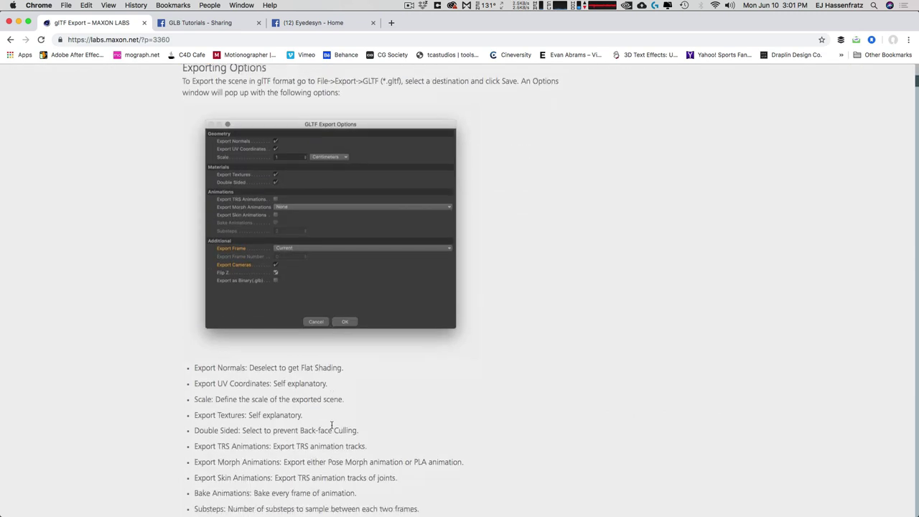
scroll(331, 425, up, 2)
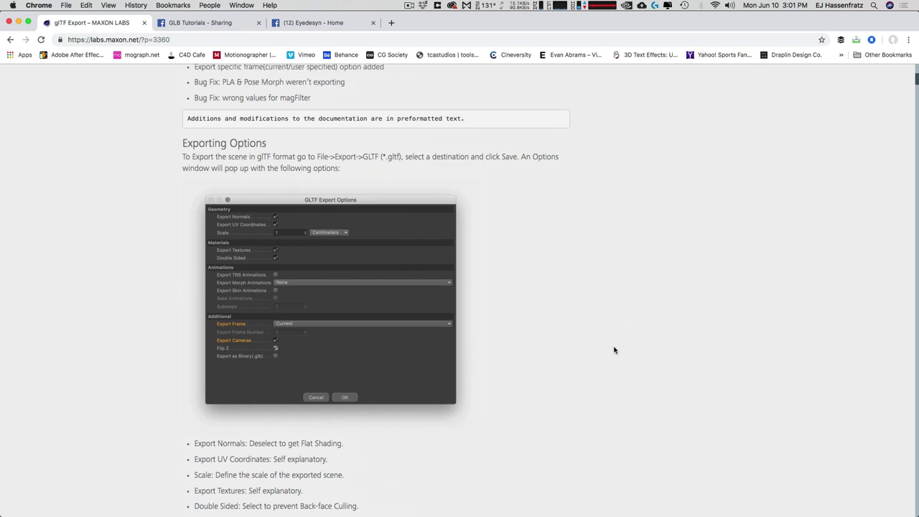
scroll(614, 350, up, 2)
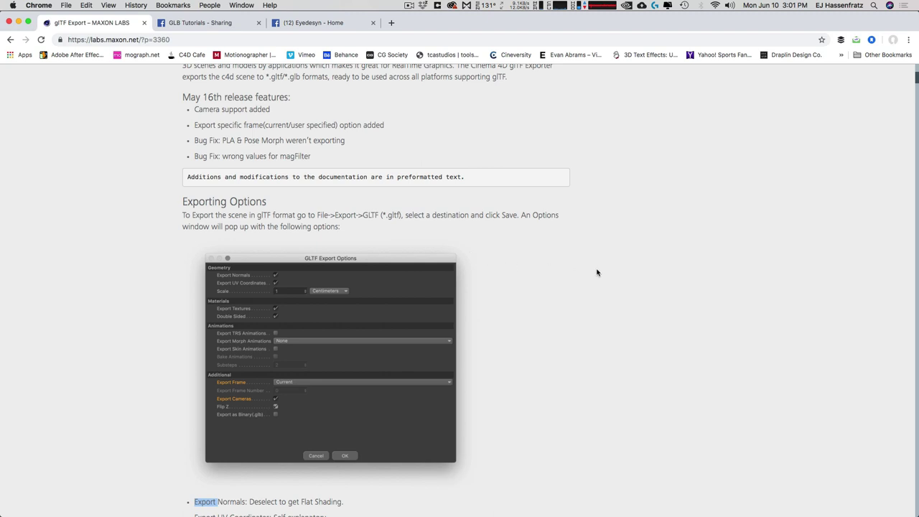
scroll(597, 272, down, 5)
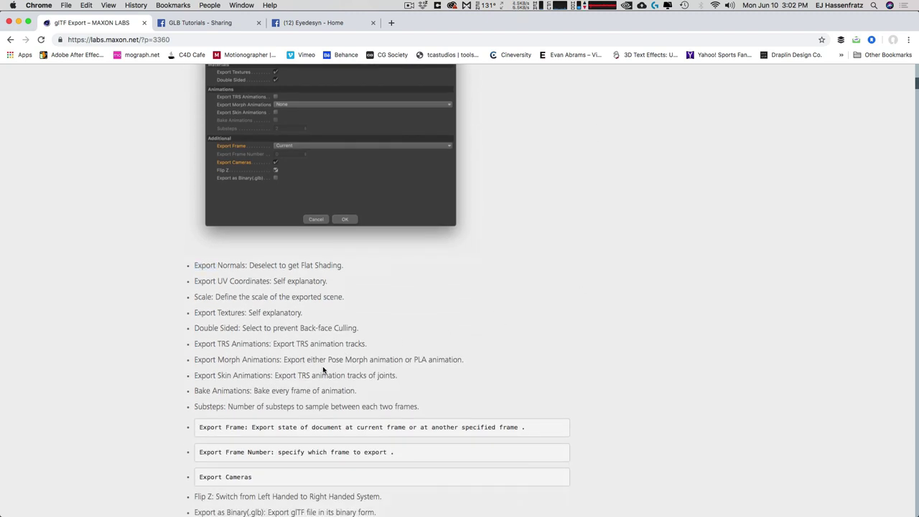
scroll(384, 365, up, 1)
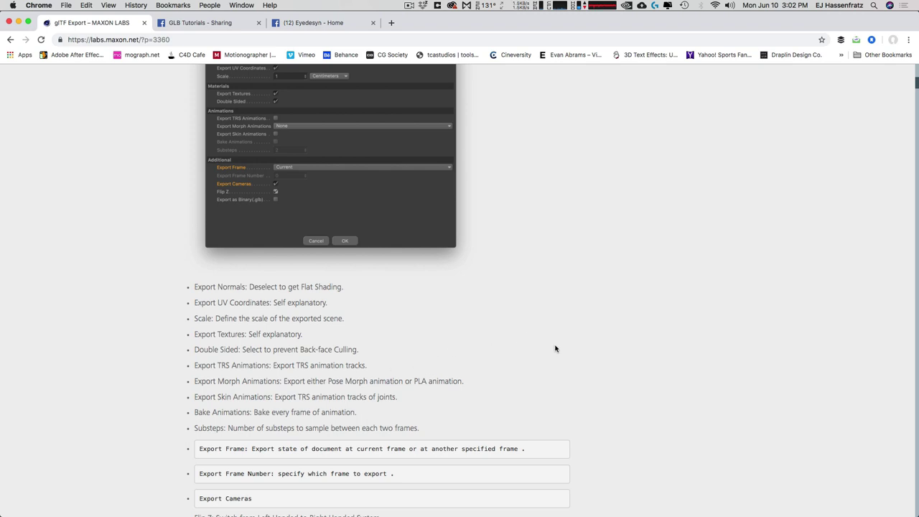
scroll(556, 349, down, 2)
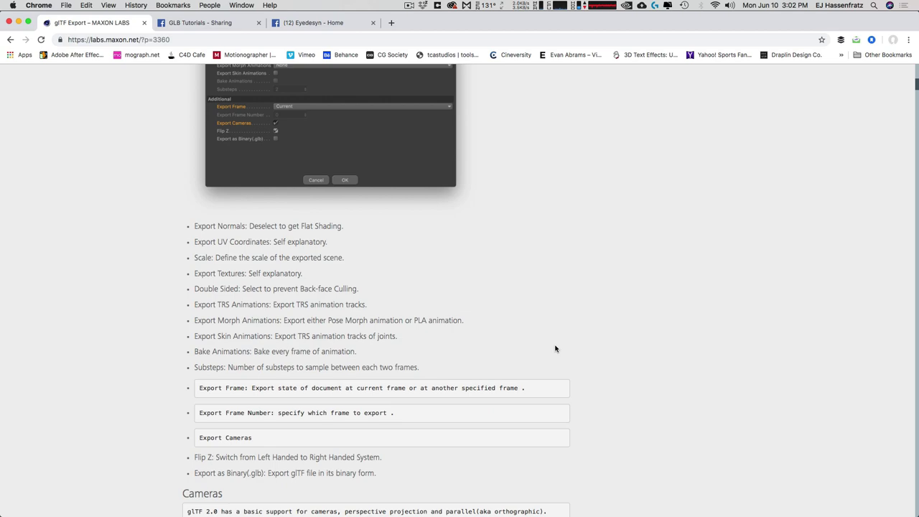
scroll(555, 349, down, 5)
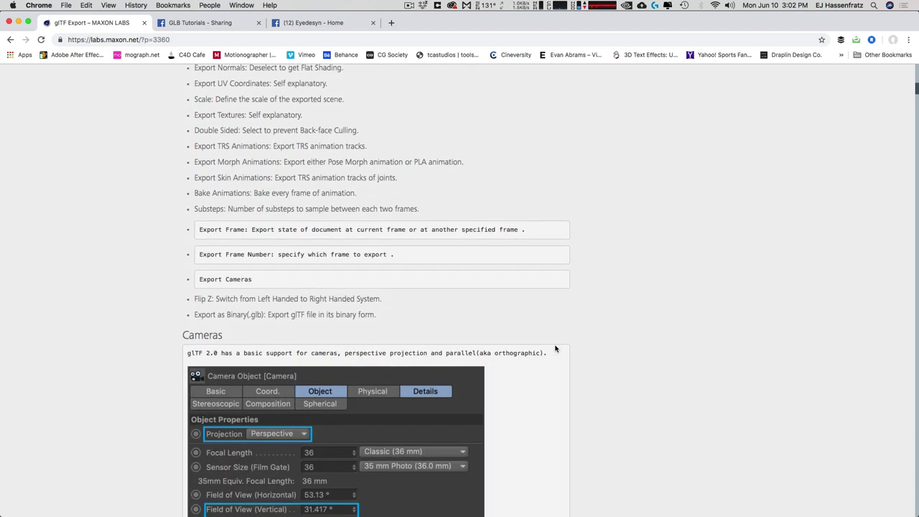
Step: Examine the Cameras and Materials documentation, including the recommended single Reflection/Specular layer setup and supported material fields
scroll(555, 349, down, 10)
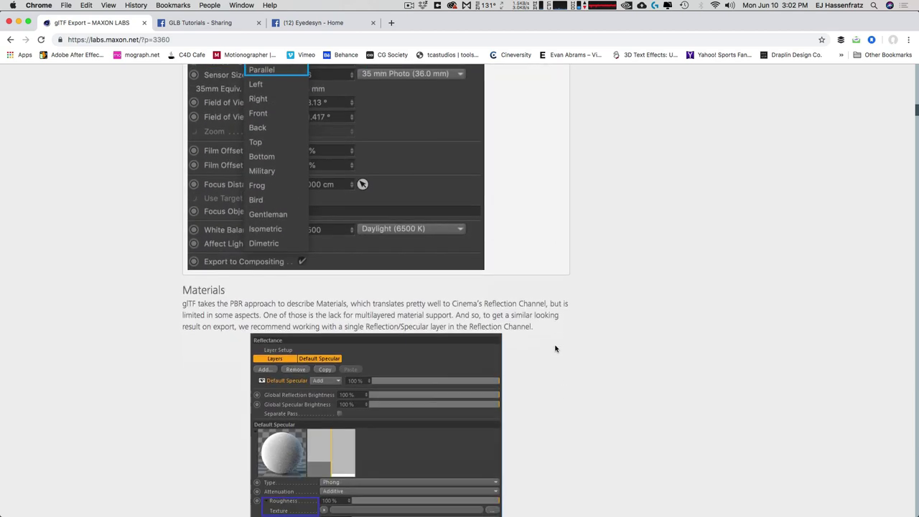
scroll(555, 349, down, 15)
scroll(555, 349, up, 8)
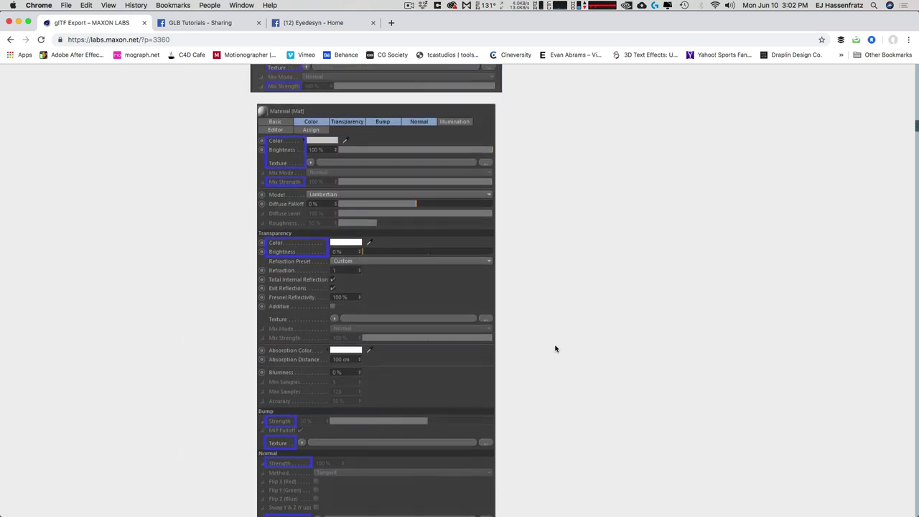
scroll(335, 188, up, 15)
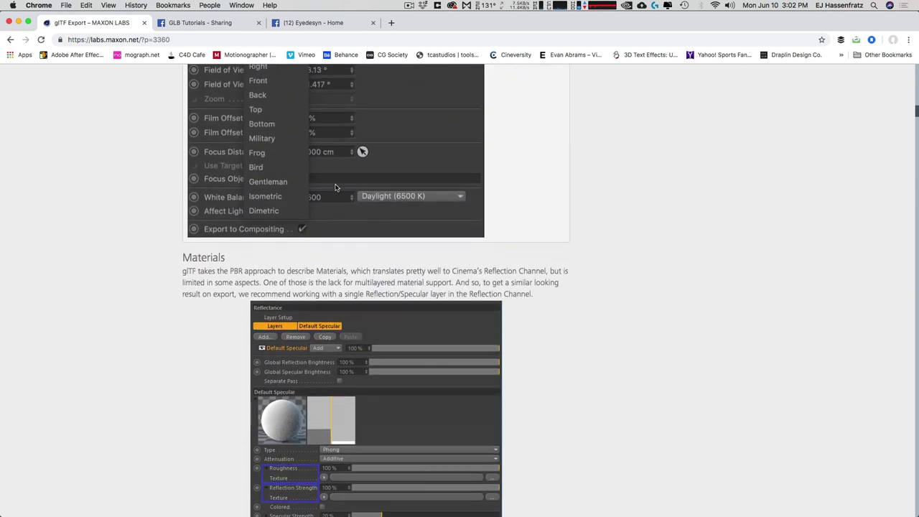
scroll(635, 303, up, 5)
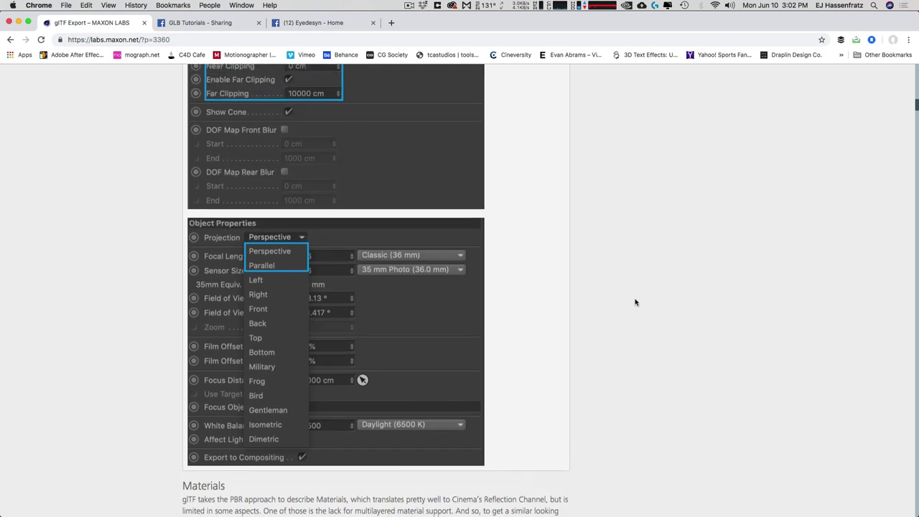
scroll(635, 302, down, 9)
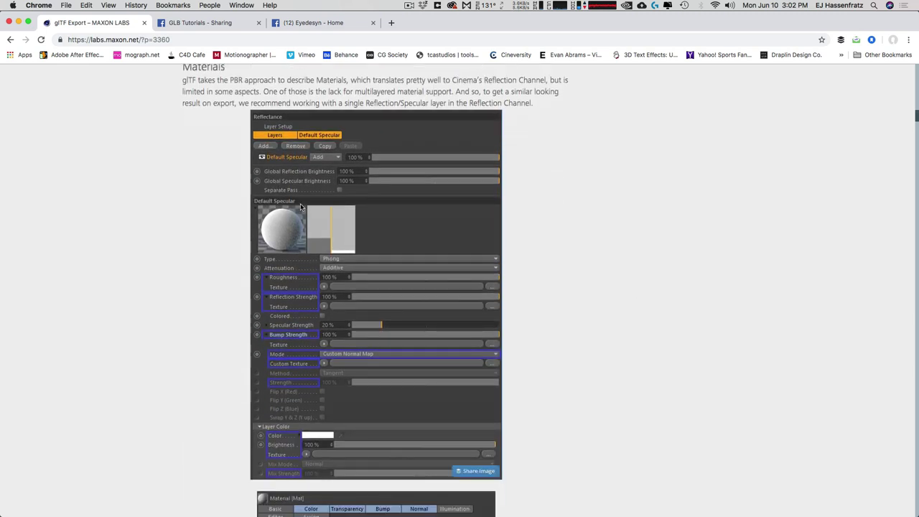
scroll(386, 241, up, 1)
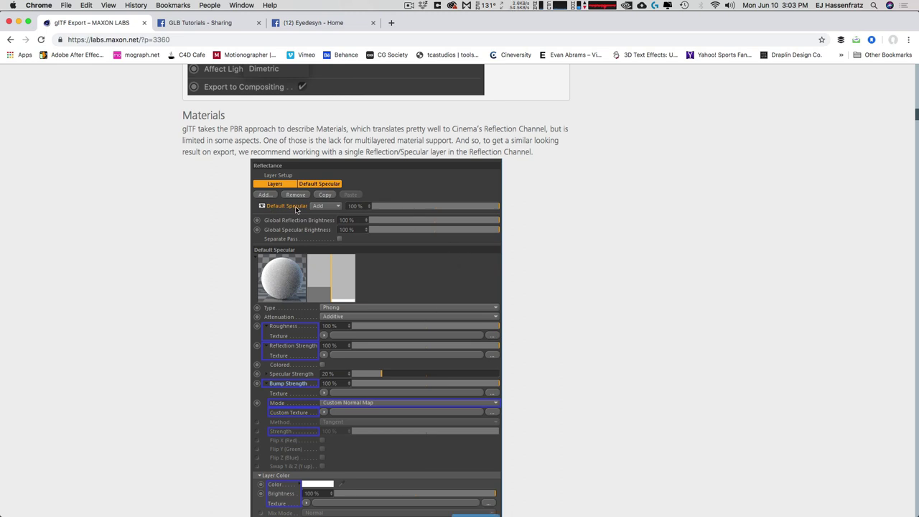
scroll(321, 247, down, 10)
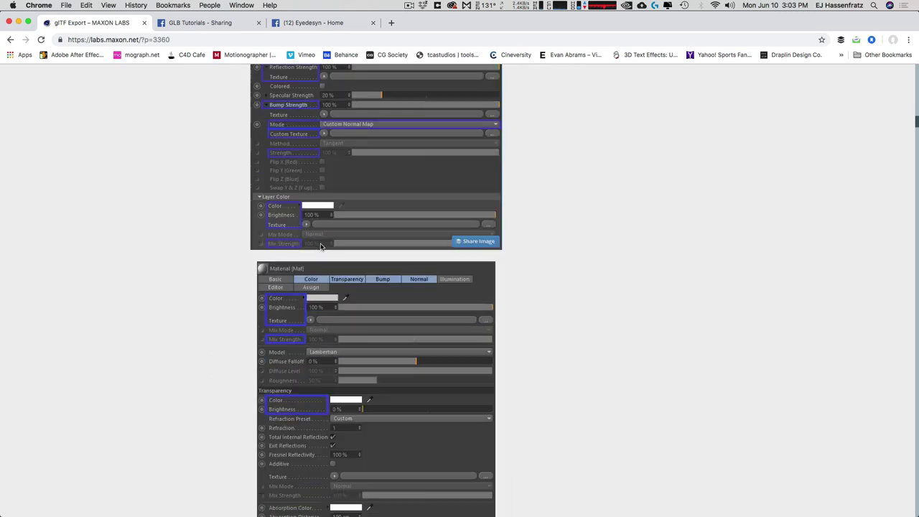
Step: Download the latest exporter build, glTF_Exporter1.000x279707, from the Download section below the plugin documentation
scroll(321, 248, down, 11)
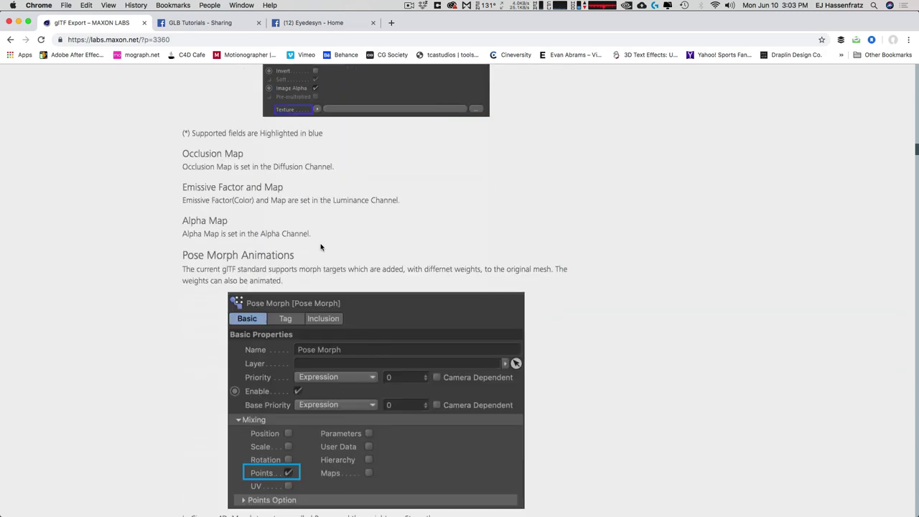
scroll(321, 247, down, 12)
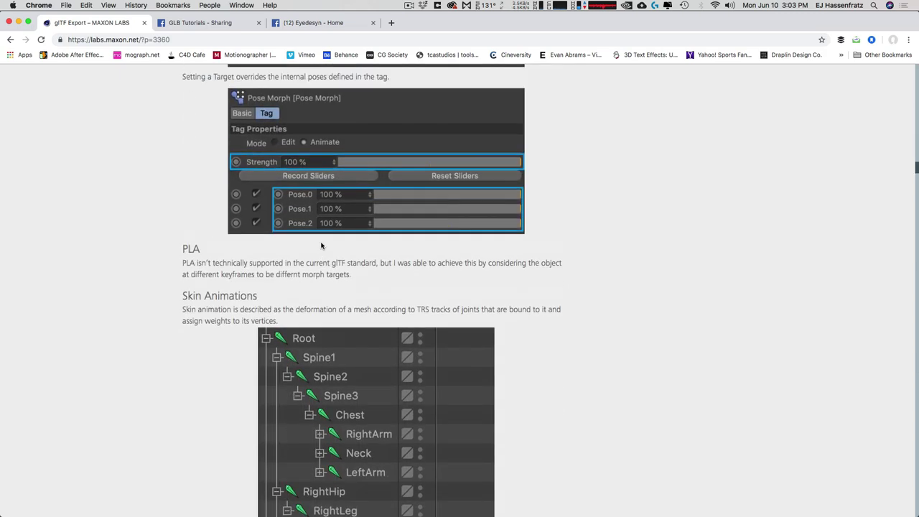
scroll(321, 247, down, 12)
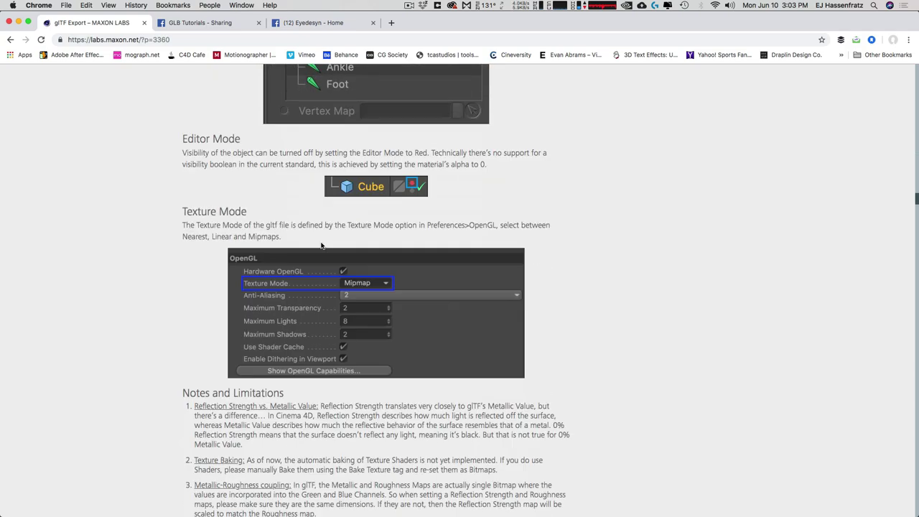
scroll(321, 247, down, 10)
scroll(287, 266, up, 3)
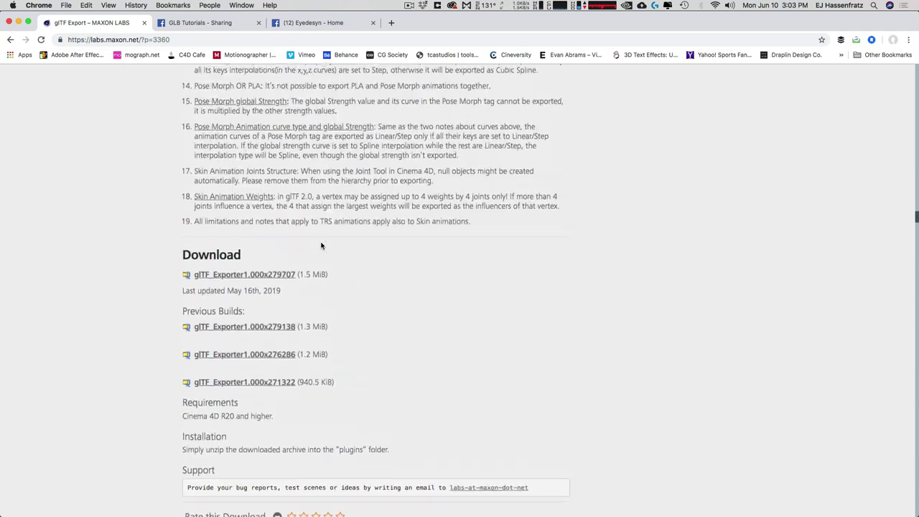
scroll(306, 302, down, 2)
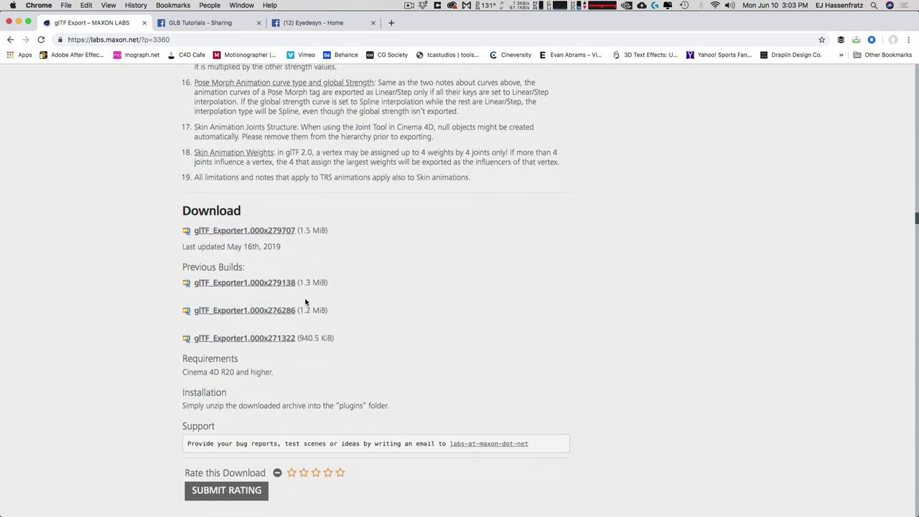
click(267, 203)
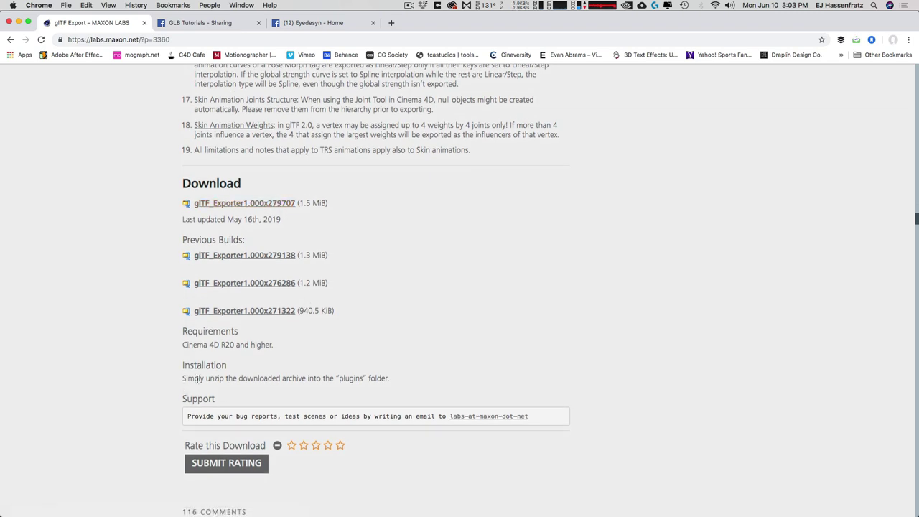
Step: Highlight the installation instruction about unzipping the downloaded archive into the "plugins" folder
drag(196, 378, 389, 379)
click(308, 379)
click(196, 388)
drag(205, 378, 395, 371)
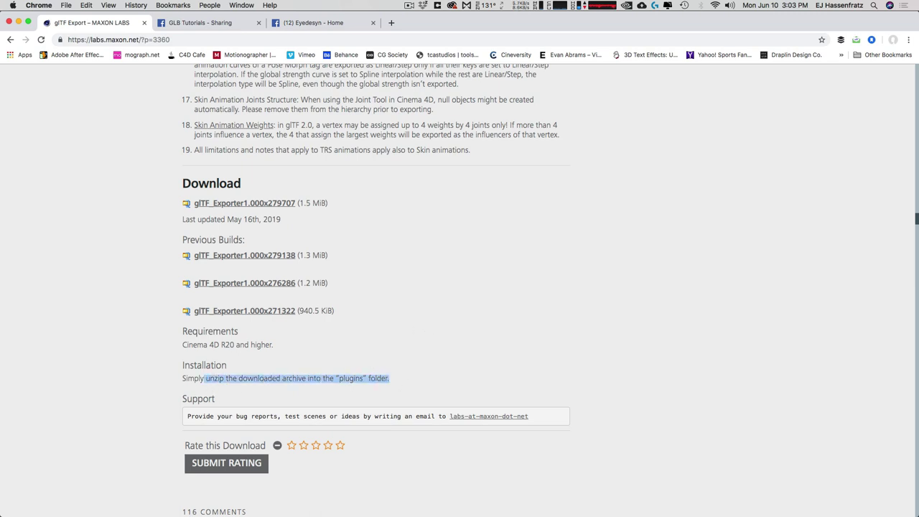
Step: Switch to Finder and open the CINEMA 4D R20 folder under Applications > MAXON
key(super+Tab)
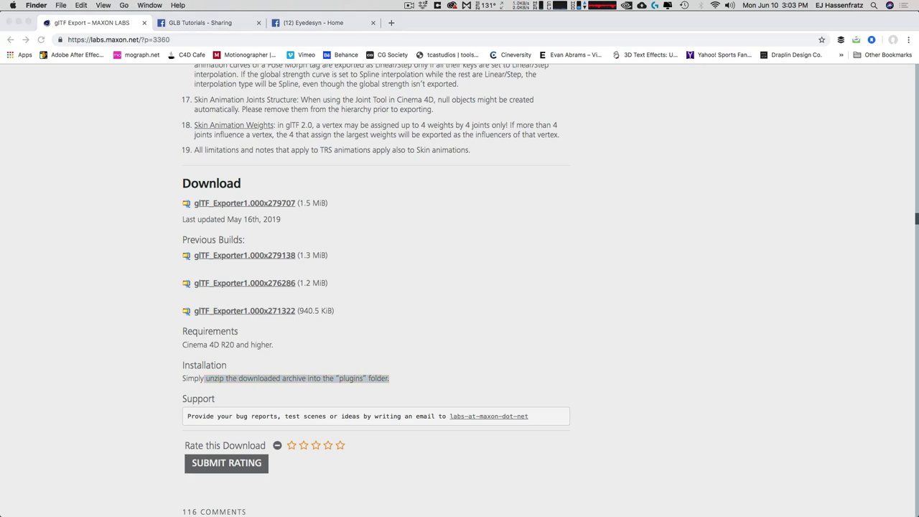
key(super+n)
click(221, 111)
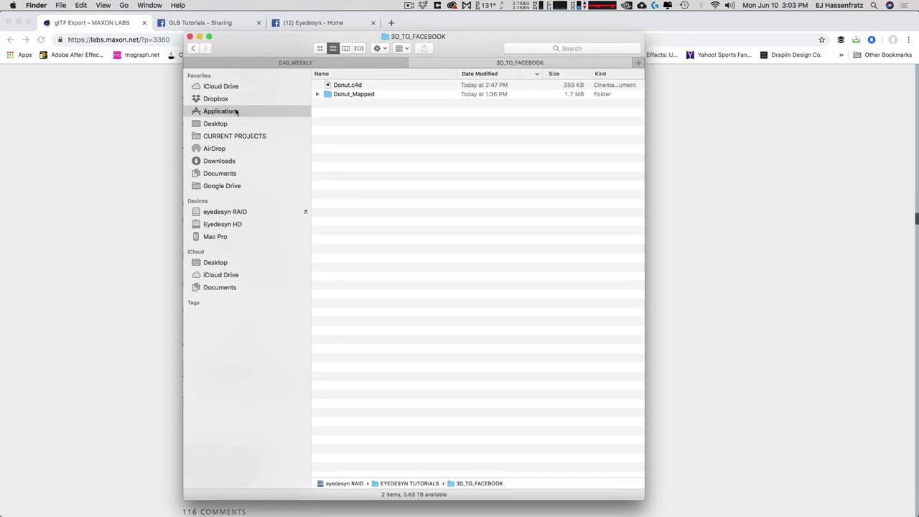
scroll(348, 104, down, 10)
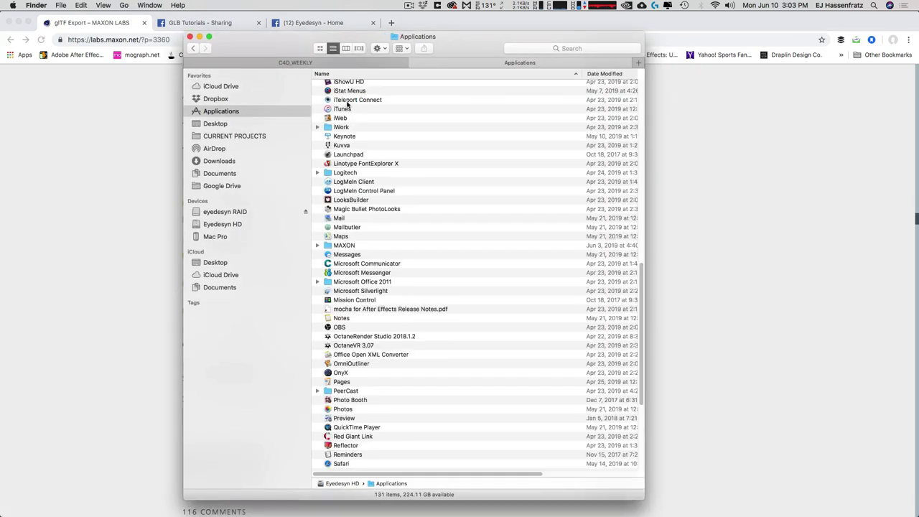
double_click(345, 245)
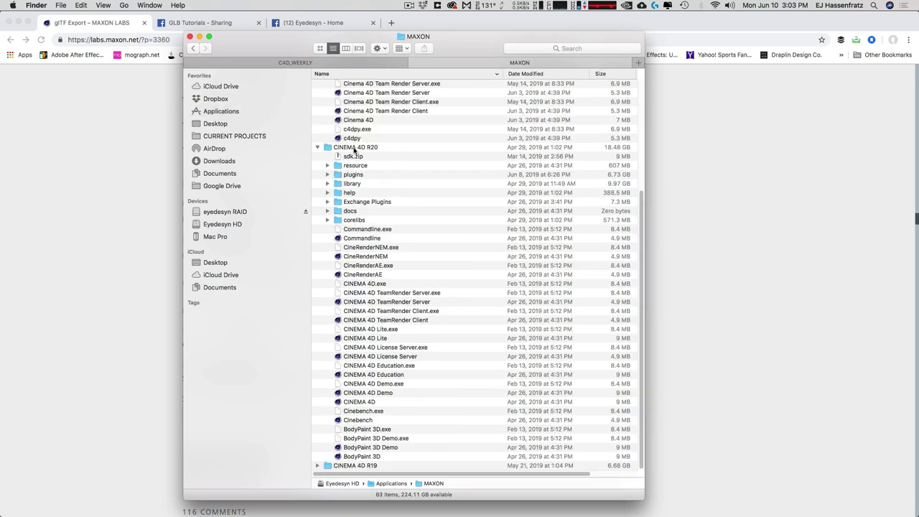
double_click(354, 148)
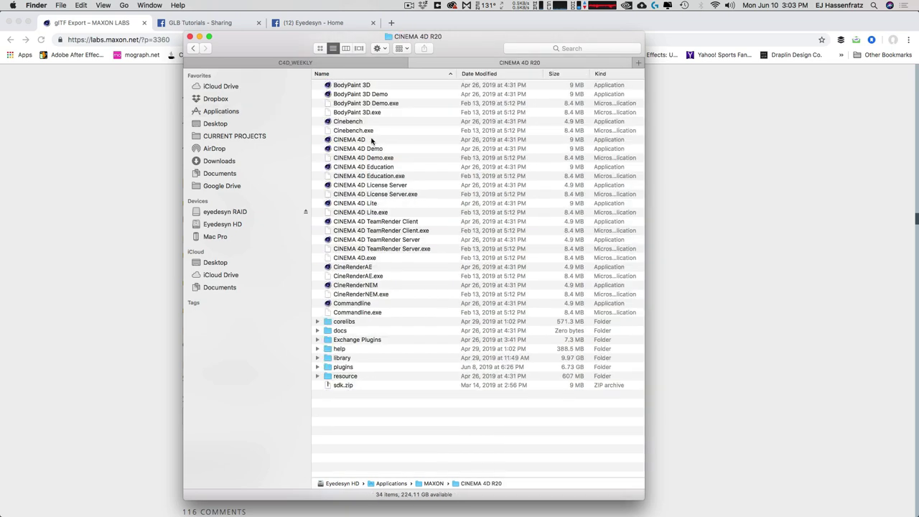
Step: Locate the glTF_Exporter1.000x279707 folder inside the R20 plugins folder, and close the Finder window
click(343, 368)
click(317, 367)
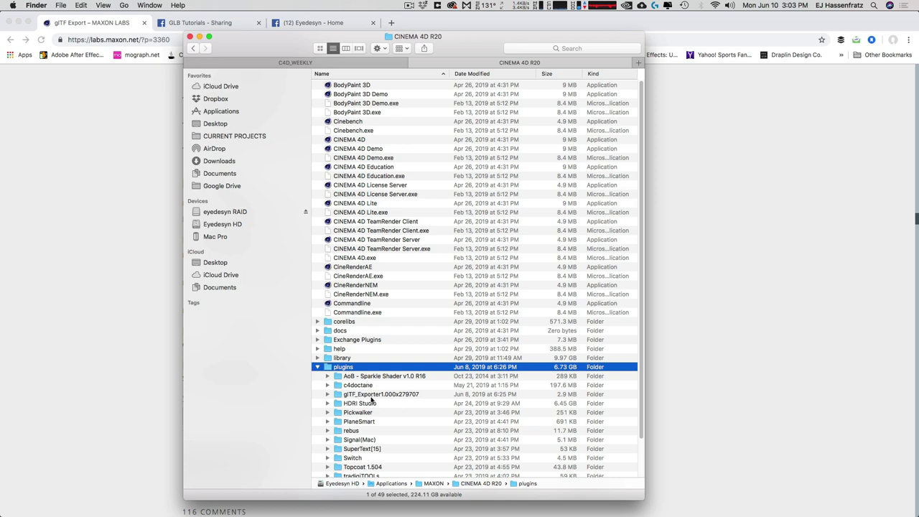
click(372, 395)
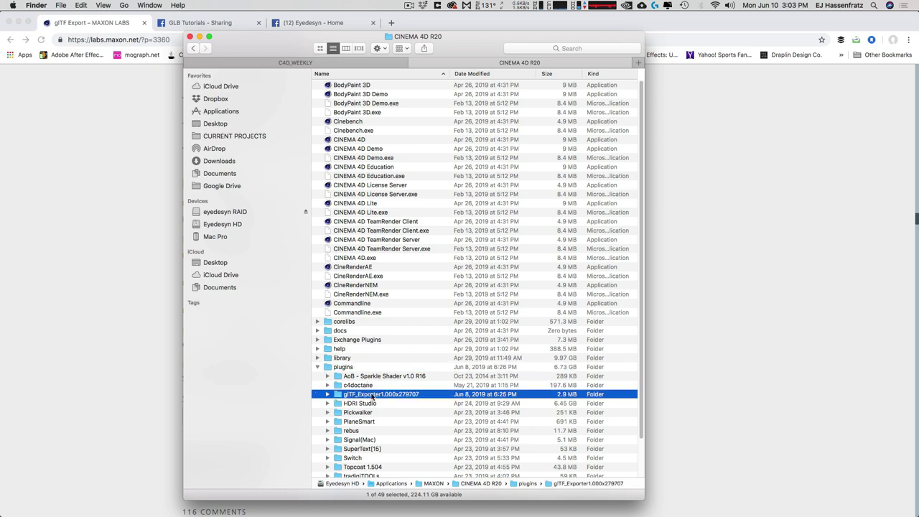
drag(288, 43, 267, 44)
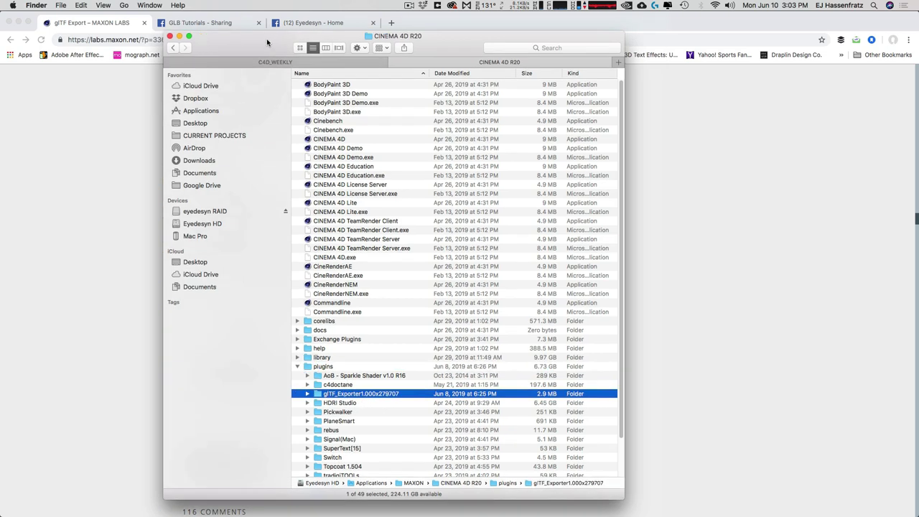
key(super+w)
Step: Return to the glTF Export page in Chrome and examine its Requirements, Installation and Download sections
click(521, 247)
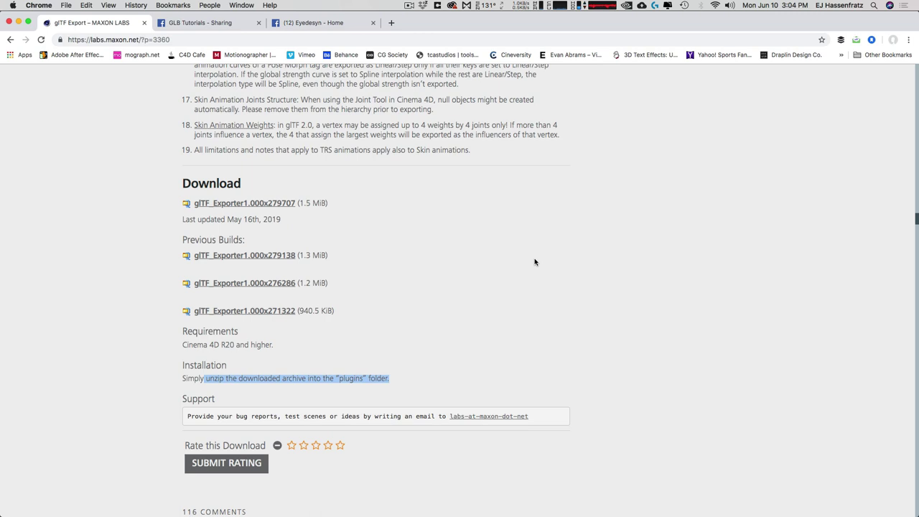
mouse_move(182, 345)
mouse_down()
mouse_move(279, 345)
mouse_move(195, 349)
mouse_up()
click(327, 370)
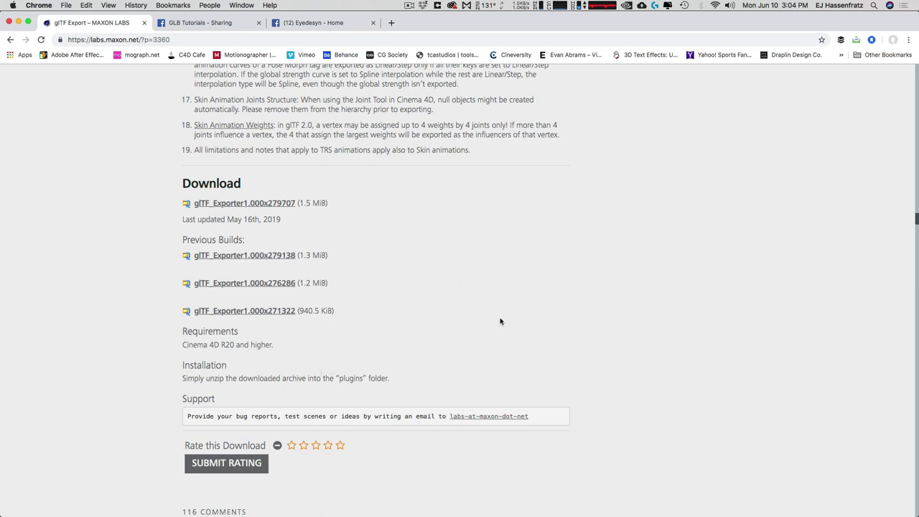
scroll(501, 321, up, 2)
scroll(500, 321, down, 4)
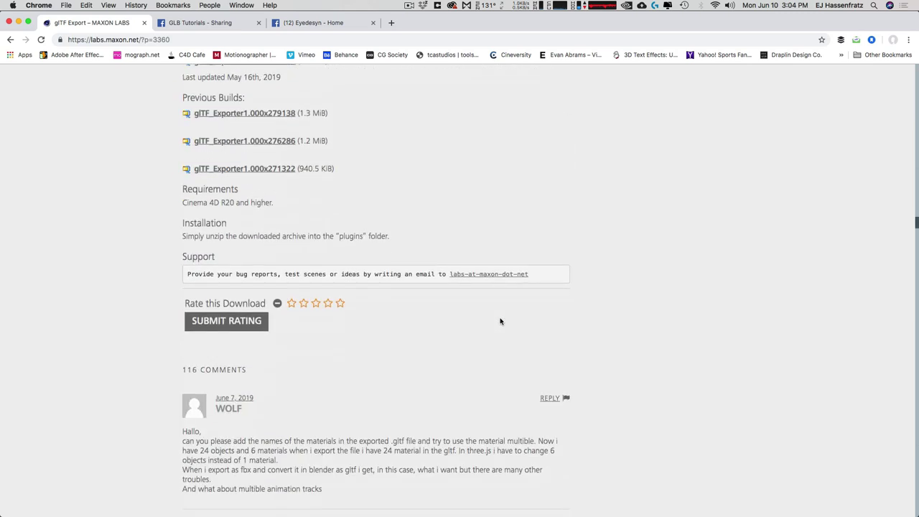
scroll(566, 323, up, 3)
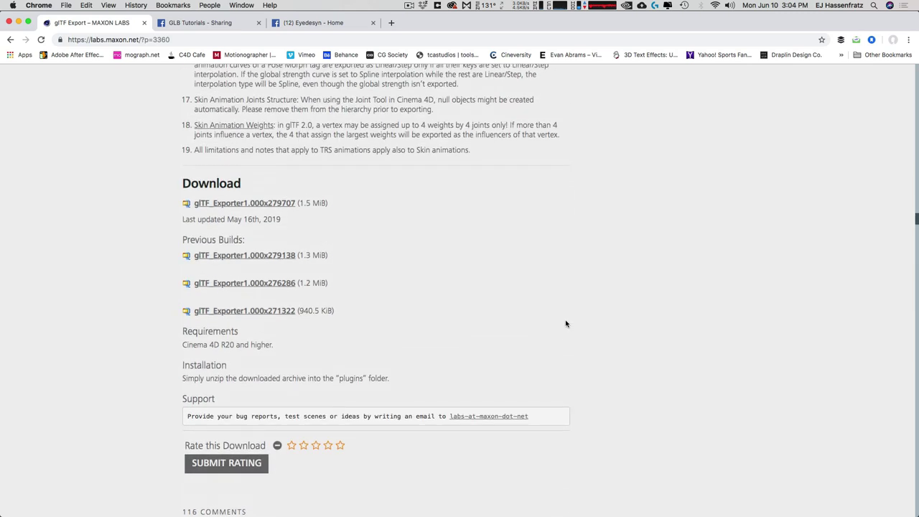
click(206, 206)
scroll(462, 279, up, 1)
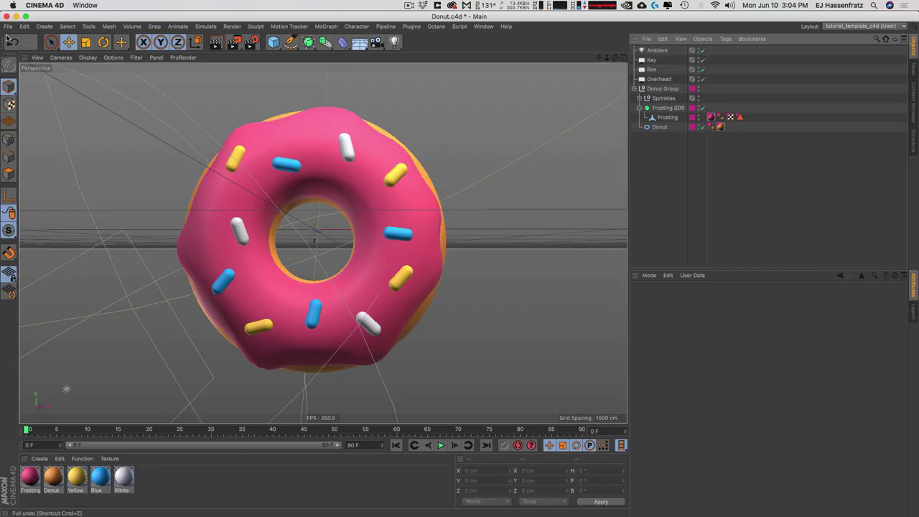
Step: Switch to Cinema 4D and locate the GLTF (*.gltf/*.glb) format among the donut scene's export formats
click(9, 26)
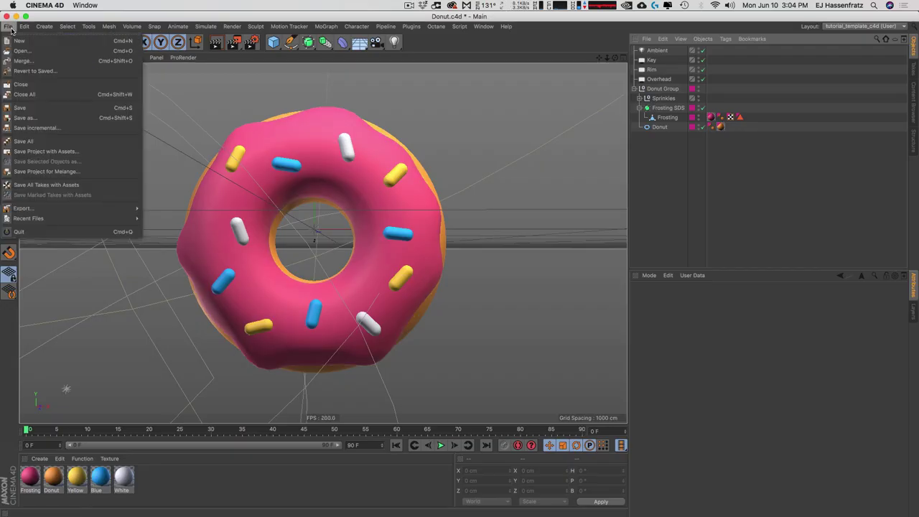
mouse_move(96, 207)
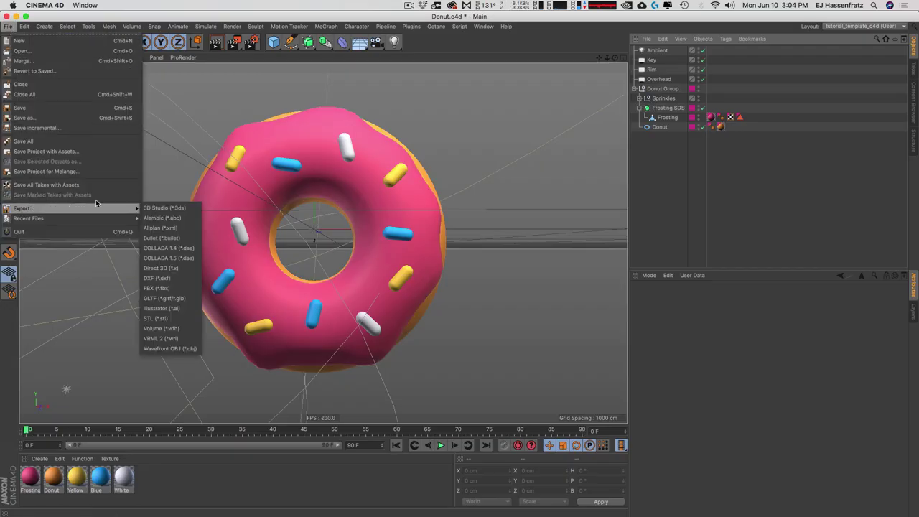
click(191, 300)
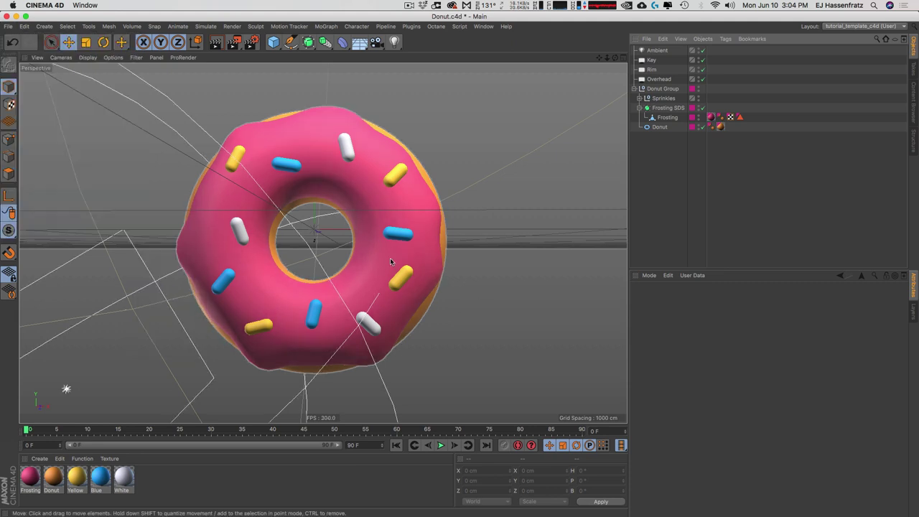
Step: Render the active view of the donut, and open all five materials together in the Material Editor
click(244, 44)
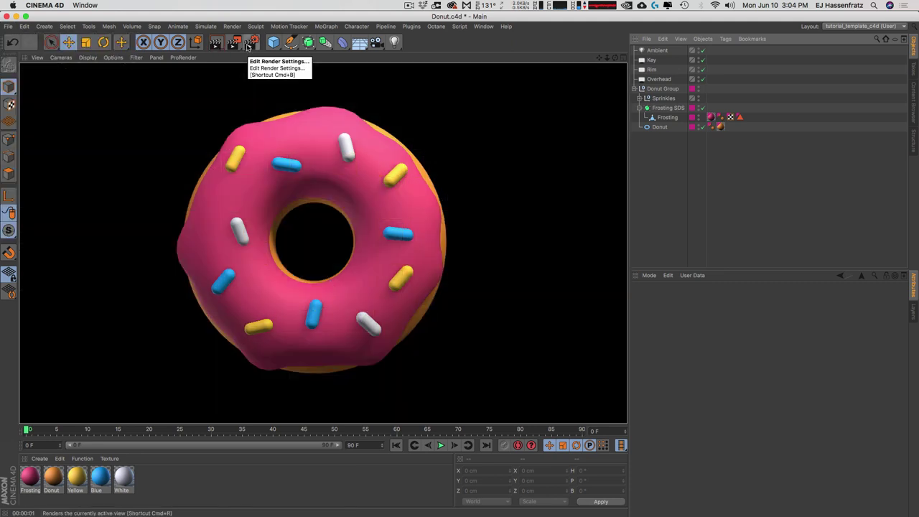
click(29, 476)
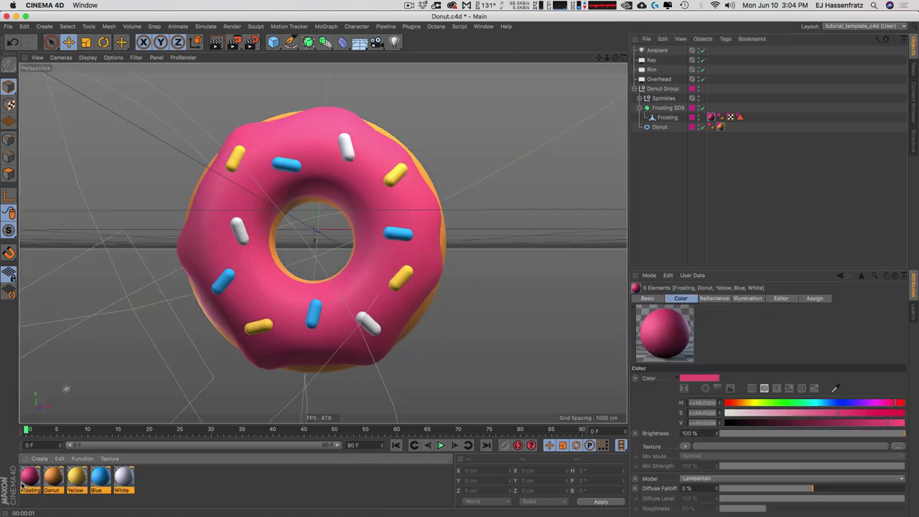
double_click(29, 480)
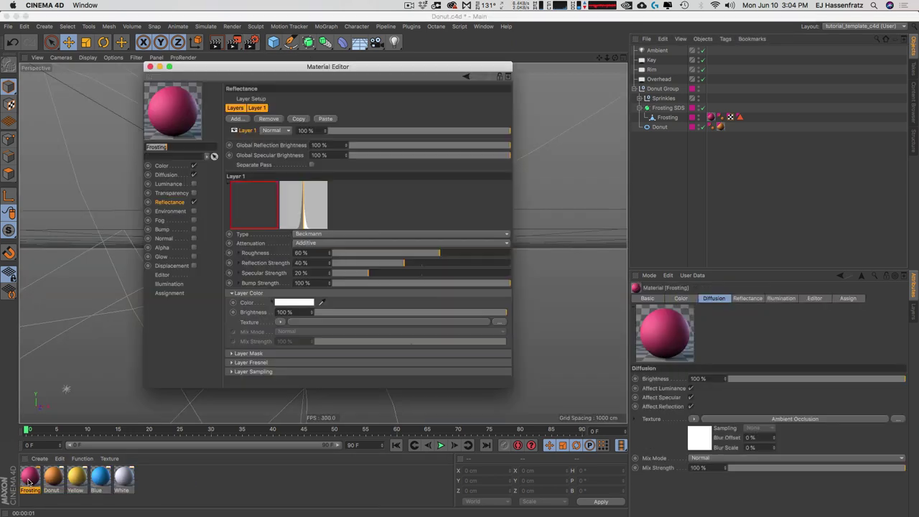
drag(173, 482, 20, 472)
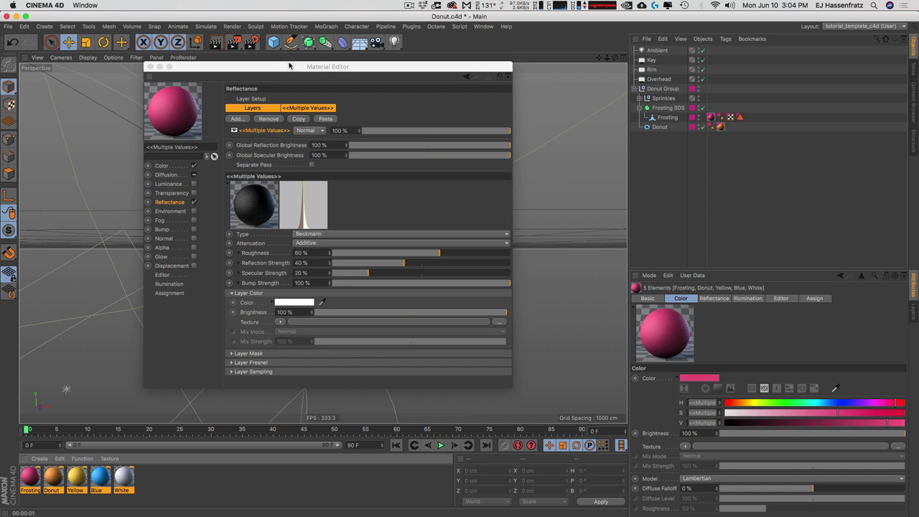
drag(321, 75, 346, 86)
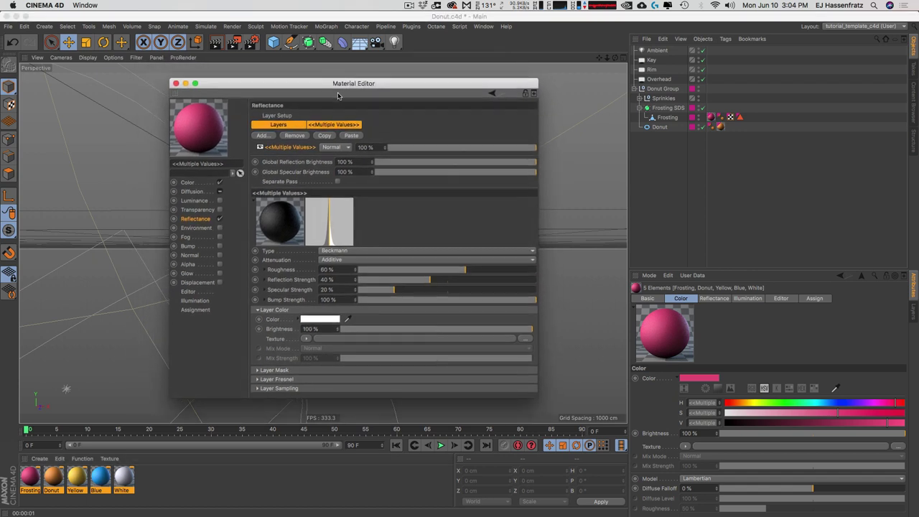
Step: Examine the materials' Color and Reflectance settings, including Reflection Strength, and close the Material Editor
click(188, 182)
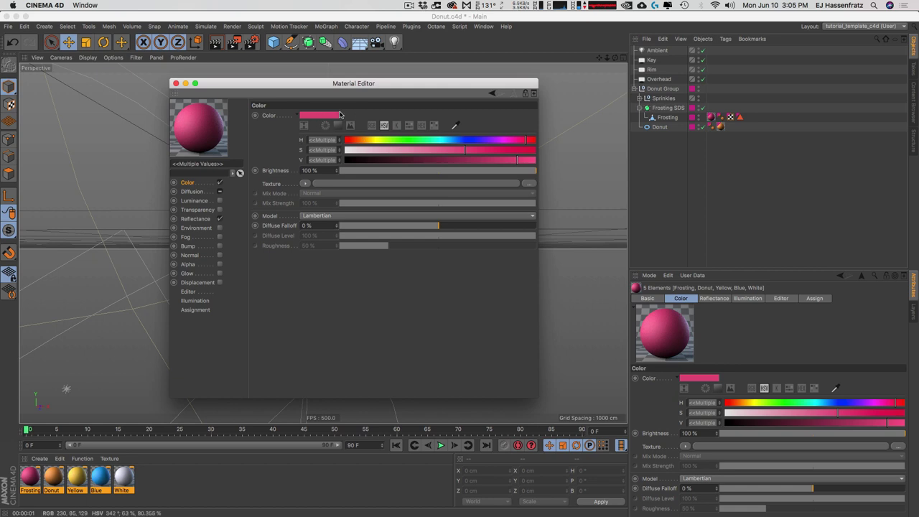
click(194, 219)
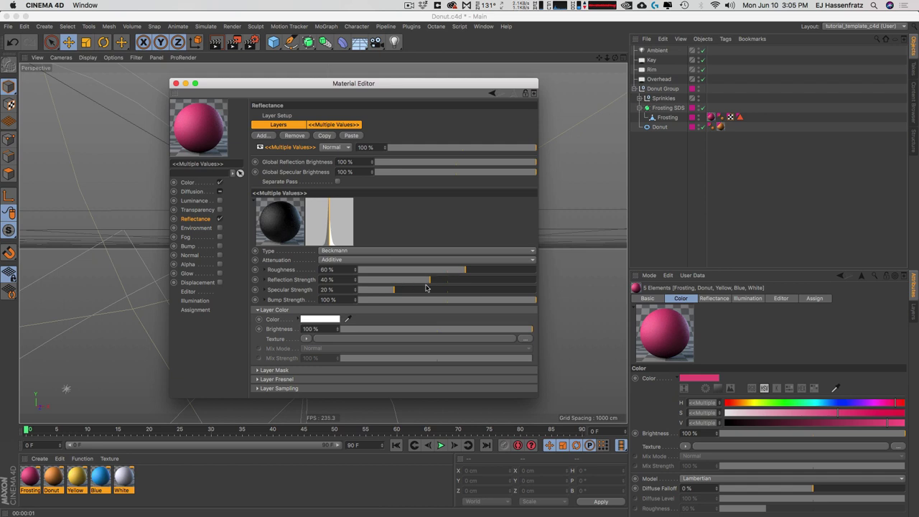
drag(423, 282, 451, 282)
drag(463, 283, 412, 281)
click(175, 84)
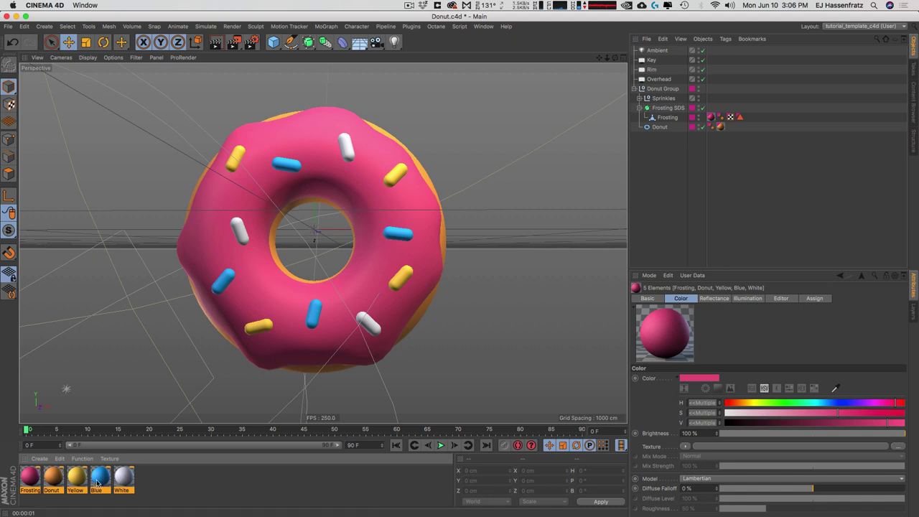
click(166, 484)
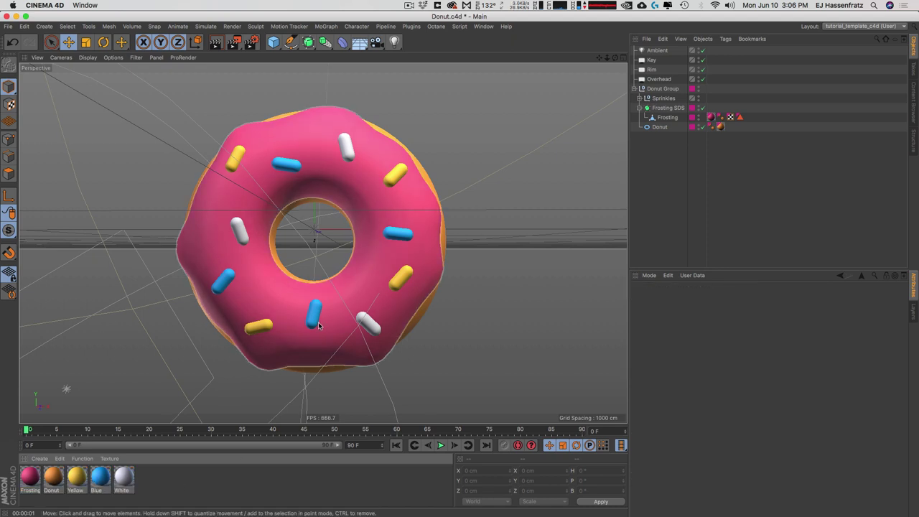
Step: Start a GLTF export of the donut scene, saving it as Donut.gltf in the 3D_TO_FACEBOOK folder
click(8, 26)
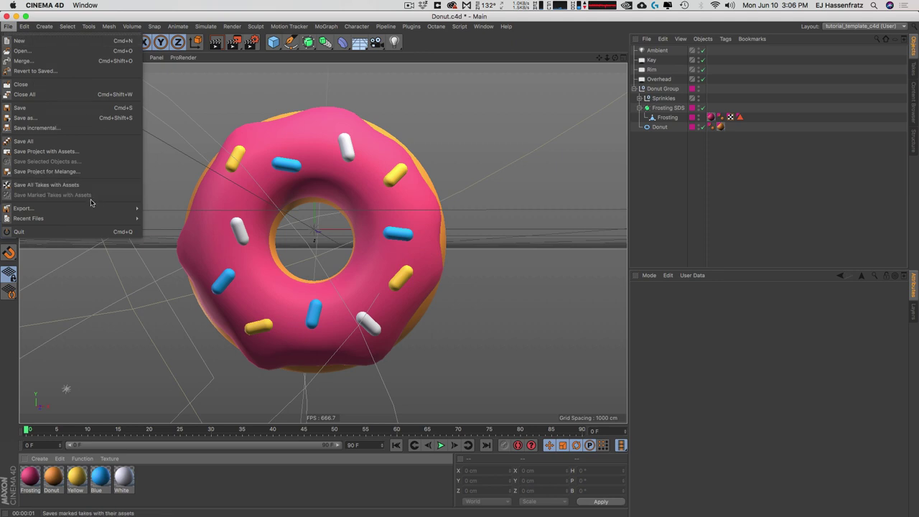
mouse_move(129, 210)
click(164, 298)
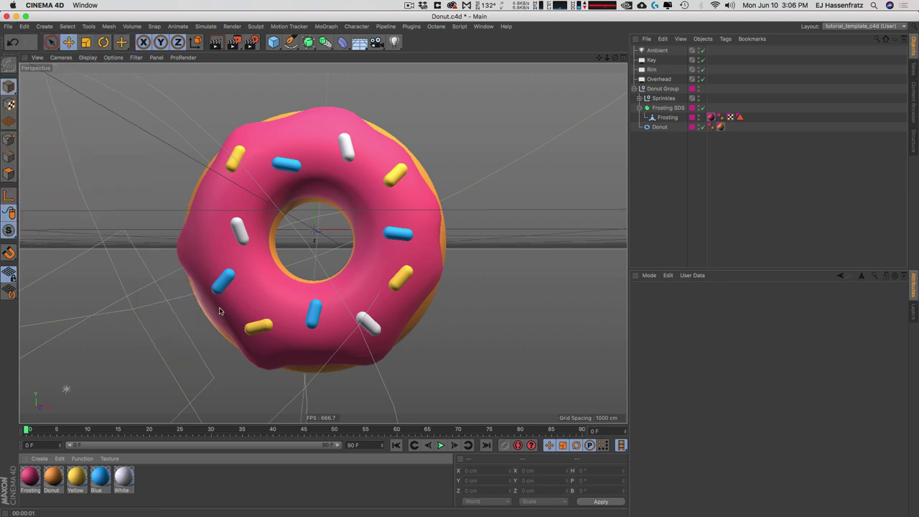
click(440, 71)
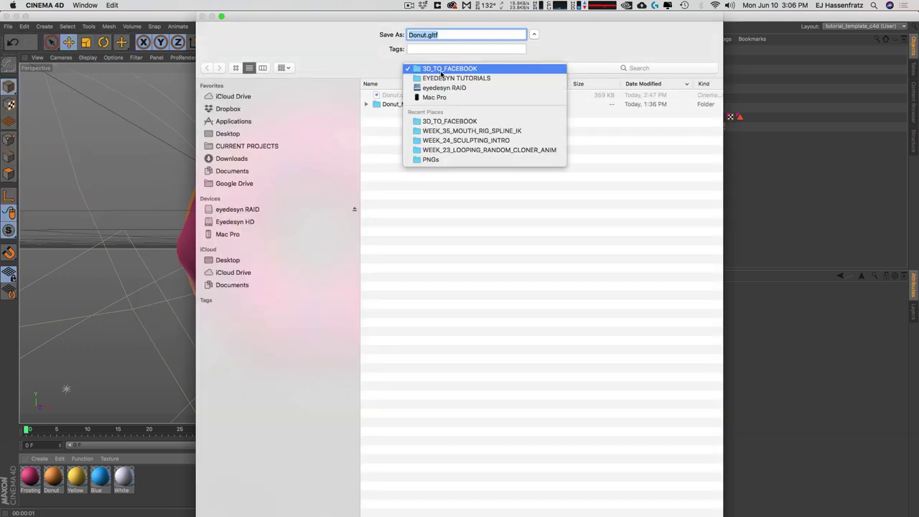
click(709, 437)
key(Return)
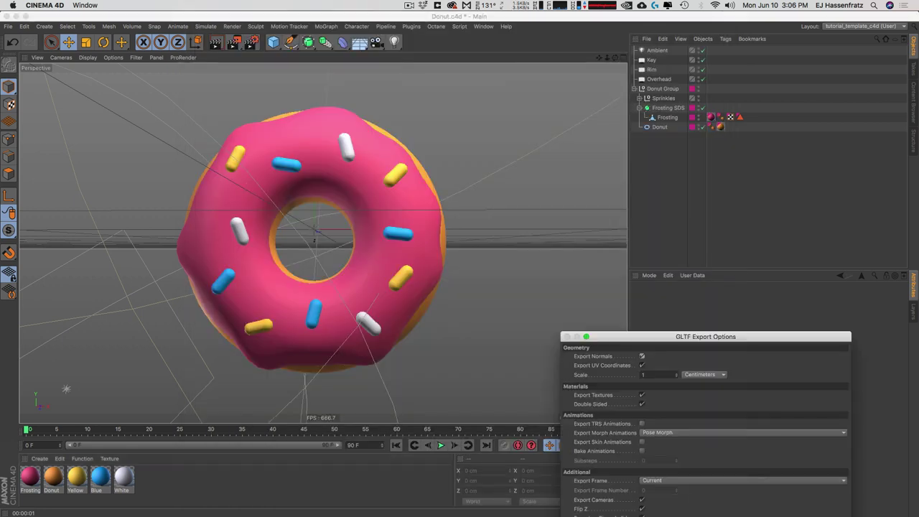
Step: Export the donut with normals, UV coordinates and textures on, TRS animations off, and Export as Binary (.glb) enabled
drag(706, 337, 382, 109)
drag(482, 338, 515, 402)
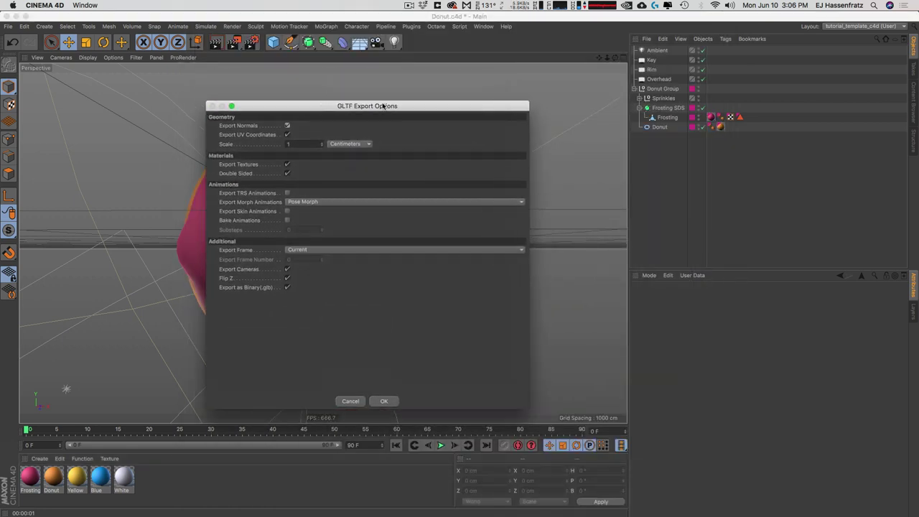
drag(385, 106, 411, 102)
click(284, 121)
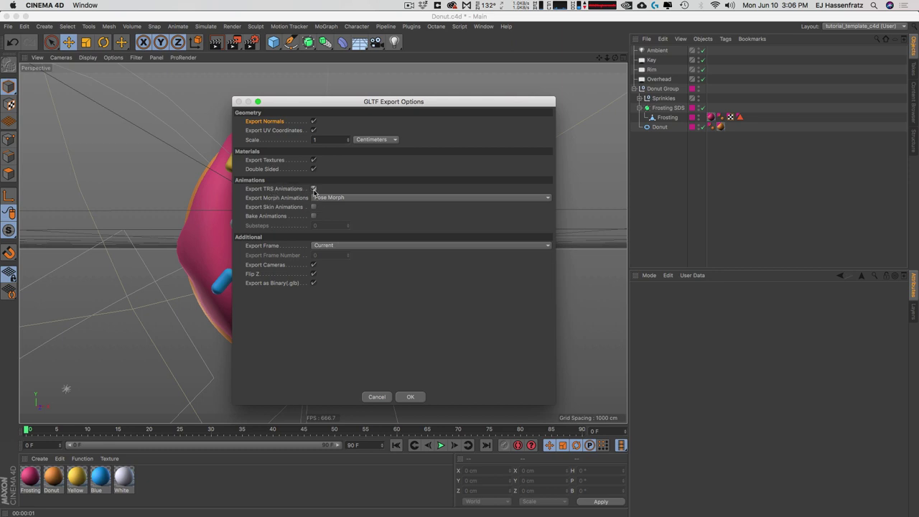
click(313, 190)
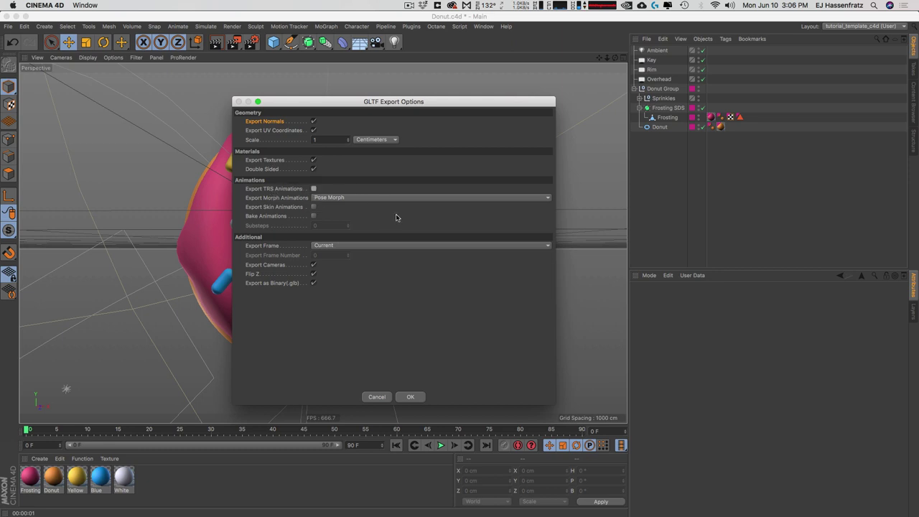
click(279, 132)
click(313, 284)
click(314, 284)
click(410, 397)
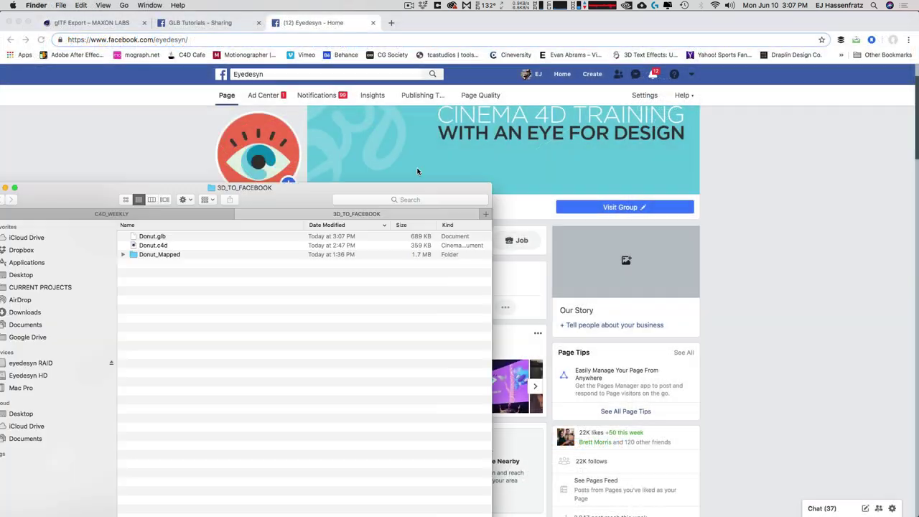
Step: Select Donut.glb in the 3D_TO_FACEBOOK folder and narrow the Finder window so the Facebook page's post box is exposed
drag(290, 209, 311, 112)
click(183, 150)
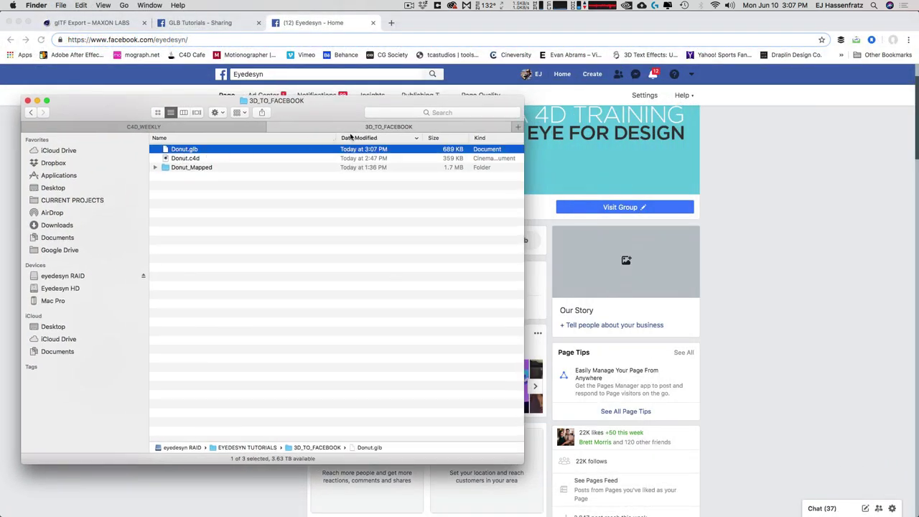
drag(511, 455, 319, 483)
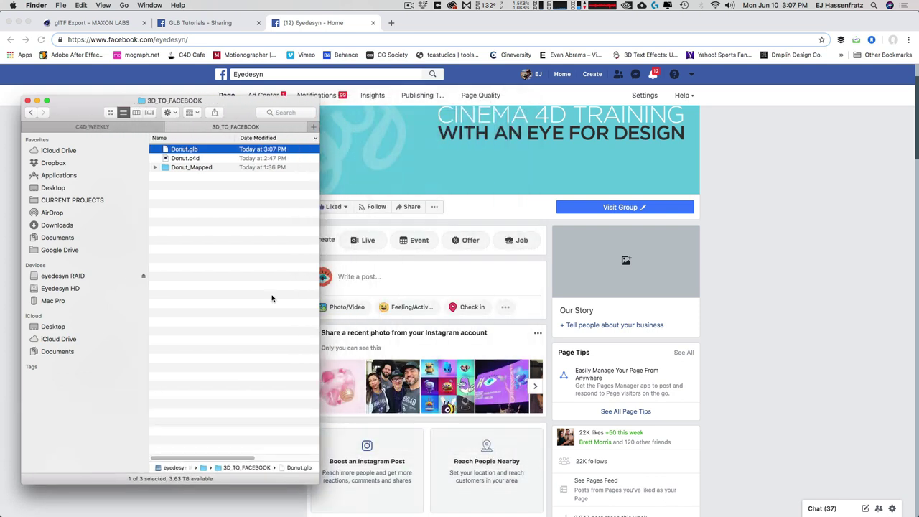
Step: Add Donut.glb to a new post on the Facebook page and rotate the donut in the 3D preview
drag(200, 154, 482, 291)
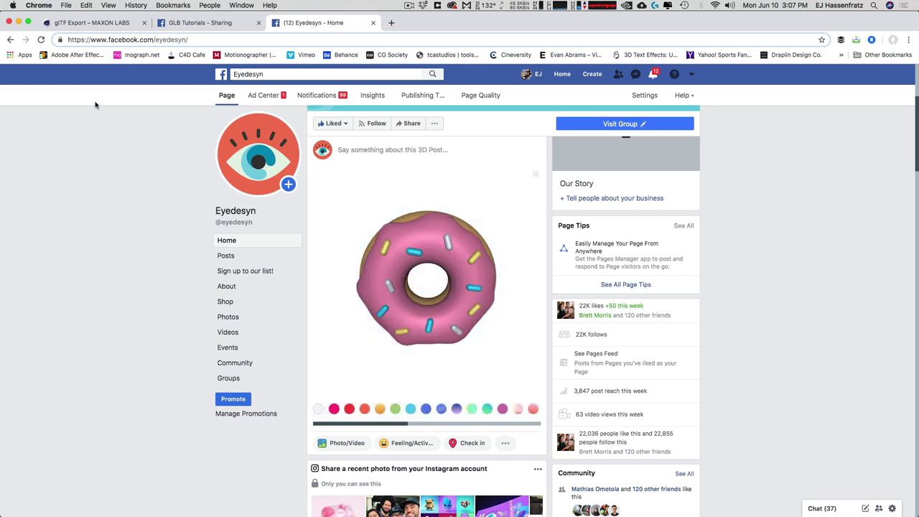
drag(436, 267, 447, 229)
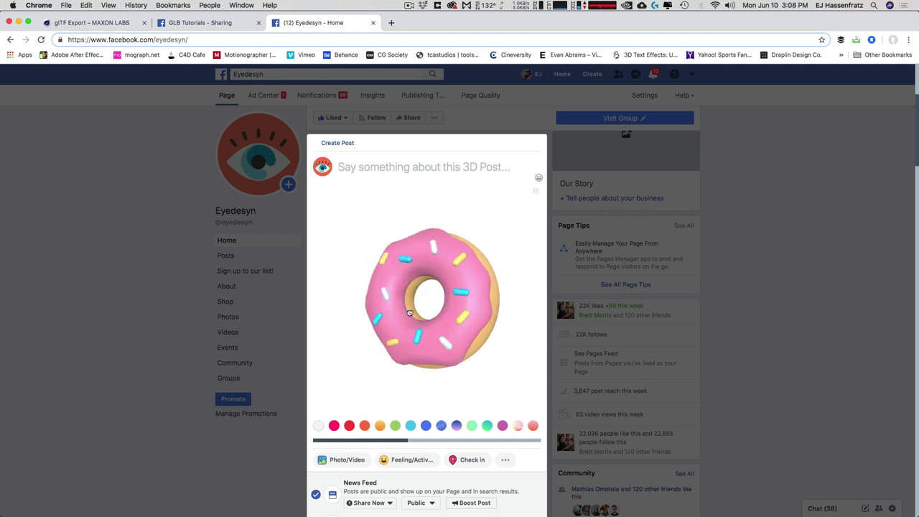
Step: Try a solid blue and a blue-to-pink gradient background behind the donut, ending by removing the 3D model from the post
click(427, 427)
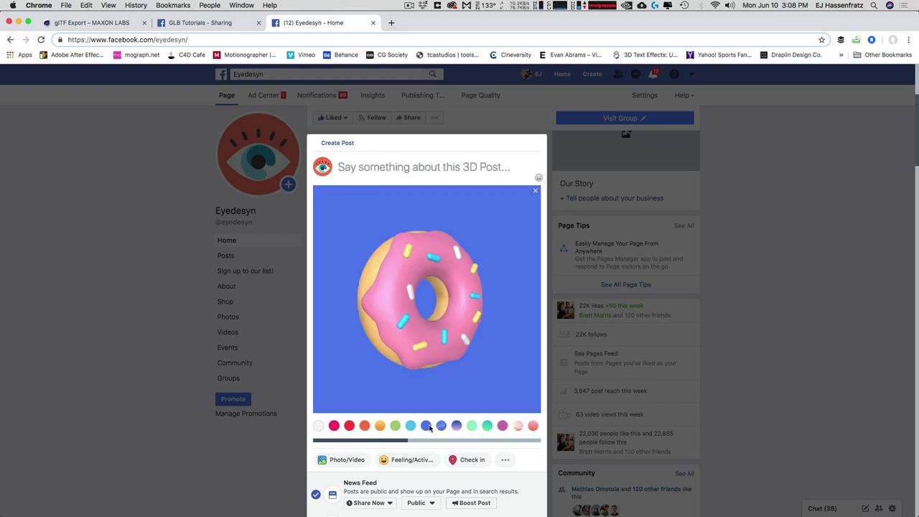
click(457, 427)
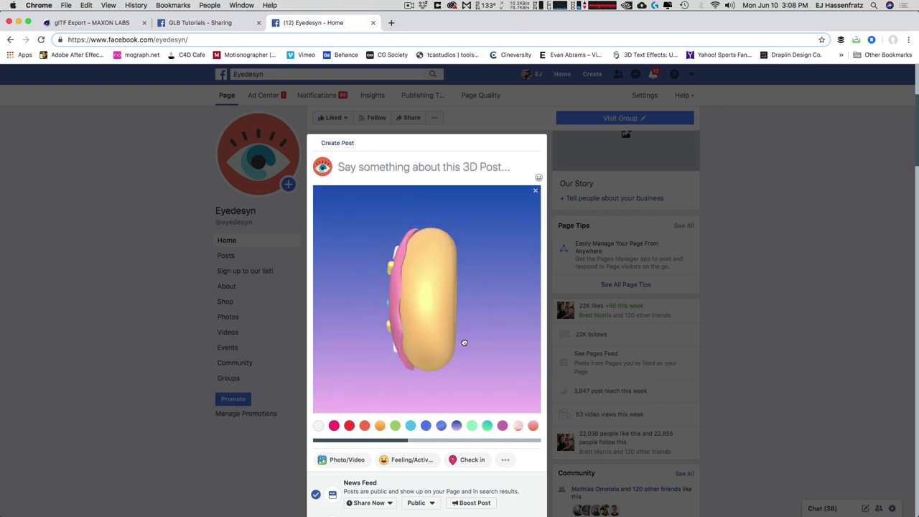
click(430, 167)
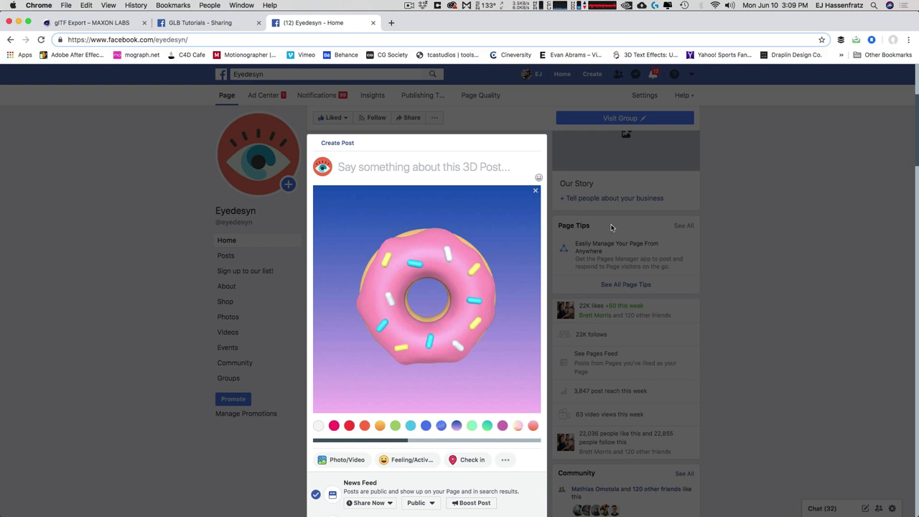
click(535, 191)
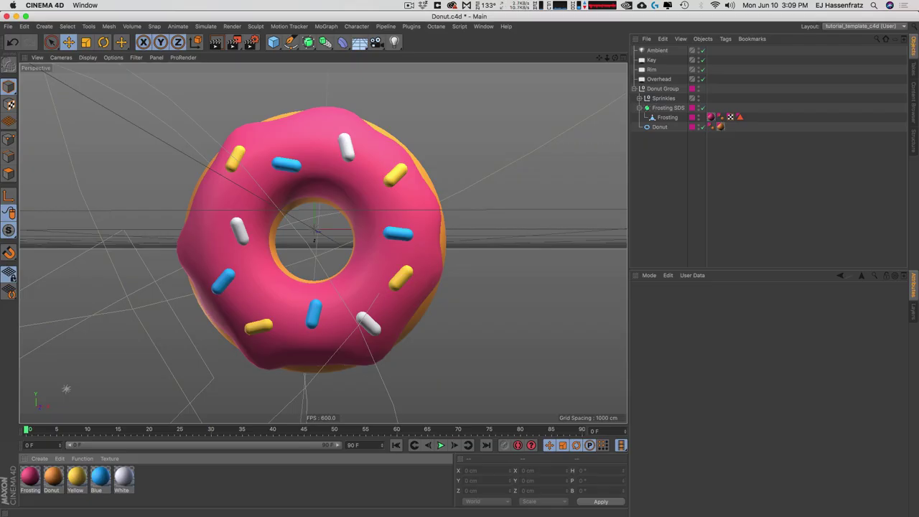
Step: Set the Reflectance of all five donut materials to 90% Reflection Strength and 29% Roughness in Cinema 4D
drag(169, 482, 30, 476)
double_click(30, 476)
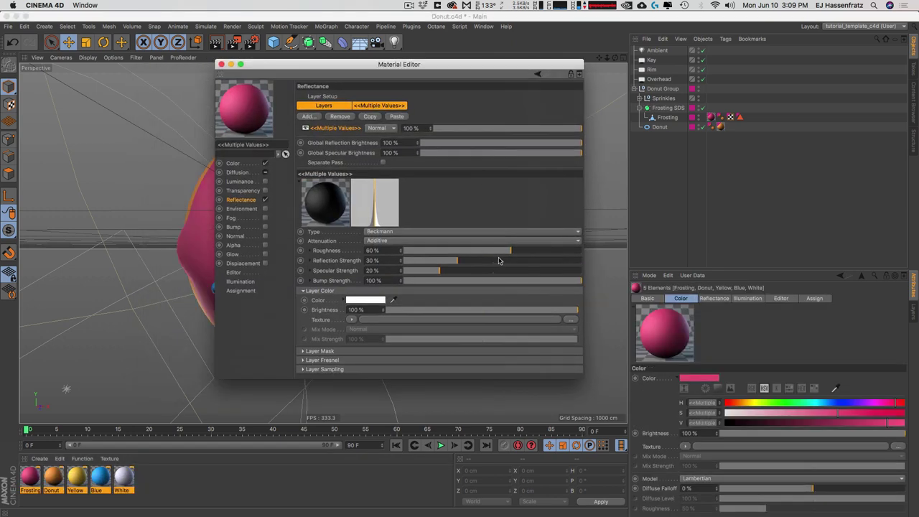
drag(501, 261, 456, 251)
drag(431, 64, 619, 91)
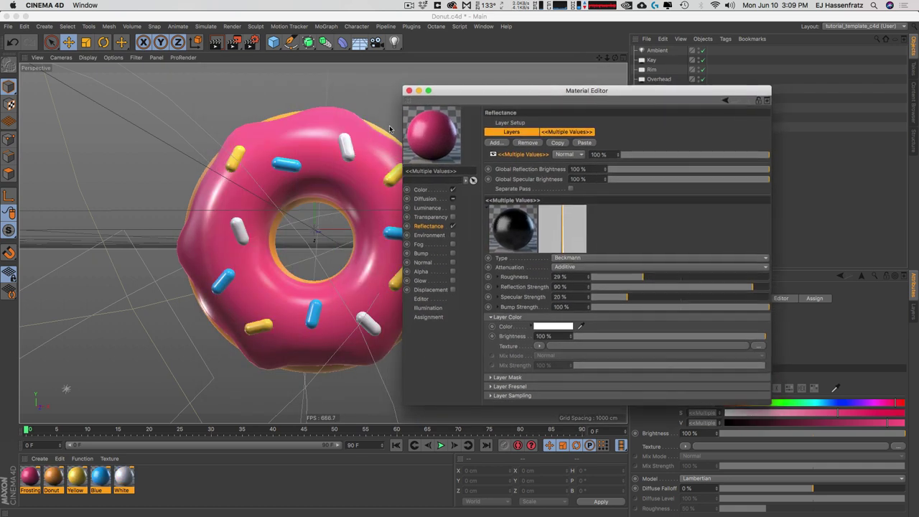
Step: Export the scene as GLTF named Donut_shiny in the 3D_TO_FACEBOOK folder, keeping Export as Binary (.glb) enabled
click(8, 26)
mouse_move(46, 210)
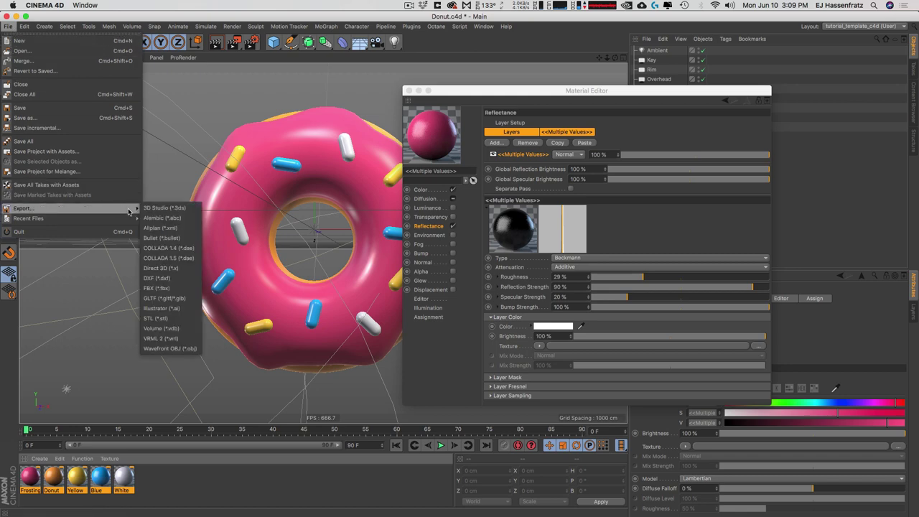
click(158, 300)
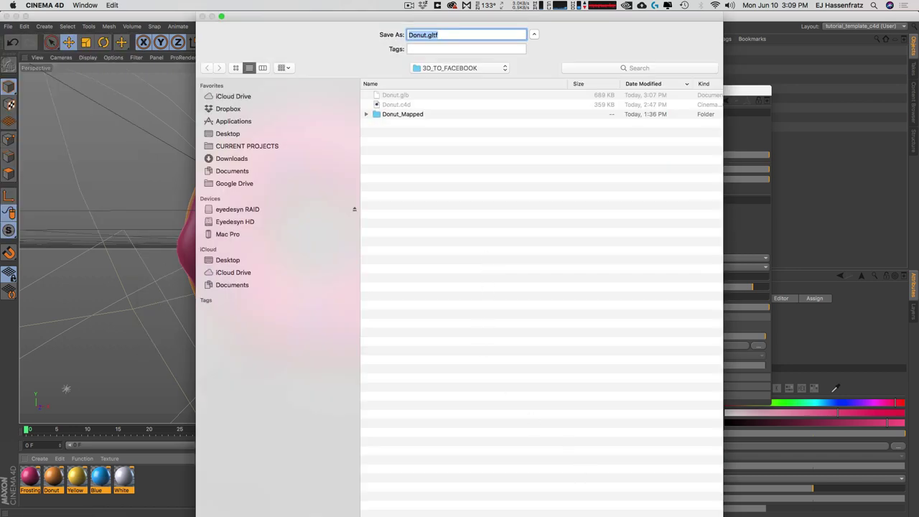
click(420, 34)
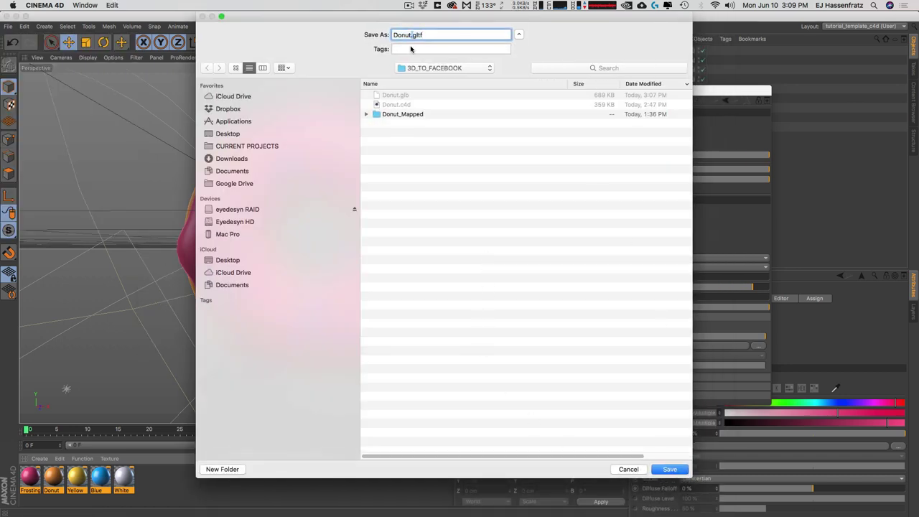
text(_shiny)
key(Return)
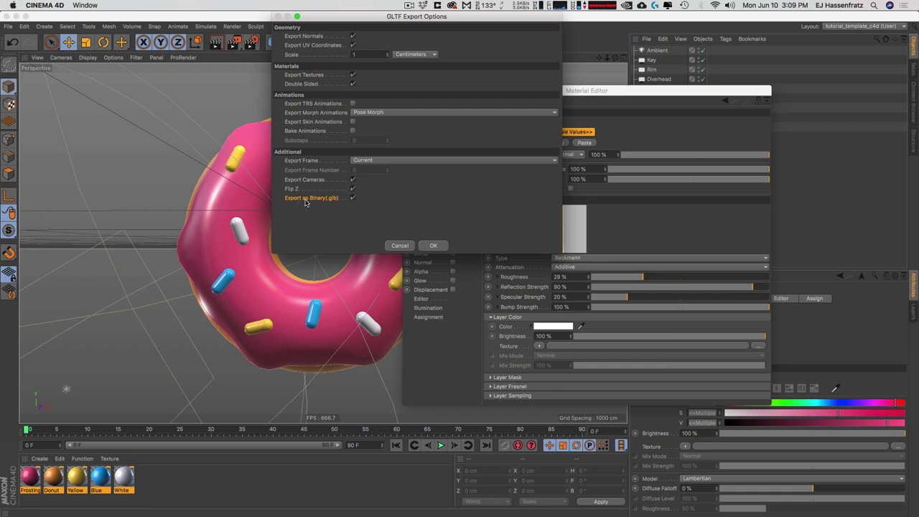
click(433, 245)
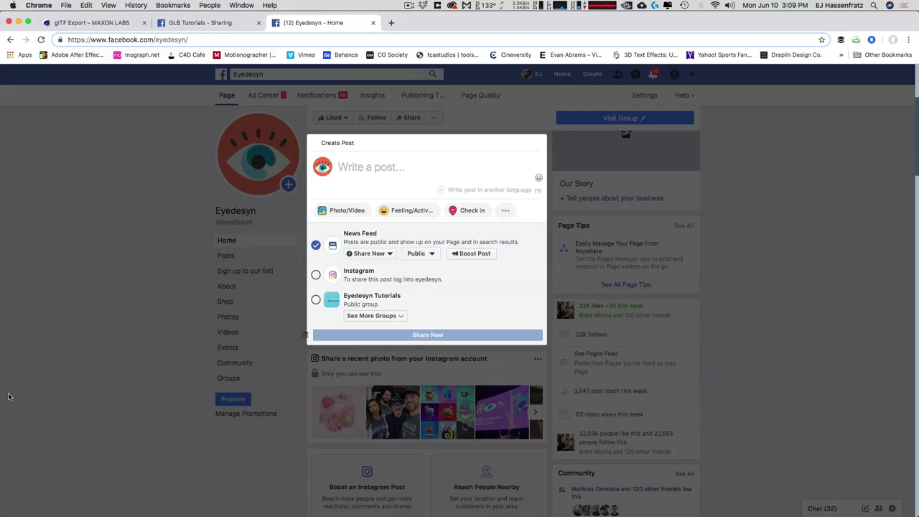
Step: Add Donut_shiny.glb from the 3D_TO_FACEBOOK folder to the Facebook page's new post
key(super+Tab)
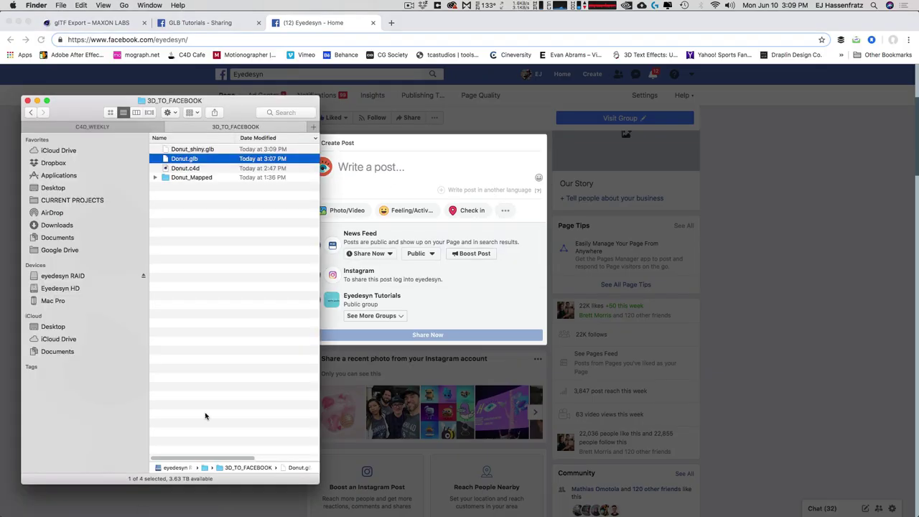
click(225, 150)
drag(210, 150, 434, 173)
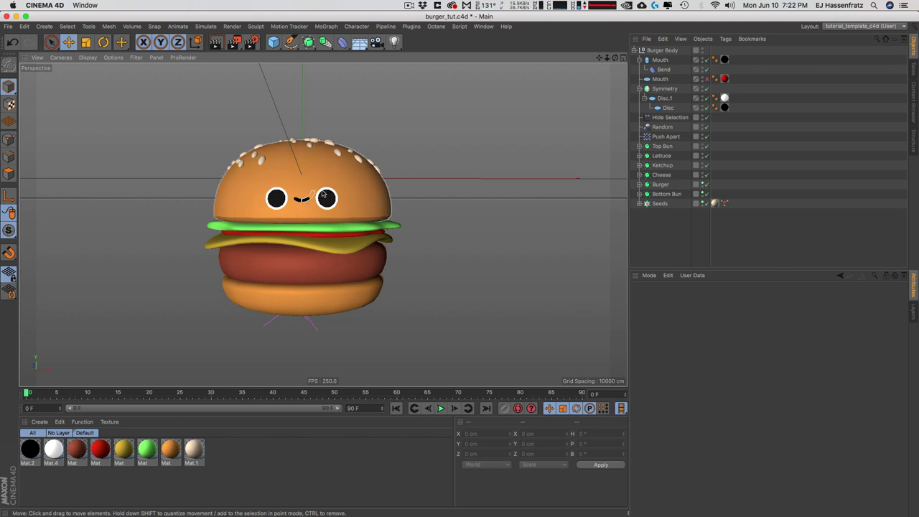
Step: Turn the burger's smile into a frown by setting the mouth's Bend deformer Strength to 151°
click(663, 69)
drag(725, 335, 750, 262)
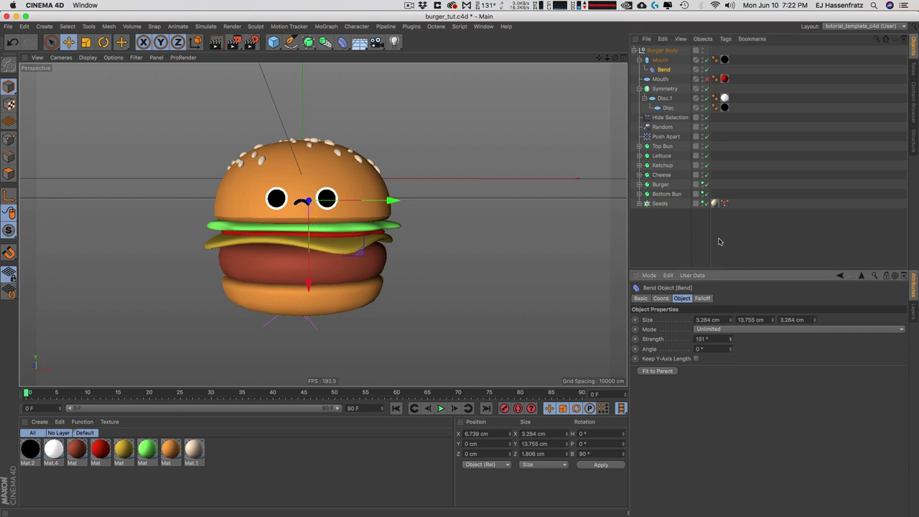
click(756, 247)
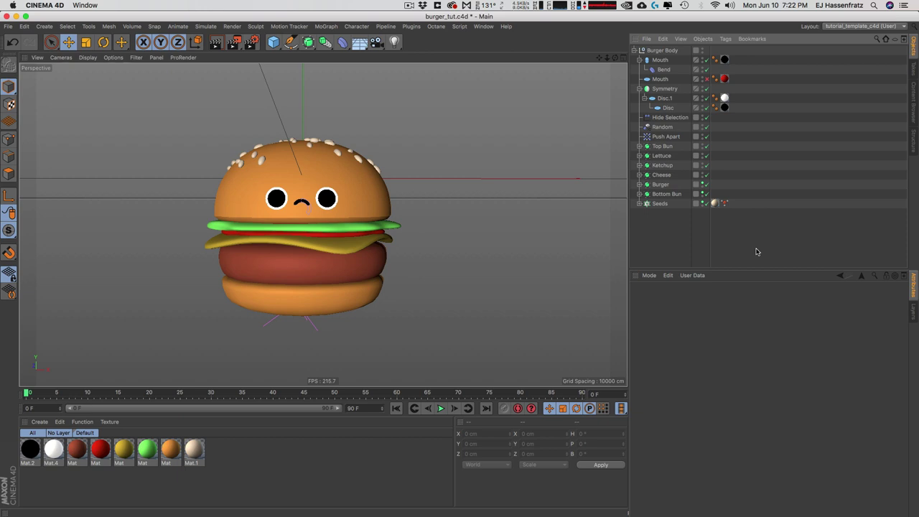
Step: Examine the Seeds cloner's object properties and clear the selection
click(657, 204)
click(631, 215)
click(646, 205)
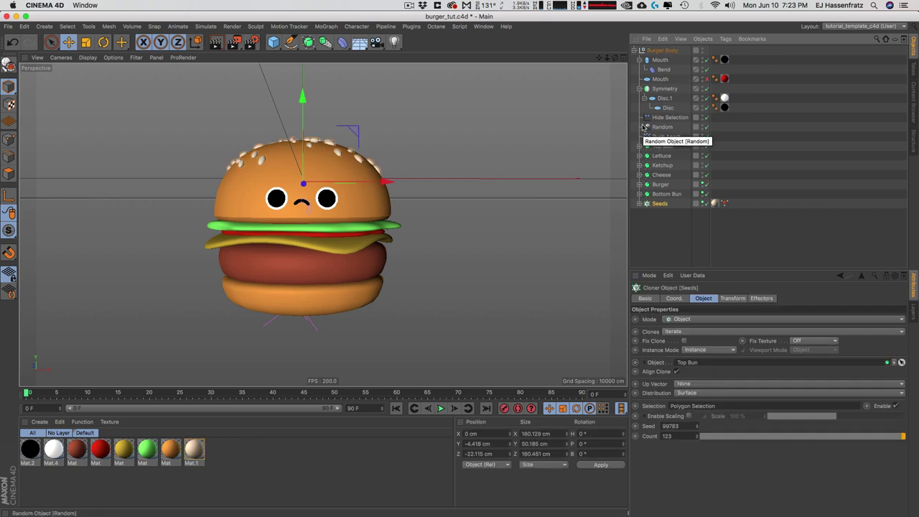
click(65, 75)
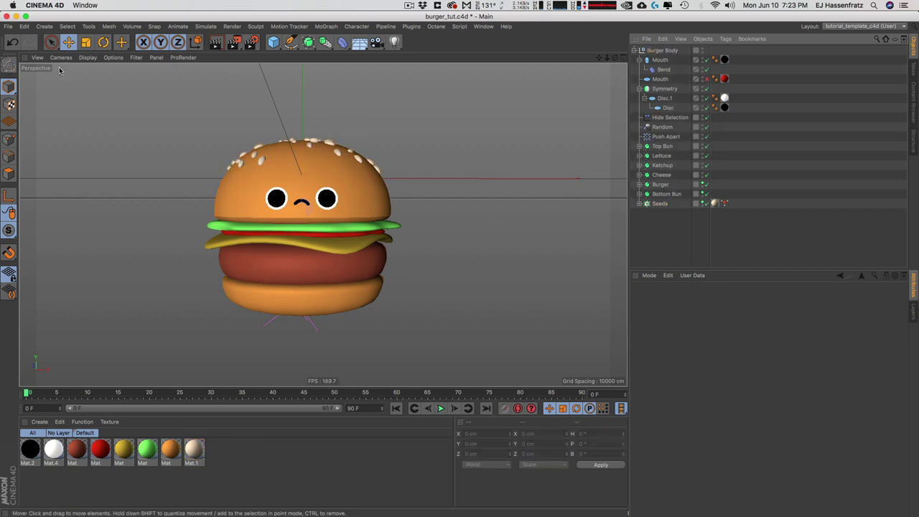
Step: Export the burger scene as GLTF named burger in the 3D_TO_FACEBOOK folder, with camera export off and Export as Binary (.glb) on
click(8, 25)
mouse_move(64, 208)
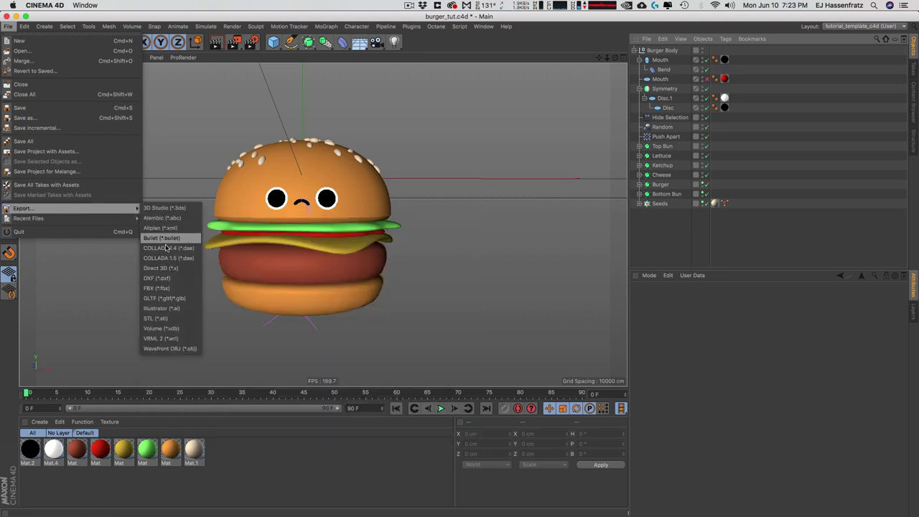
click(162, 298)
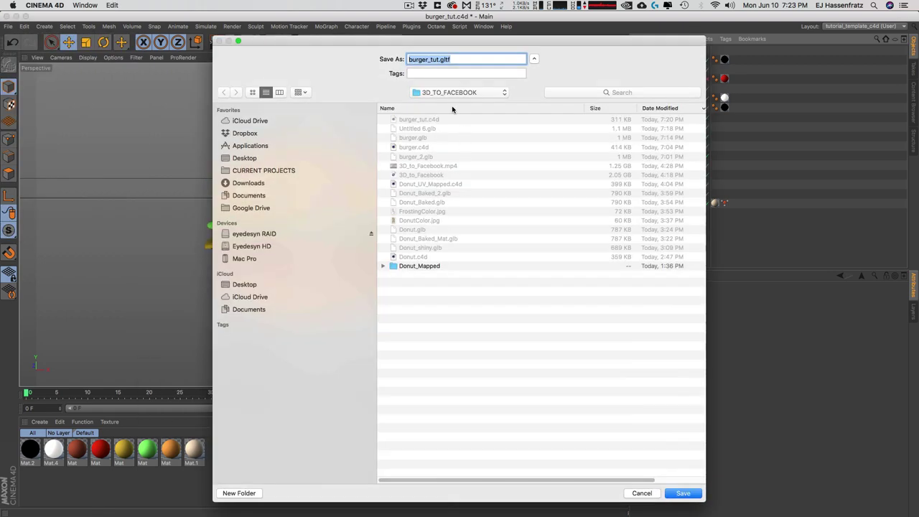
click(435, 60)
key(BackSpace)
key(BackSpace)
key(BackSpace)
key(BackSpace)
key(Return)
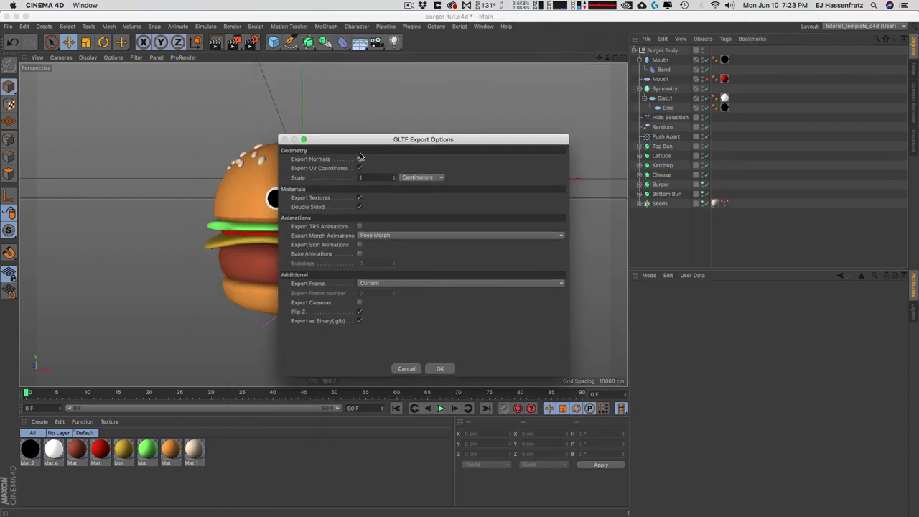
click(438, 370)
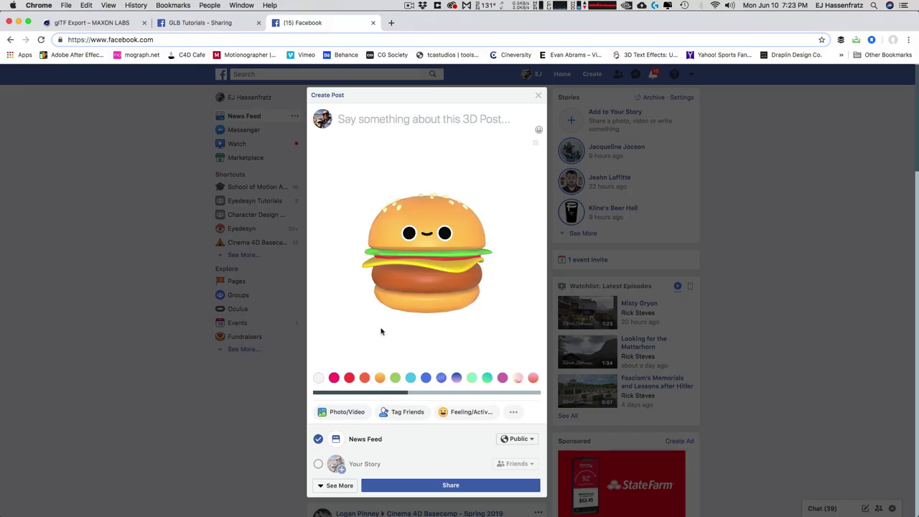
Step: Replace the smiling burger in the Facebook post with the new burger.glb and rotate its 3D preview
click(536, 129)
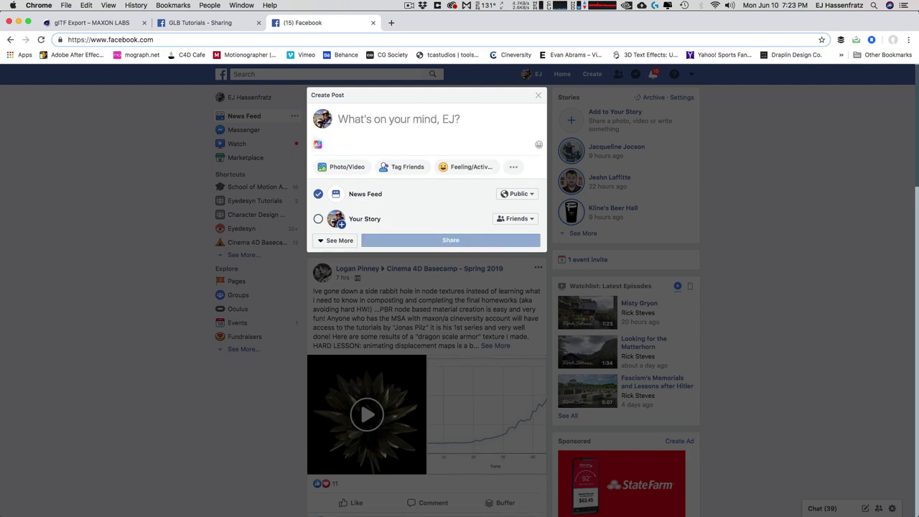
key(super+Tab)
drag(0, 174, 0, 175)
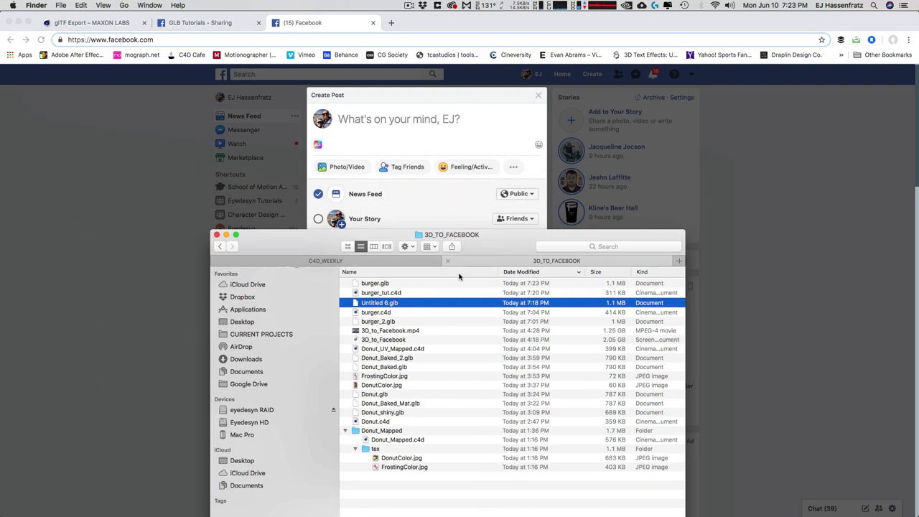
drag(374, 283, 438, 173)
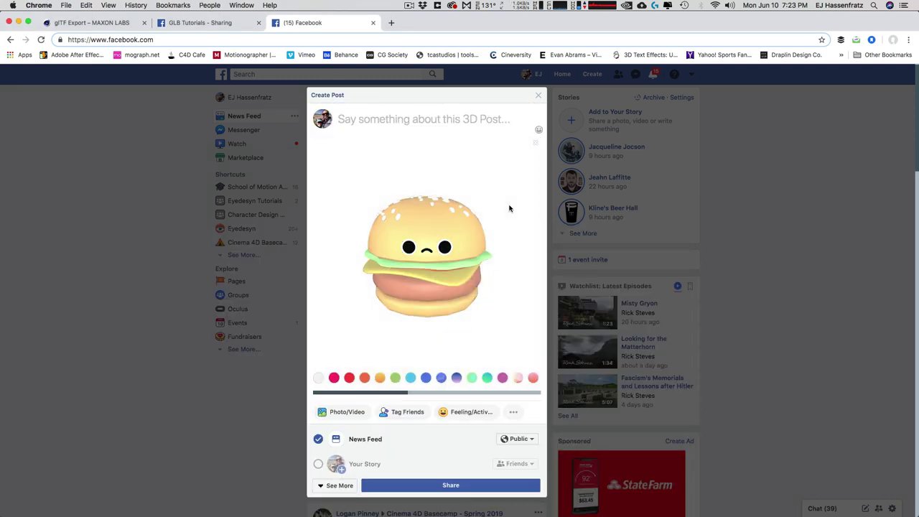
drag(417, 237, 429, 206)
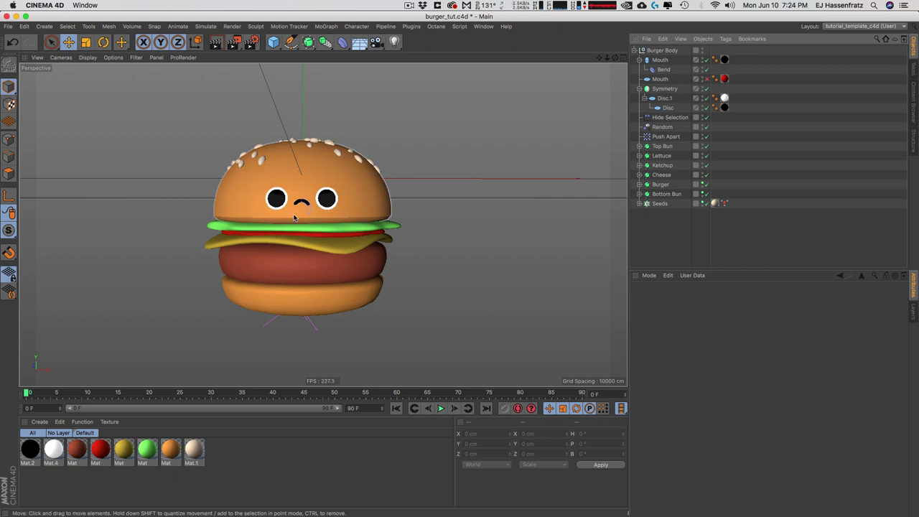
Step: In the burger scene's Project Settings, set Input Color Profile to Disabled and turn off Linear Workflow
click(649, 276)
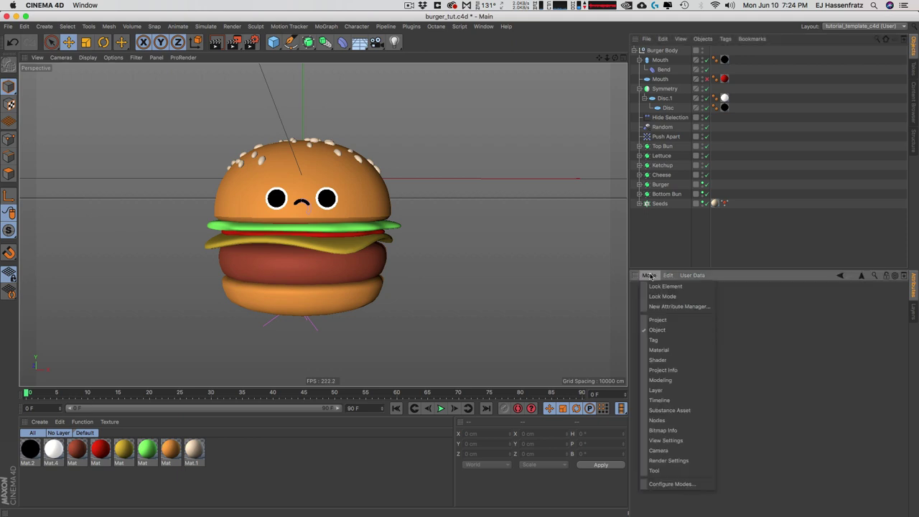
click(657, 319)
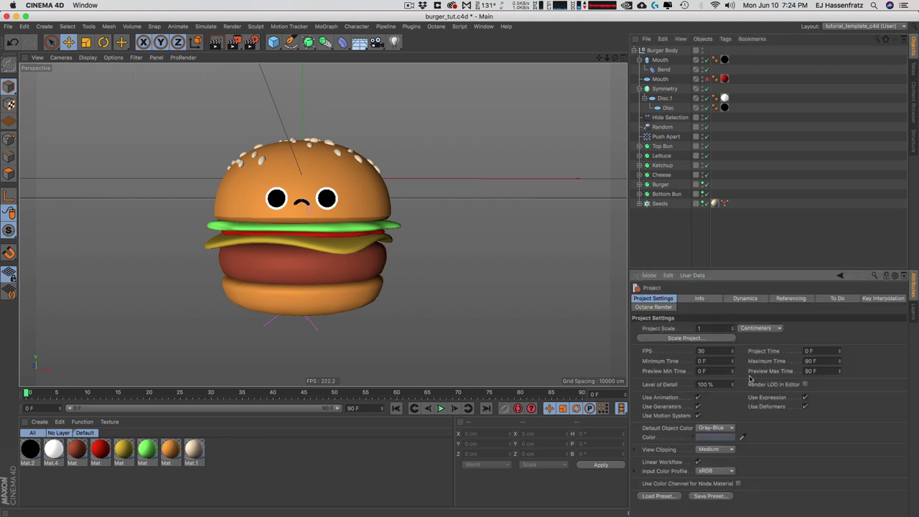
click(706, 471)
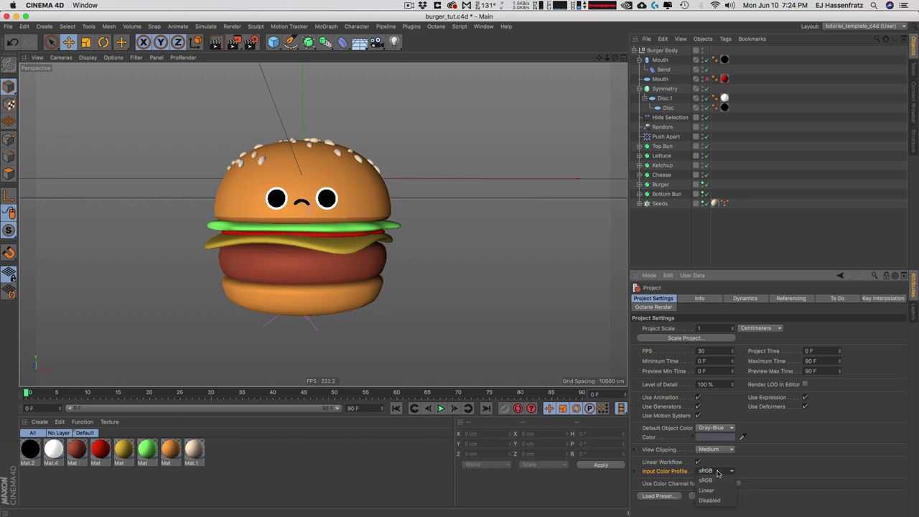
click(710, 500)
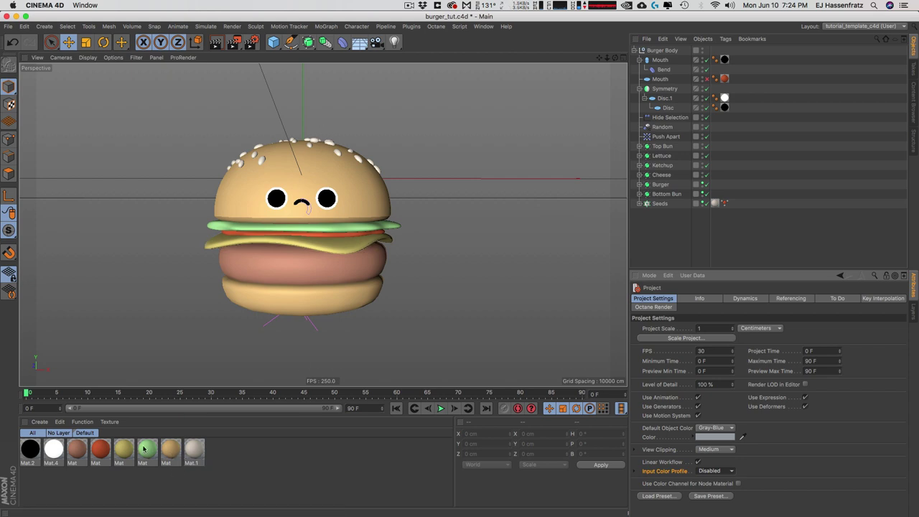
click(696, 461)
Step: Change the burger patty material's color to a darker, more saturated orange-brown
double_click(76, 450)
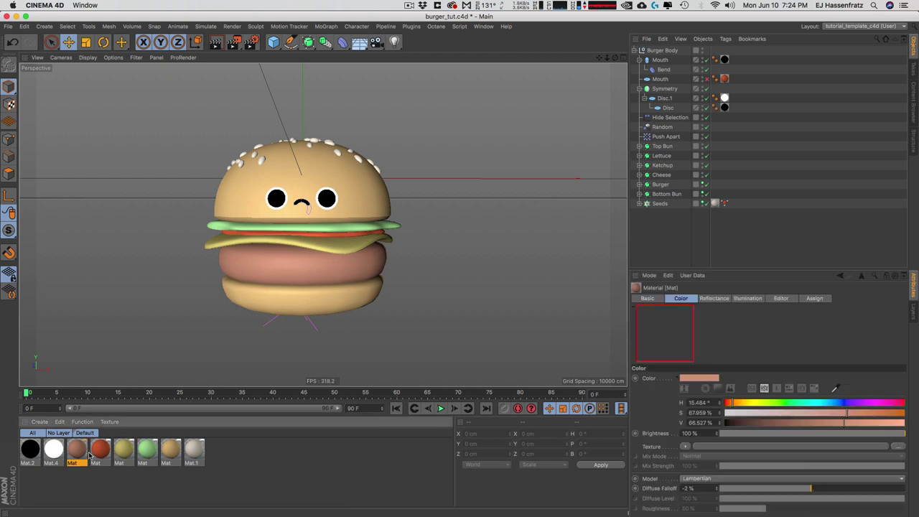
drag(317, 66, 619, 91)
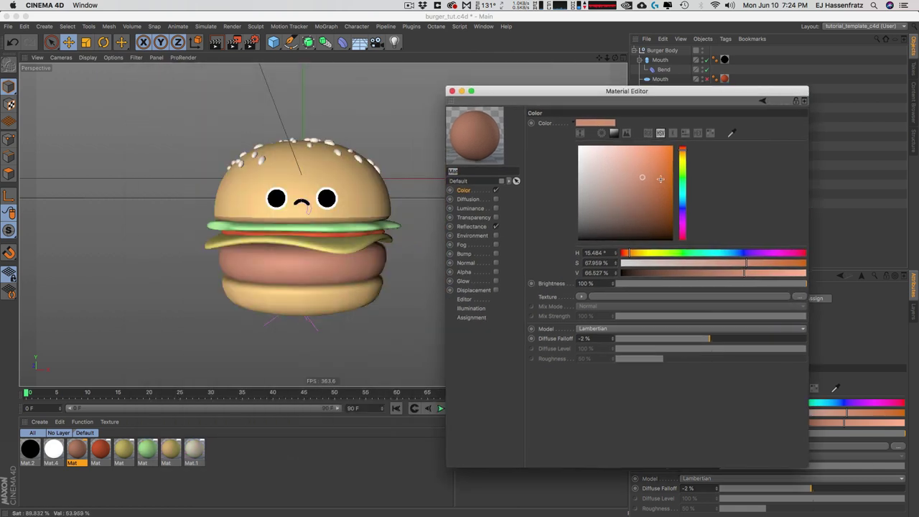
drag(641, 177, 670, 199)
Step: Change the ketchup material's color to a bright red with hue 0°, about 89% saturation and about 83% value
click(99, 450)
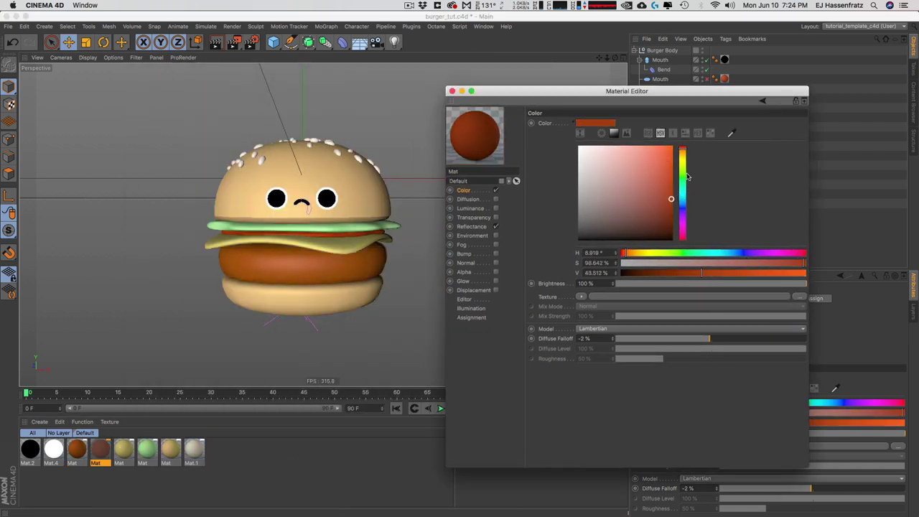
drag(674, 157, 669, 158)
click(683, 148)
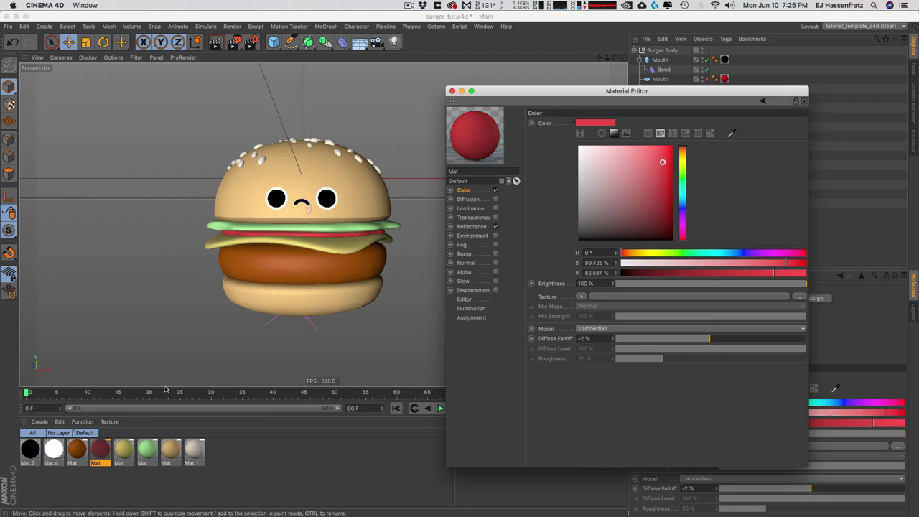
Step: Change the cheese material's color to a warm orange-yellow with hue 28°, about 97% saturation and about 99% value
click(123, 449)
click(670, 167)
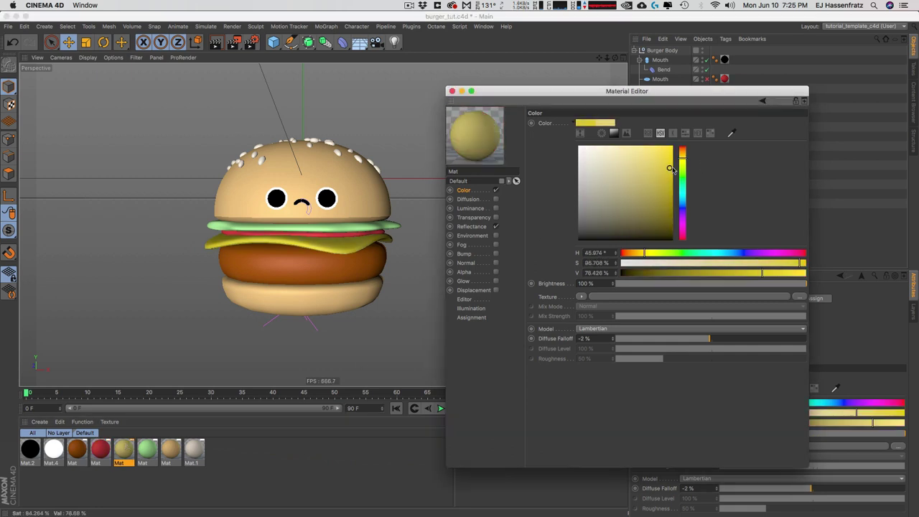
click(683, 157)
click(667, 152)
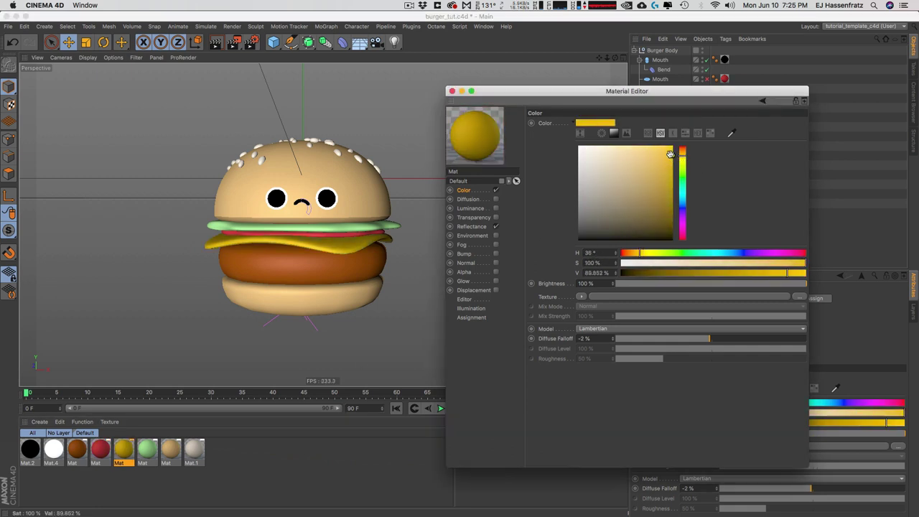
click(667, 149)
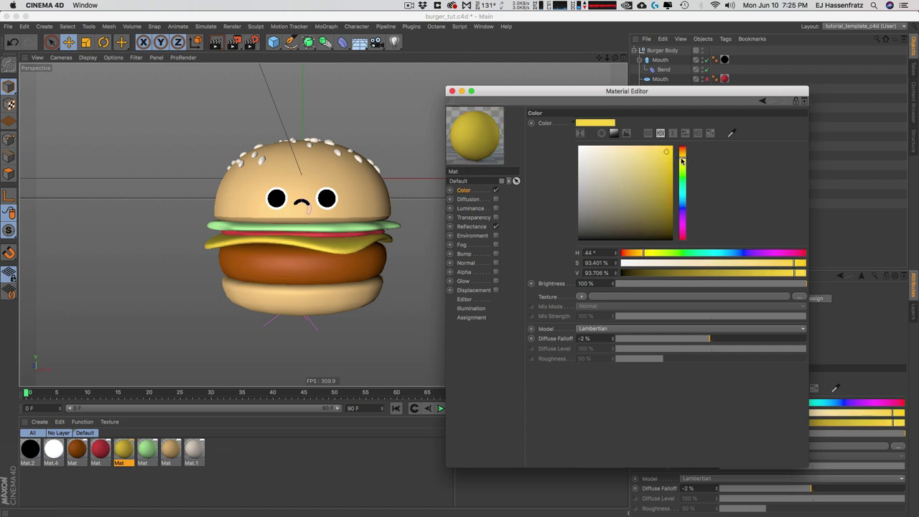
click(683, 161)
click(683, 157)
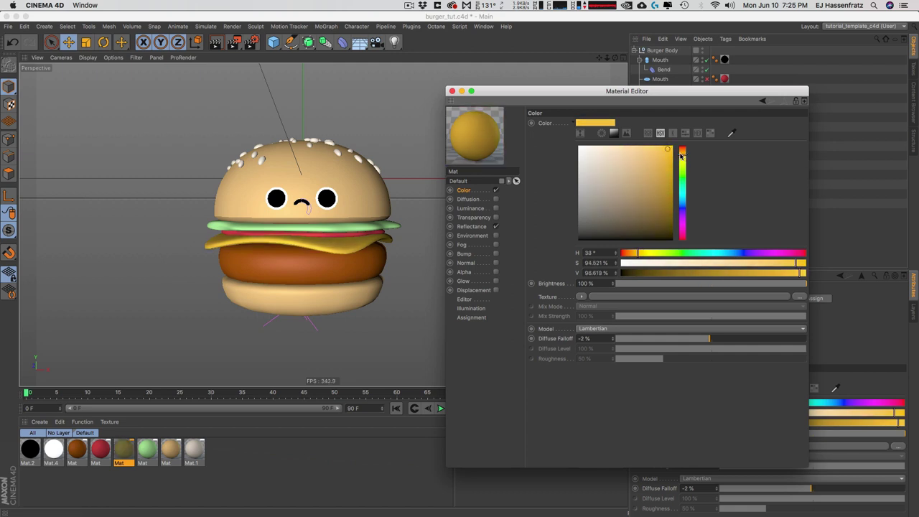
click(668, 147)
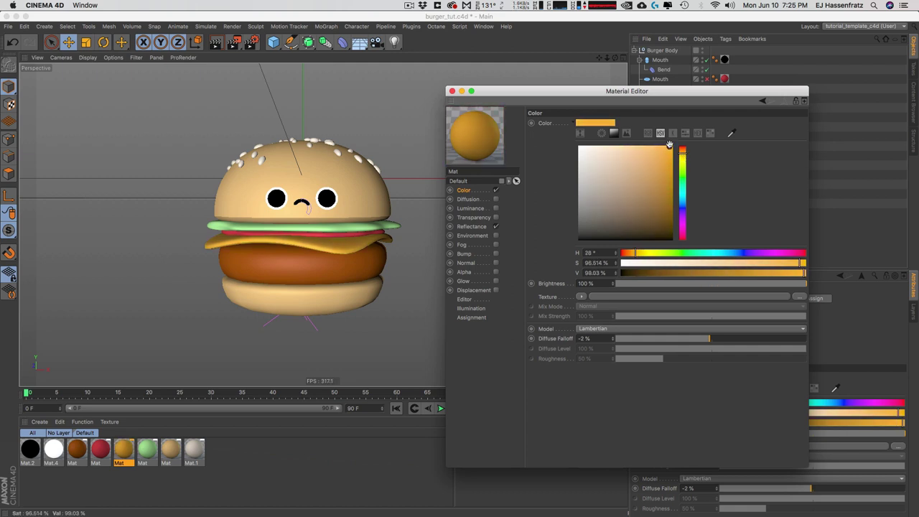
Step: Set the lettuce material to a saturated green at about 55% value, and the cheese material to hue 30°, about 97% saturation and 100% value
click(147, 449)
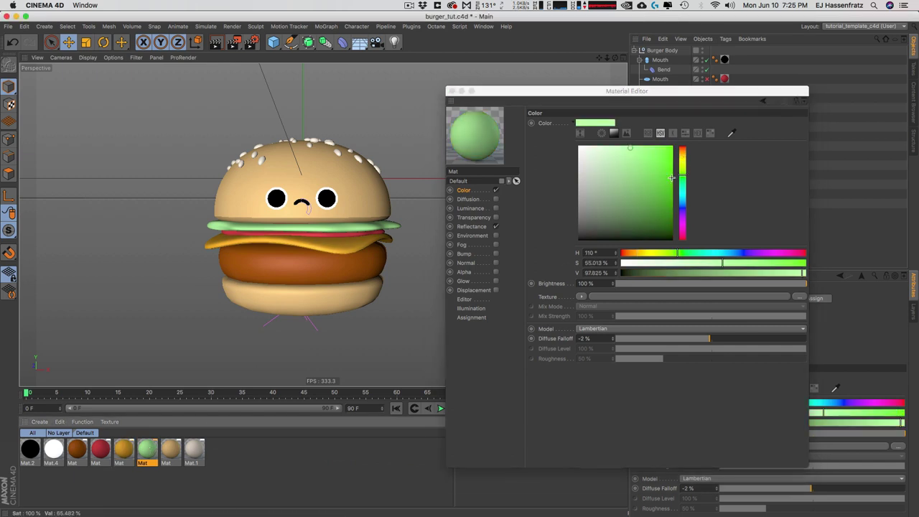
drag(668, 169, 668, 189)
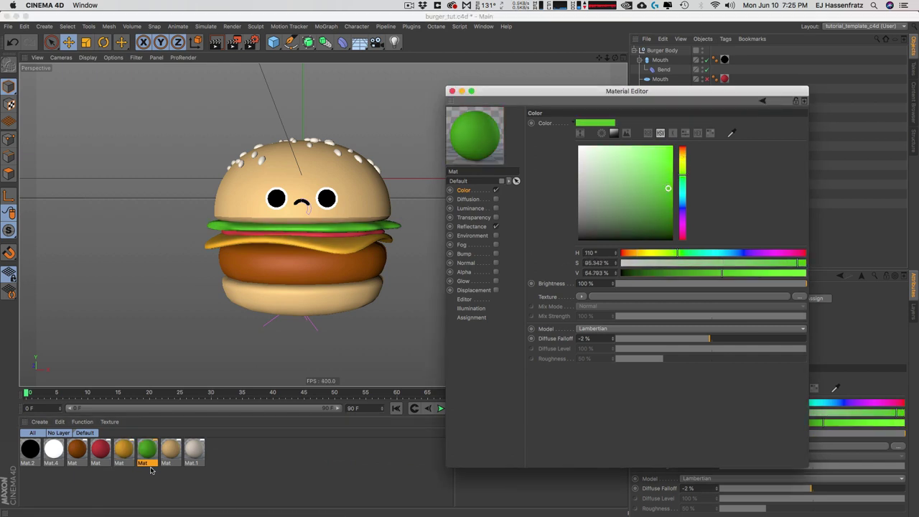
click(124, 449)
click(661, 154)
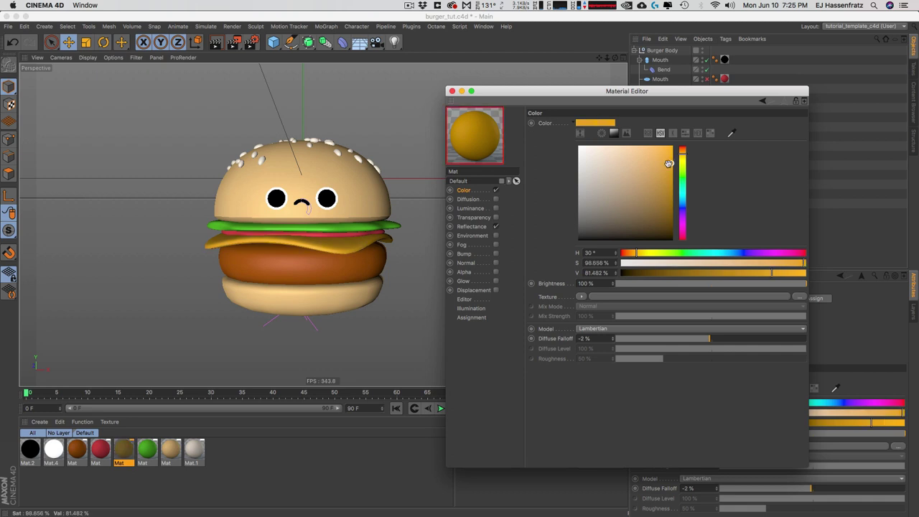
click(684, 156)
drag(685, 157, 682, 152)
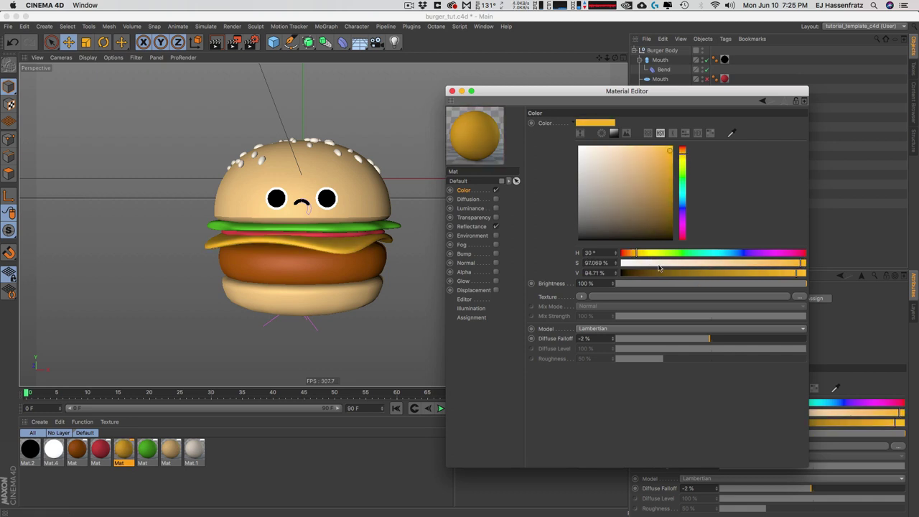
drag(789, 275, 805, 273)
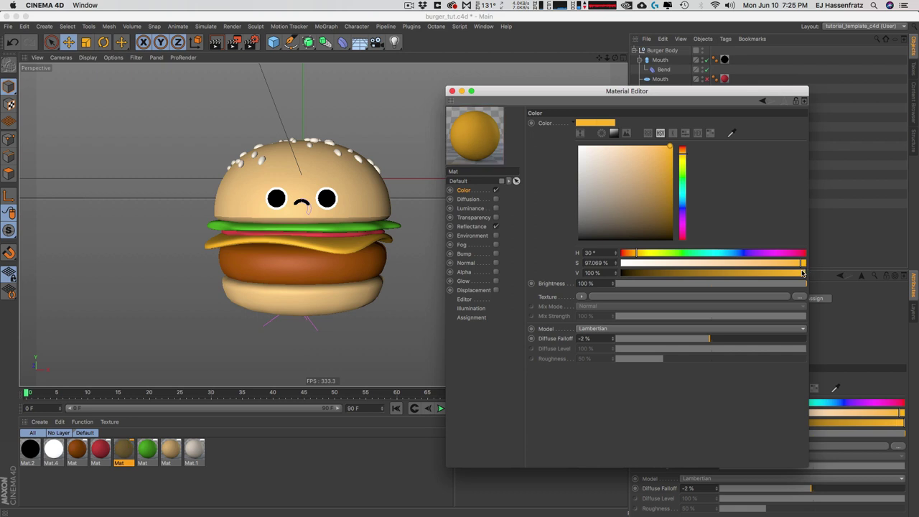
Step: Recolor the bun material to a saturated golden yellow and the sesame seed material to a pale peach with about 49% saturation and 100% value
click(170, 449)
drag(665, 167, 672, 151)
click(191, 450)
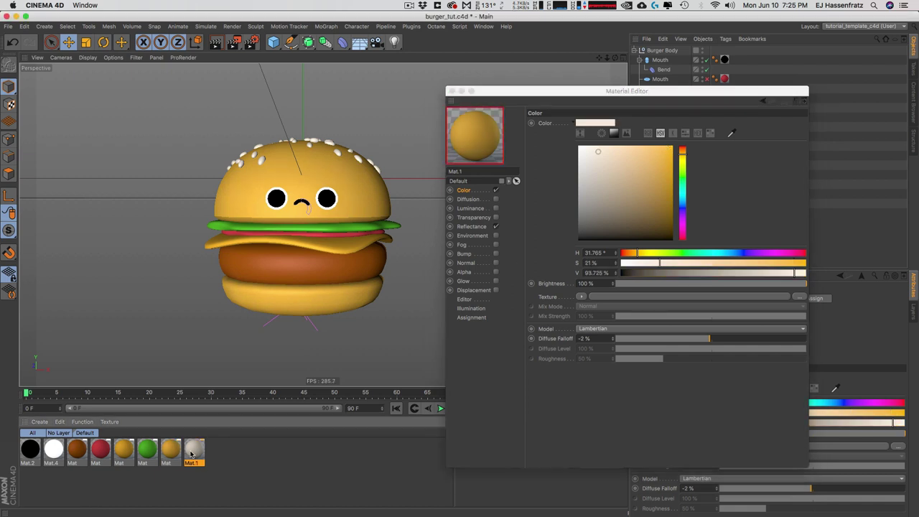
click(616, 145)
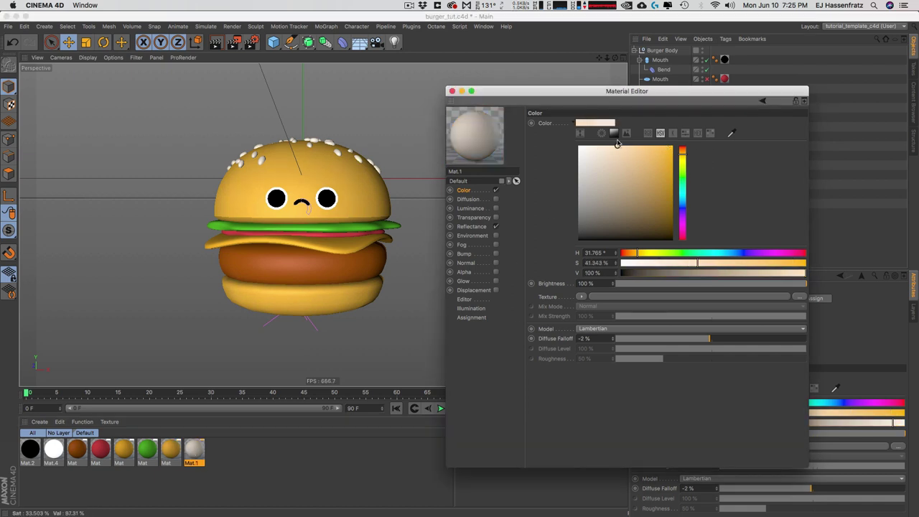
drag(616, 143, 637, 144)
click(639, 145)
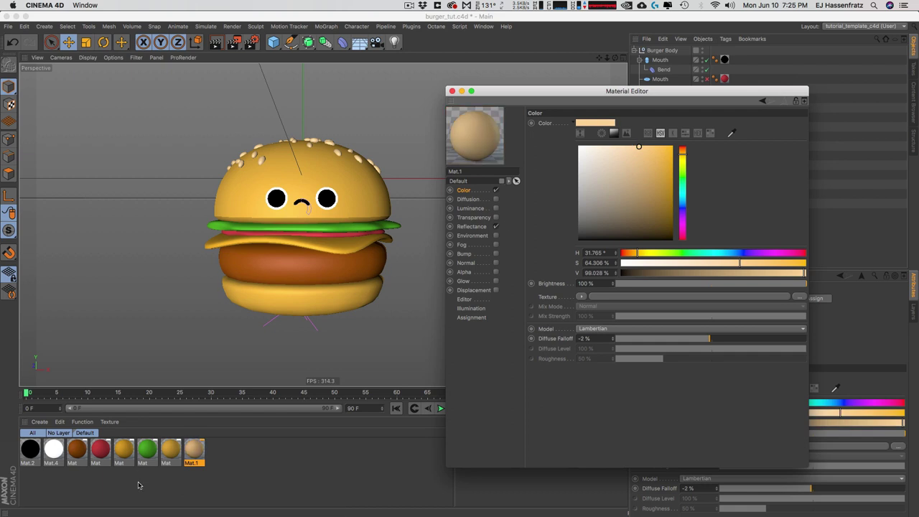
click(164, 457)
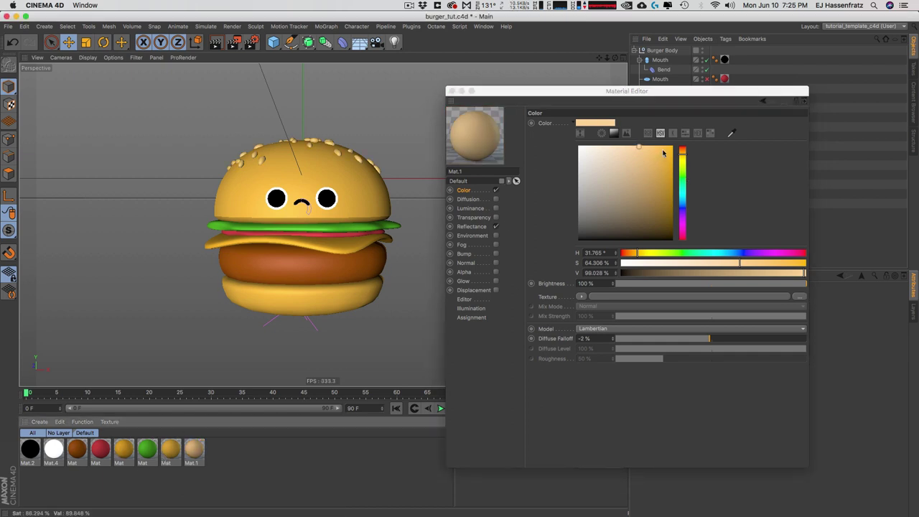
mouse_move(633, 194)
mouse_down()
mouse_move(648, 158)
mouse_move(625, 145)
mouse_up()
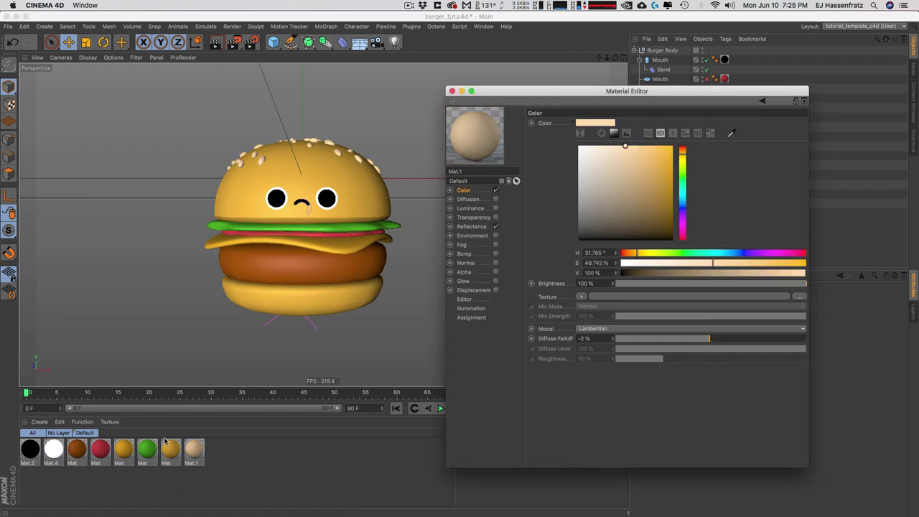
Step: Raise the cheese material's color to 100% saturation, and set the ketchup material's red to 100% saturation and about 84% value
click(123, 450)
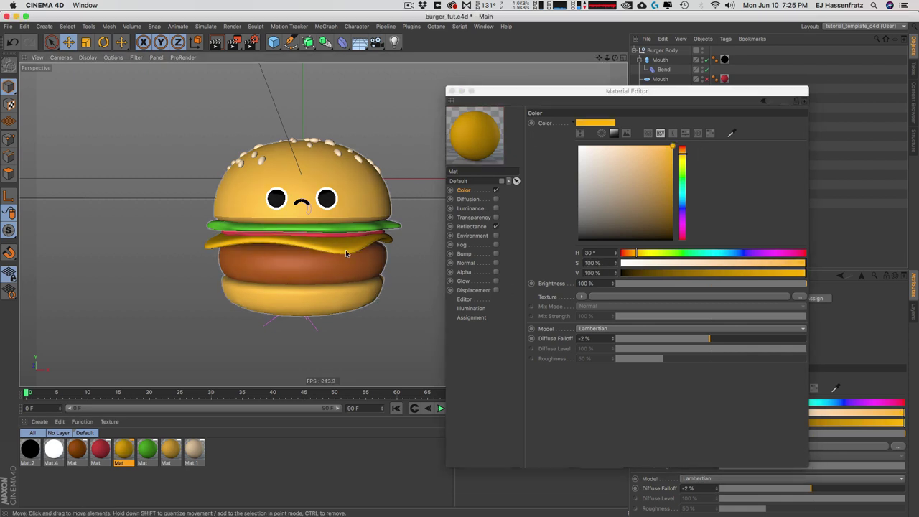
click(100, 450)
click(672, 161)
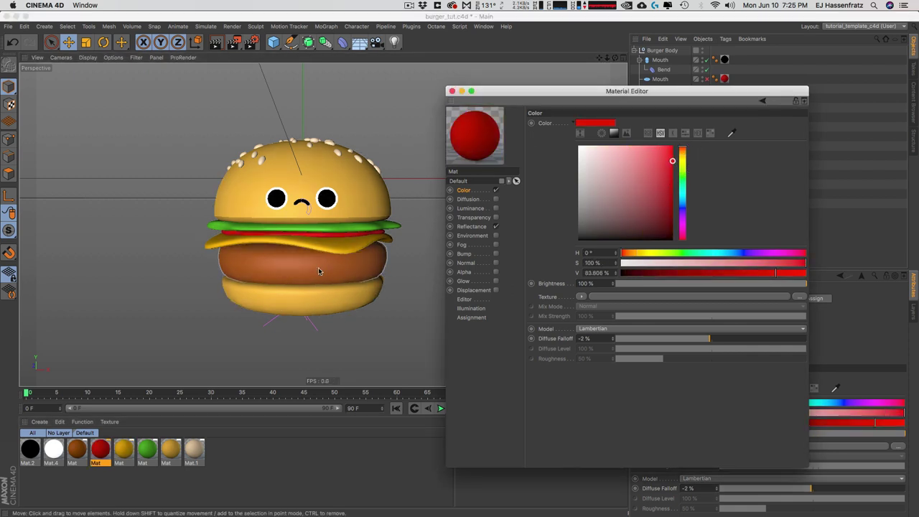
Step: Set the burger patty material's color to a reddish brown with hue about 15°, 98% saturation and 38% value
click(76, 450)
click(660, 203)
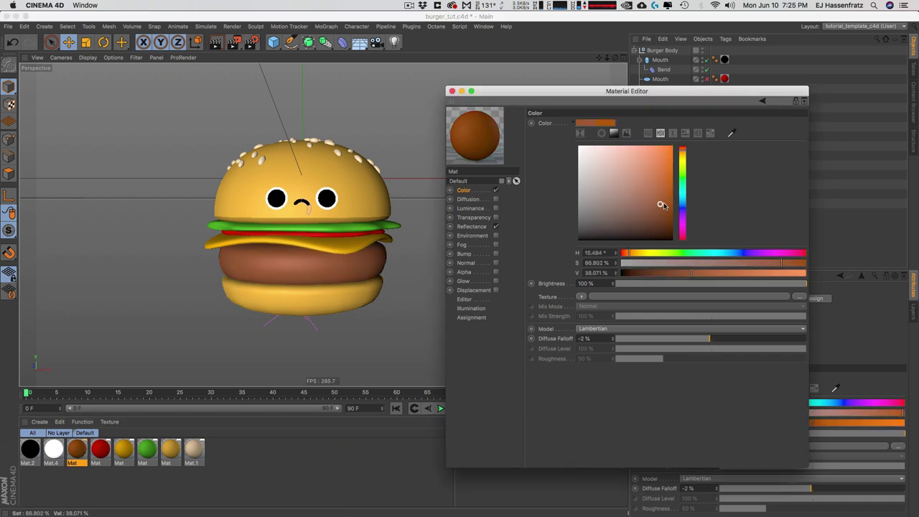
drag(660, 204, 670, 204)
Step: Export the burger scene in glTF format as burger_color to the 3D_TO_FACEBOOK folder, keeping the binary (.glb) export option enabled
click(9, 26)
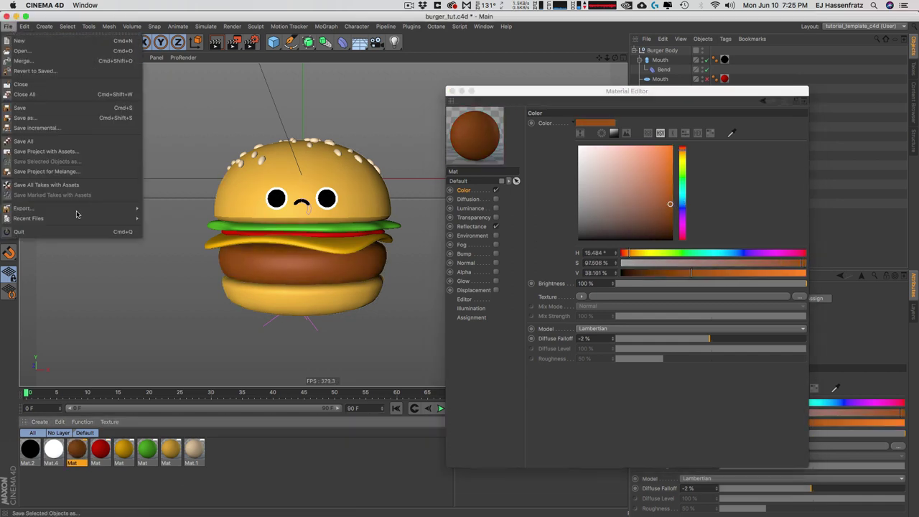
mouse_move(81, 210)
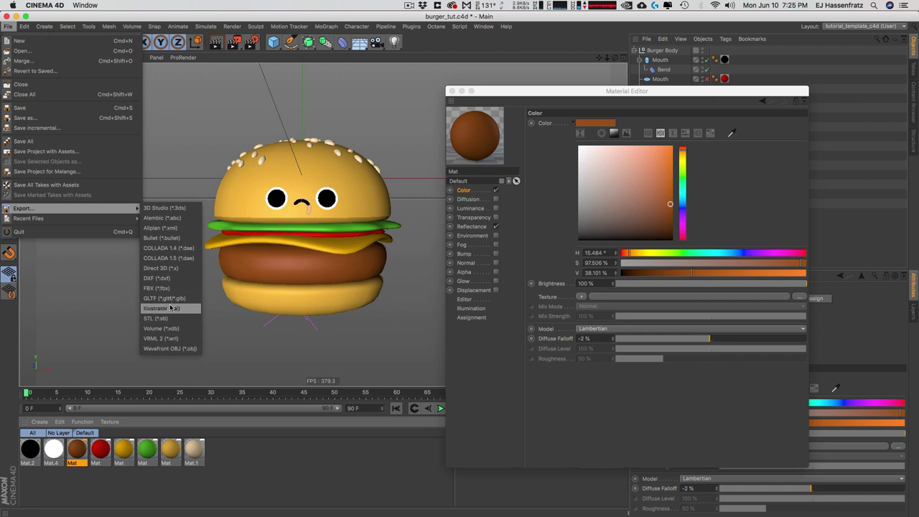
click(163, 298)
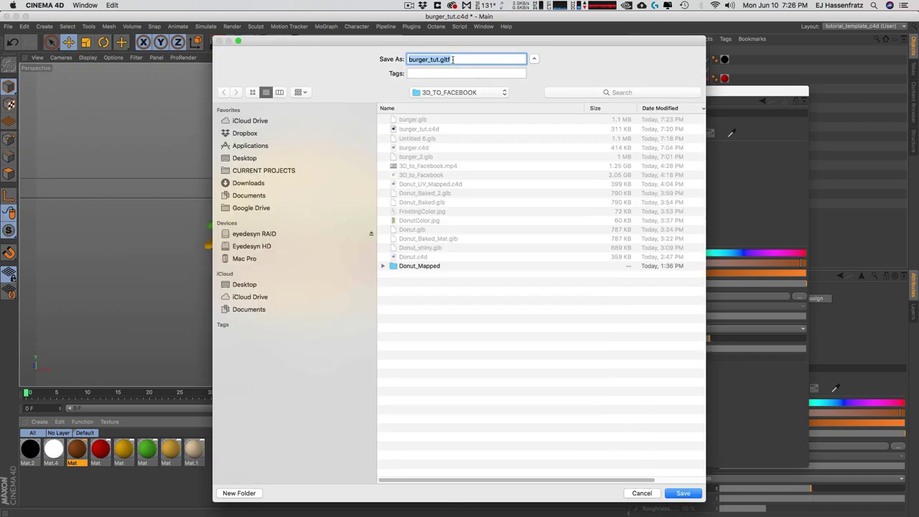
key(Left)
click(440, 59)
key(BackSpace)
key(BackSpace)
key(BackSpace)
text(color)
key(Return)
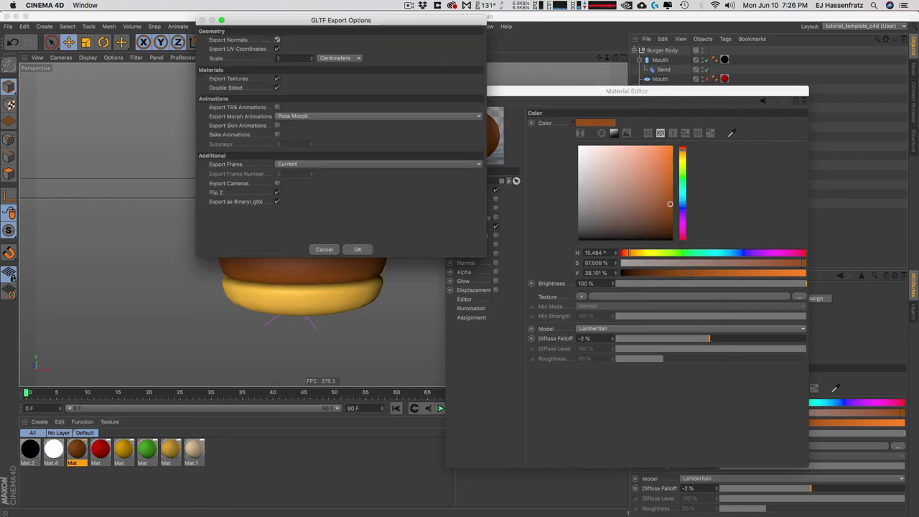
click(357, 252)
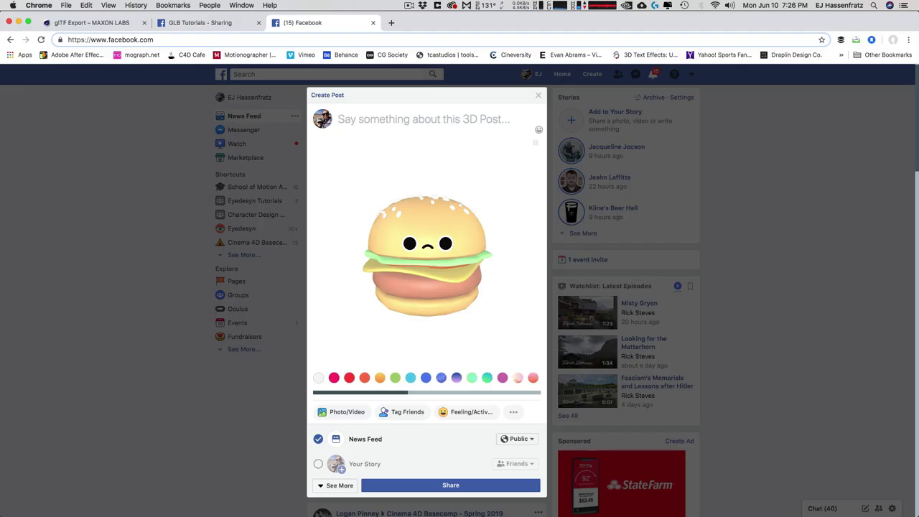
Step: In the Facebook post in Chrome, remove the old burger model and add the newly exported burger_color GLB file
click(535, 143)
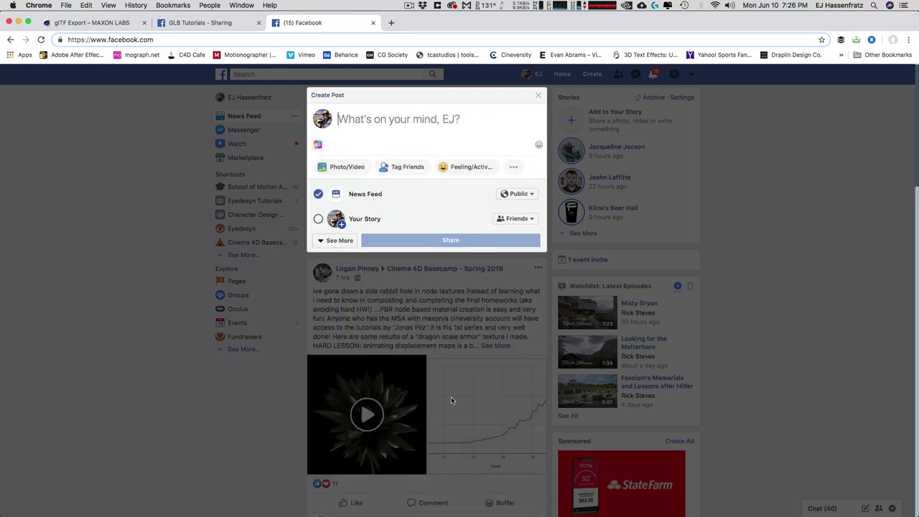
key(super+Tab)
drag(399, 285, 486, 160)
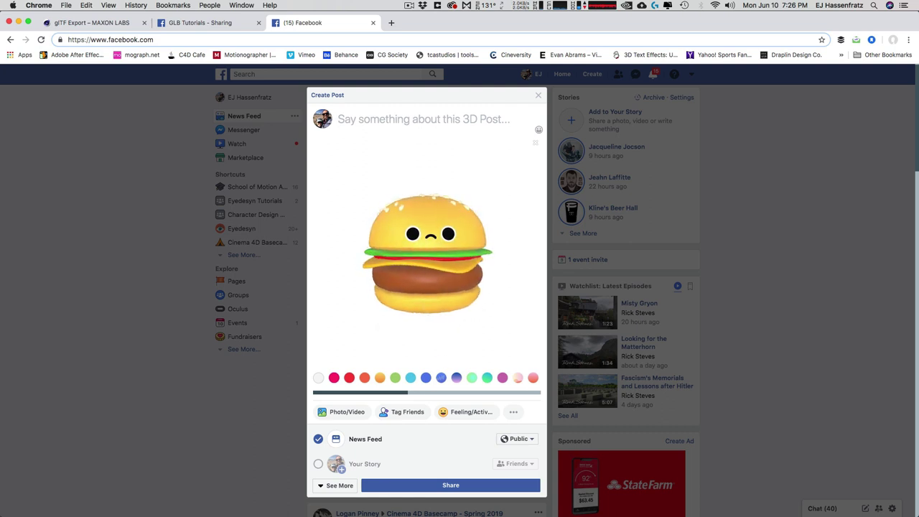
Step: Highlight the GLB file size requirement under General Considerations on Facebook's GLB Tutorials page in Chrome
key(super+Tab)
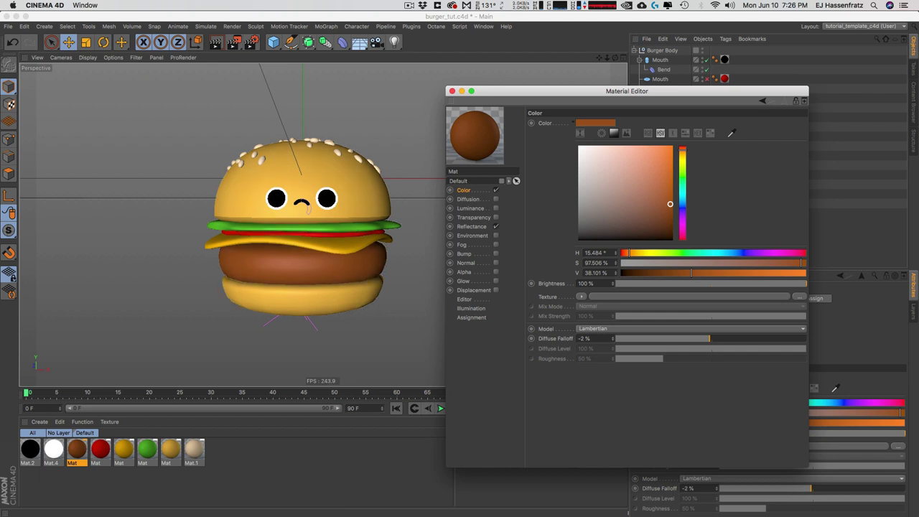
key(super+Tab)
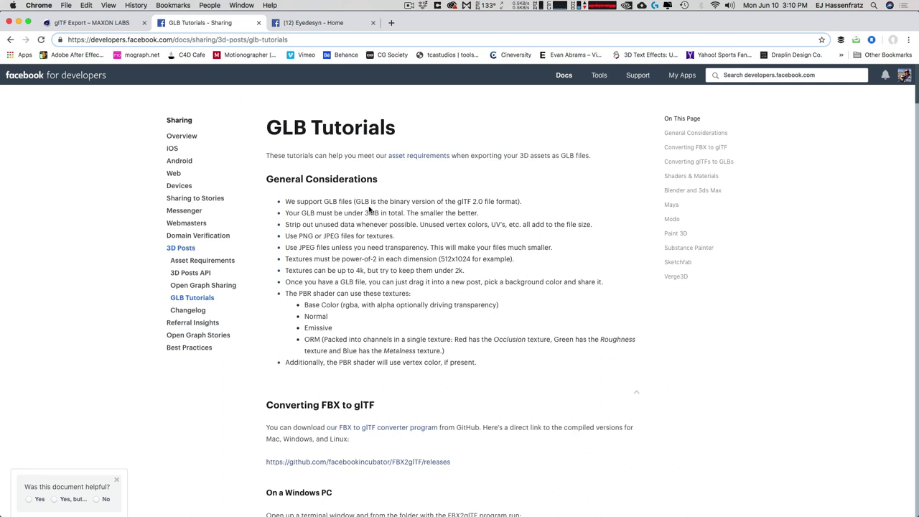
drag(318, 213, 388, 214)
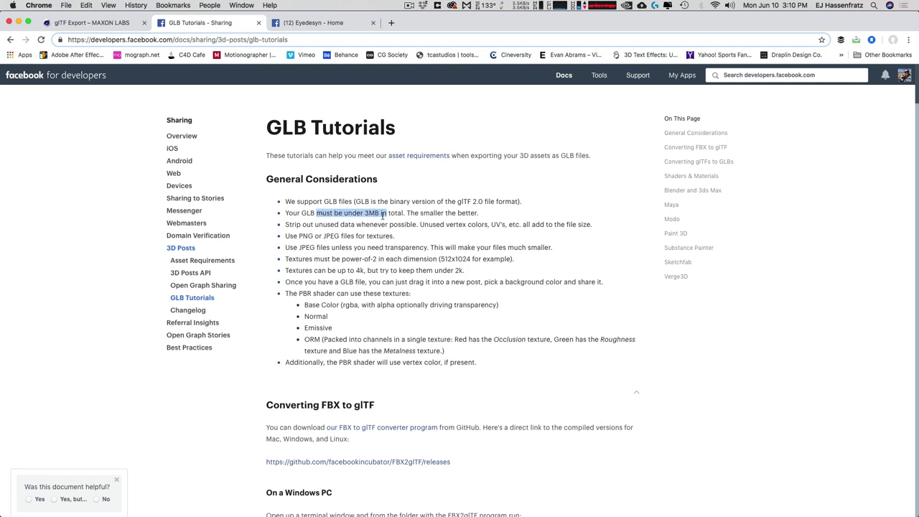
click(350, 221)
drag(286, 212, 480, 214)
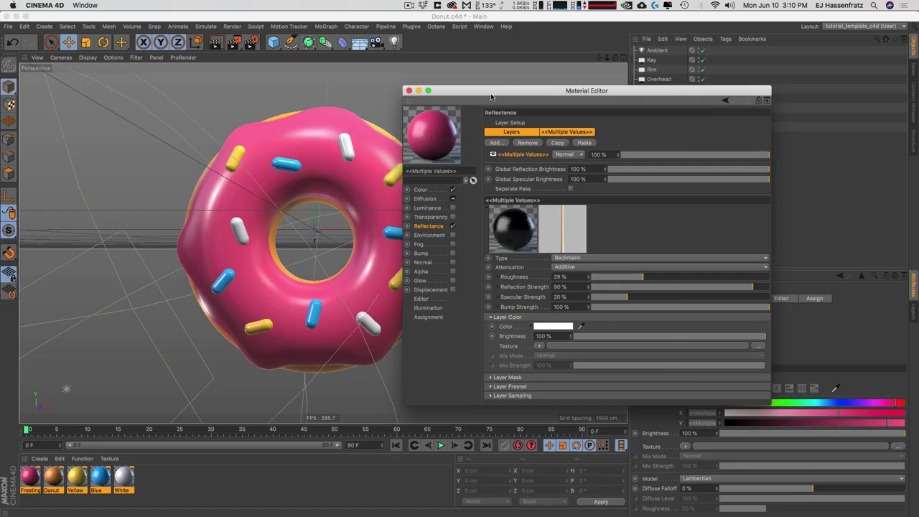
Step: In the Cinema 4D donut scene, close the Material Editor and set Frosting SDS's Subdivision Editor and Subdivision Renderer to 4
click(410, 91)
click(686, 110)
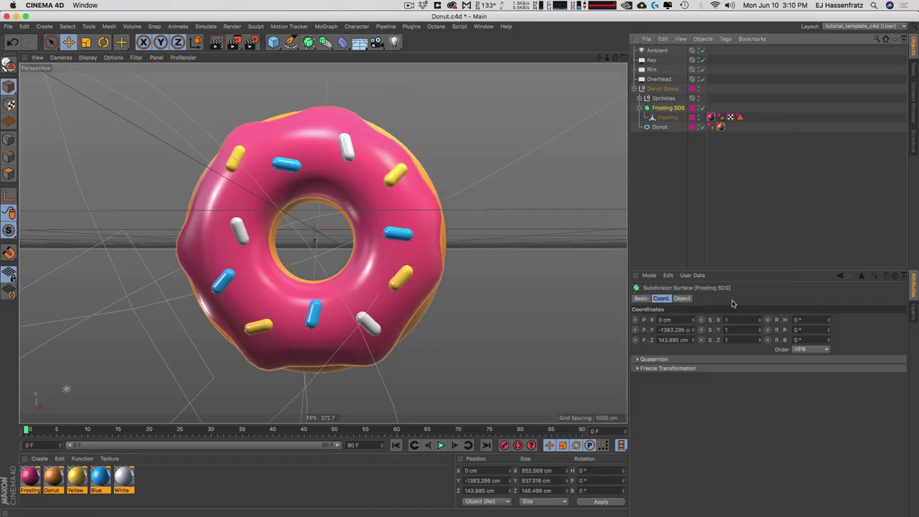
click(682, 298)
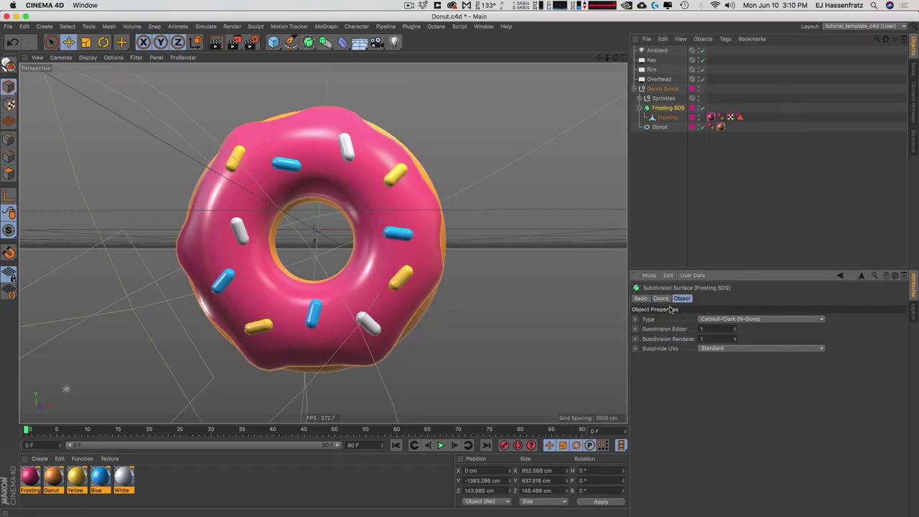
double_click(702, 329)
text(4)
key(Tab)
text(4)
key(Return)
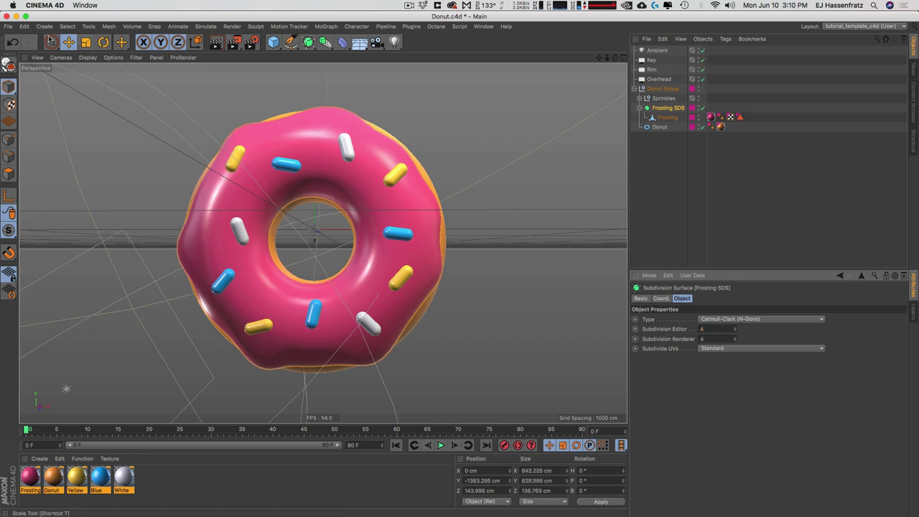
Step: Export the donut scene in glTF format as Donut_SDS to the 3D_TO_FACEBOOK folder
click(7, 26)
mouse_move(65, 210)
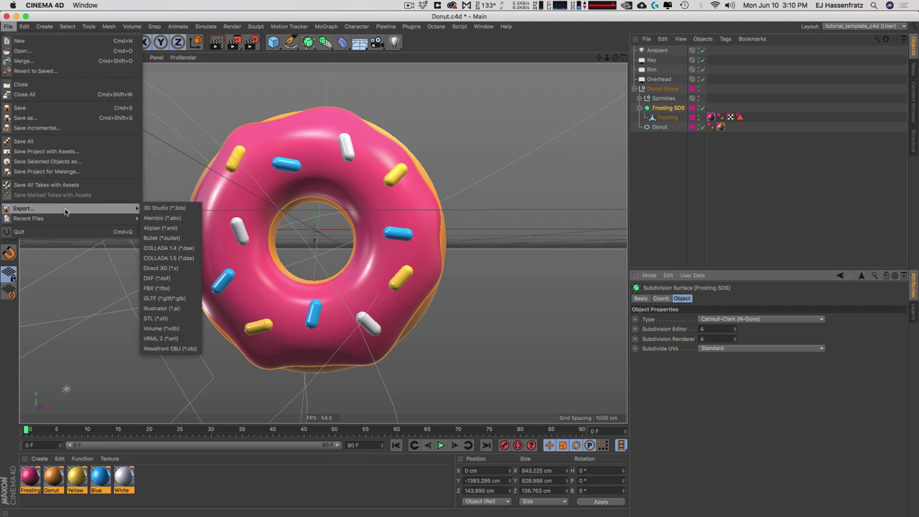
click(166, 298)
click(423, 62)
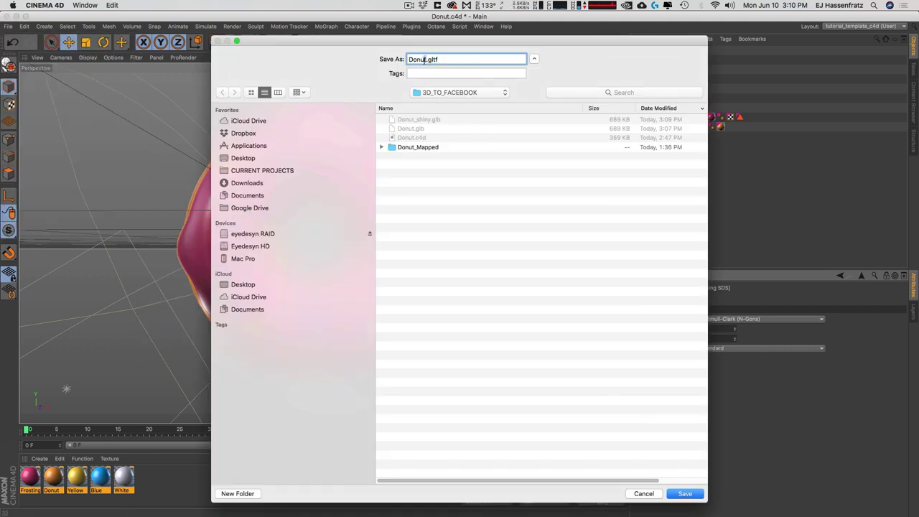
text(_SDS)
key(Return)
click(444, 245)
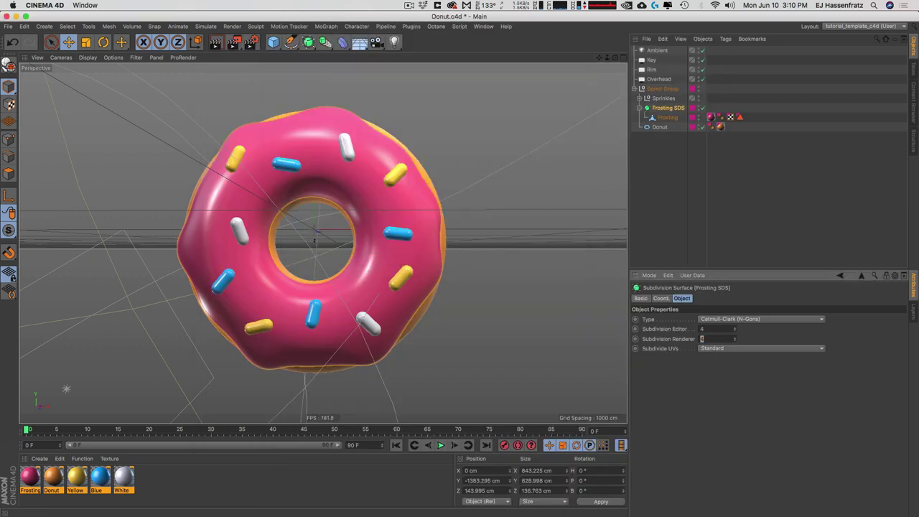
Step: Check Donut_SDS.glb's file size in the 3D_TO_FACEBOOK folder in Finder, and return to Frosting SDS in Cinema 4D
key(super+Tab)
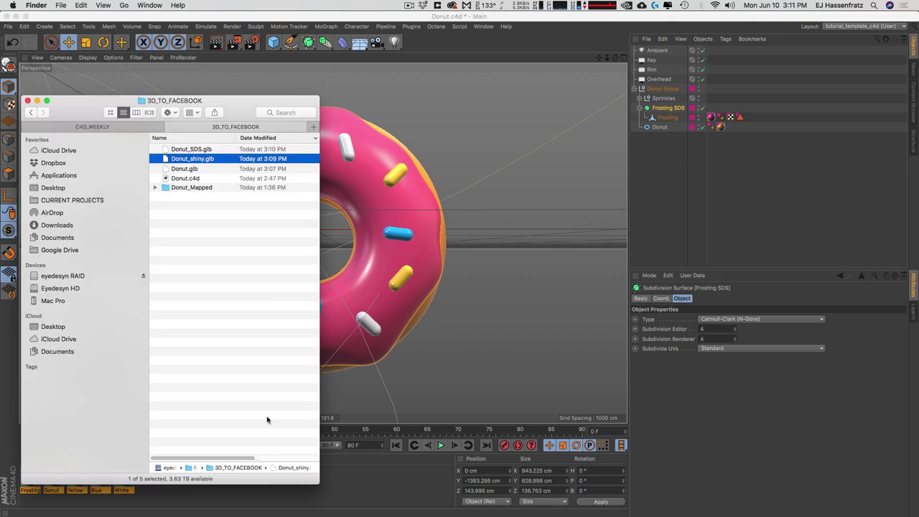
drag(328, 494, 492, 447)
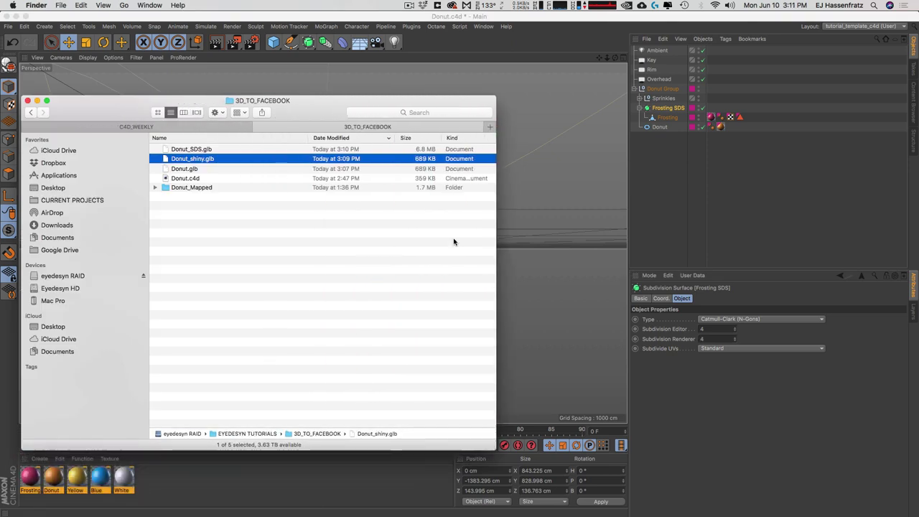
click(242, 149)
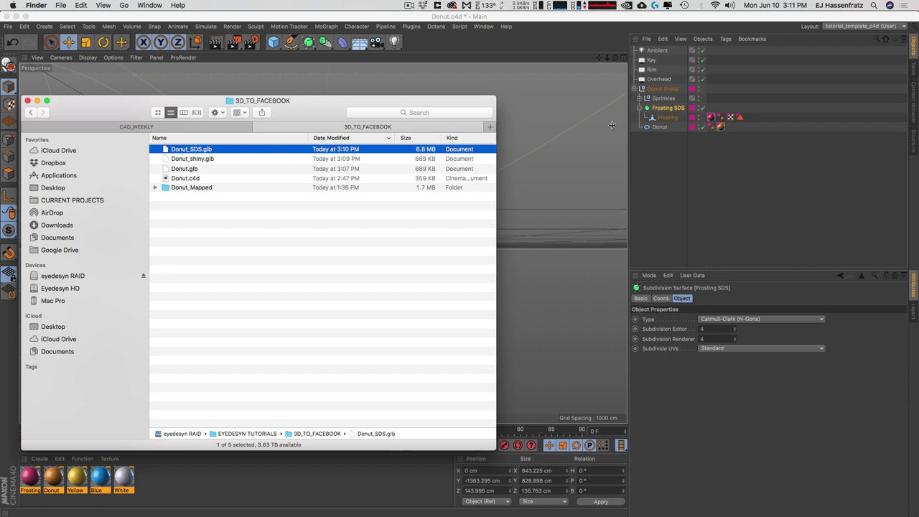
click(675, 117)
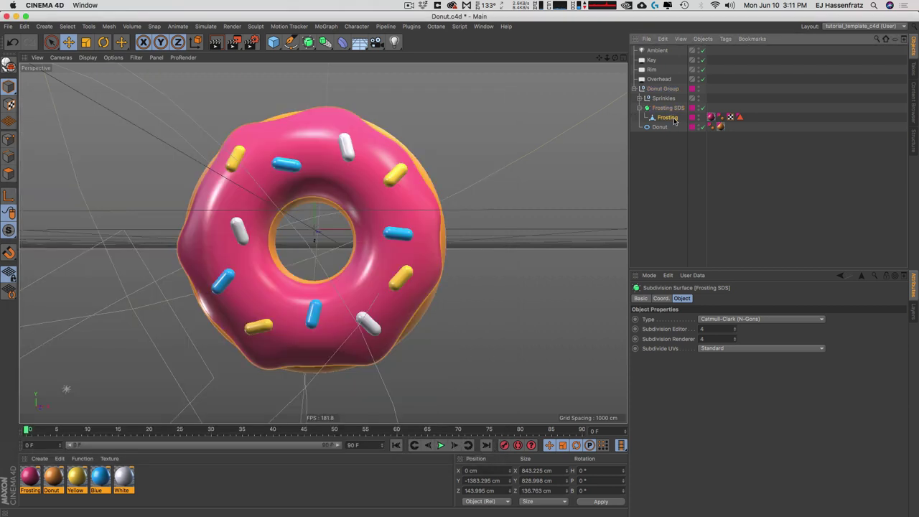
click(673, 118)
click(668, 108)
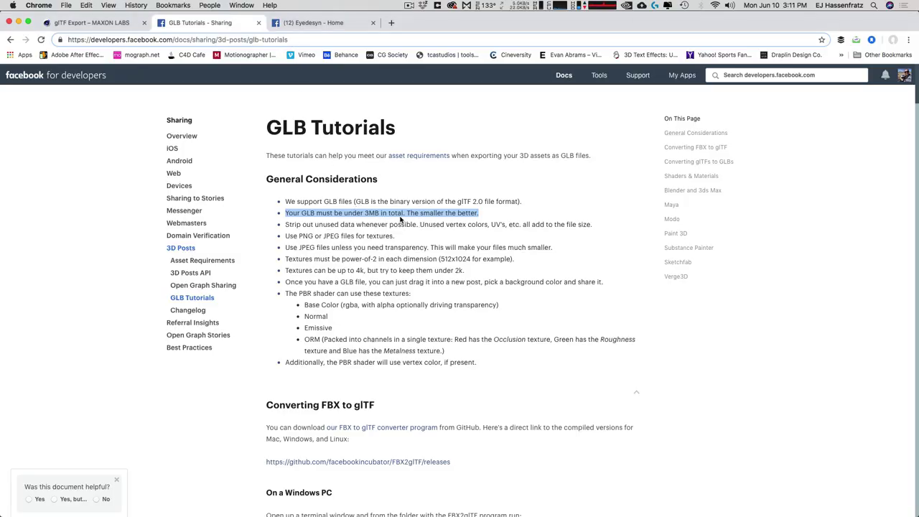
Step: Review the file size and texture resolution guidelines under General Considerations on Facebook's GLB Tutorials page in Chrome
click(506, 216)
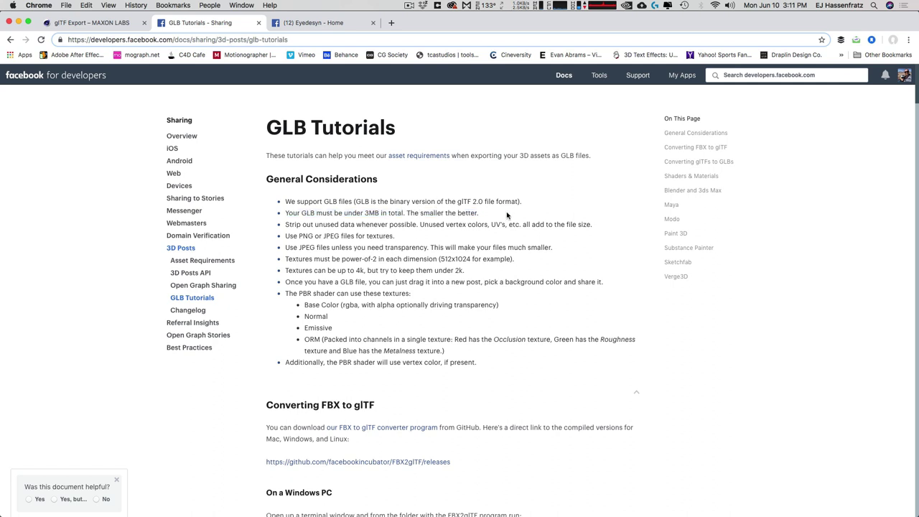
drag(331, 267, 487, 272)
click(482, 268)
Step: In Cinema 4D, set Frosting SDS's Subdivision Editor and Subdivision Renderer to 1
key(super+Tab)
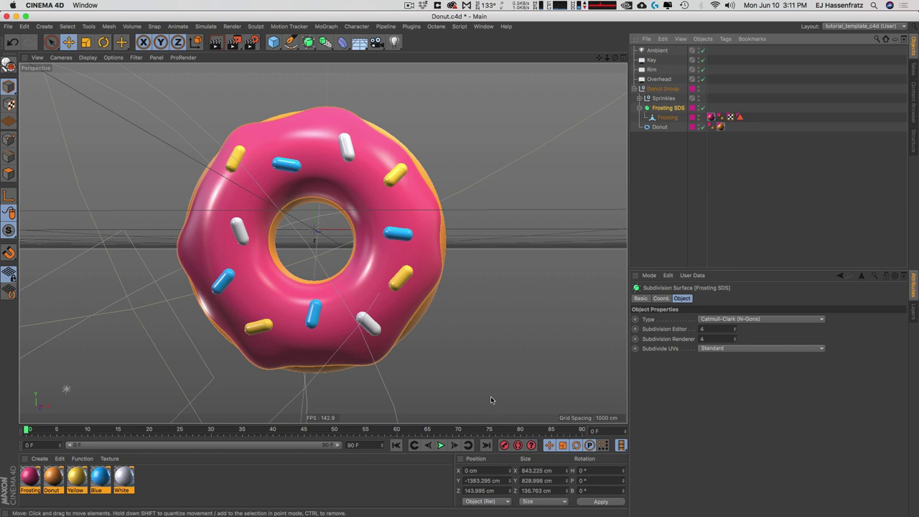
double_click(711, 329)
text(2)
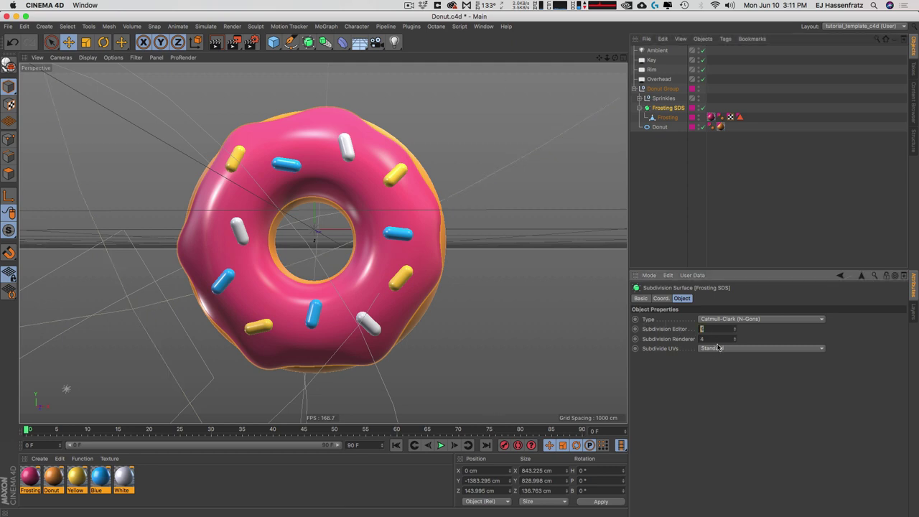
key(Tab)
text(1)
key(Return)
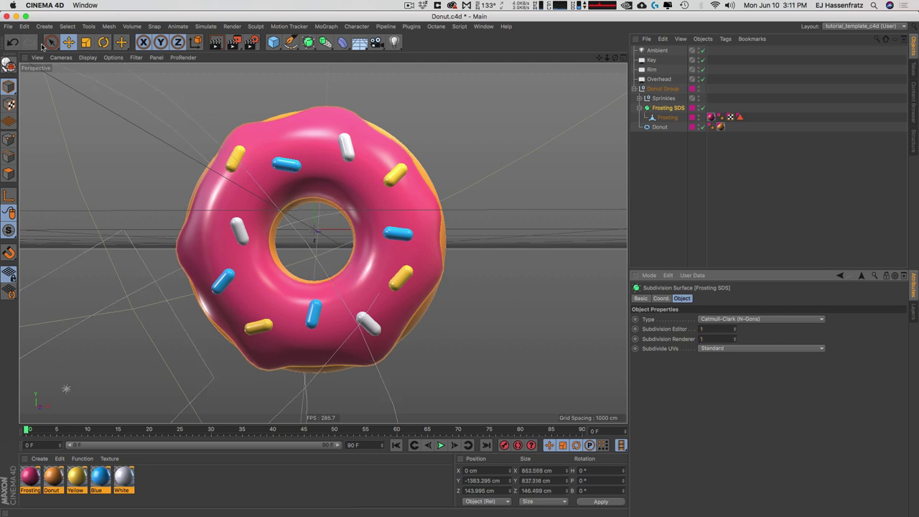
click(10, 27)
mouse_move(62, 209)
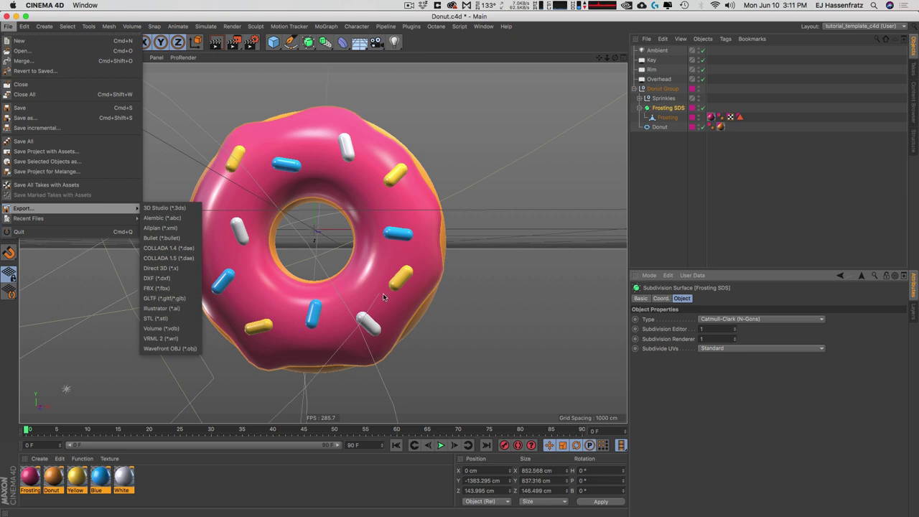
click(342, 302)
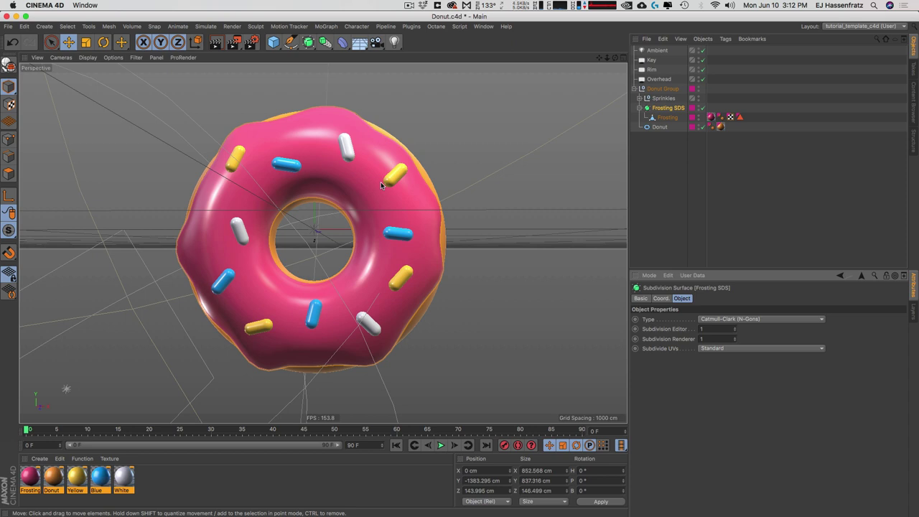
Step: Open all the donut materials in the Material Editor and review their shared Reflectance settings
double_click(30, 488)
drag(30, 491, 29, 492)
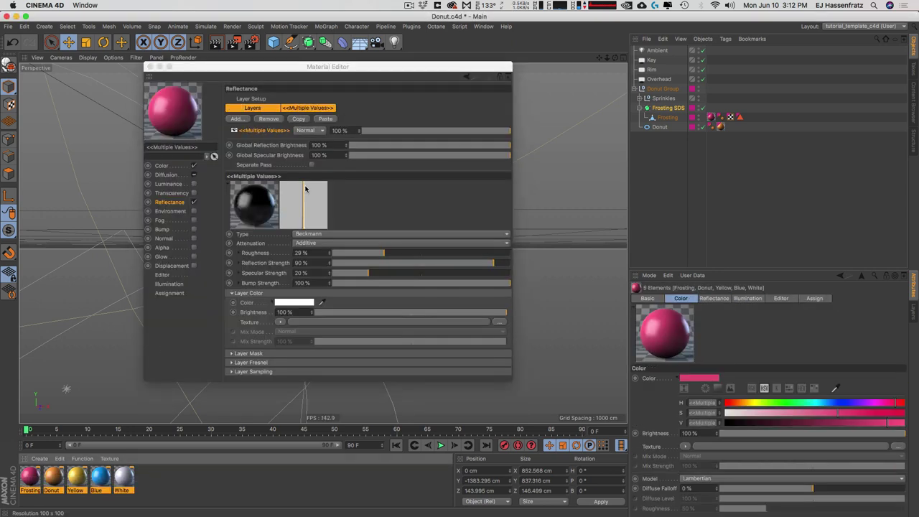
drag(379, 74, 428, 92)
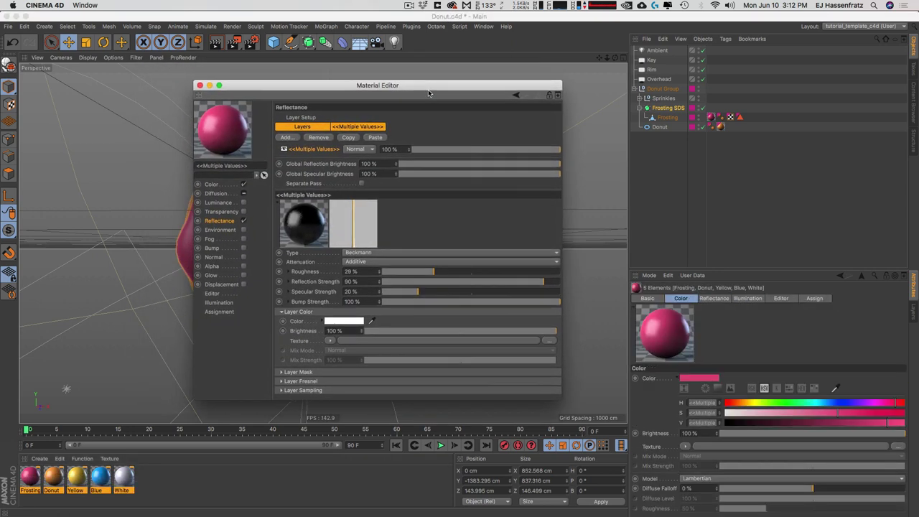
drag(472, 282, 507, 275)
drag(444, 282, 436, 284)
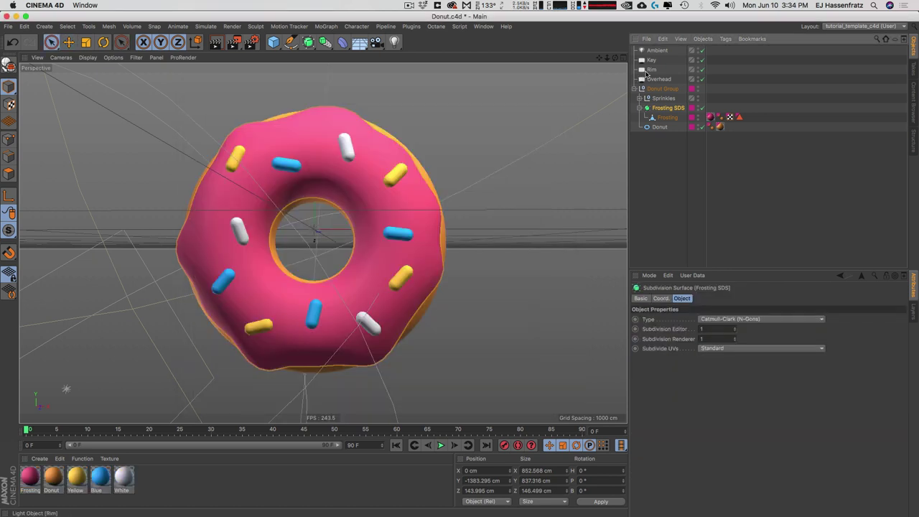
Step: Add a Bake Texture tag to the Donut torus
click(659, 127)
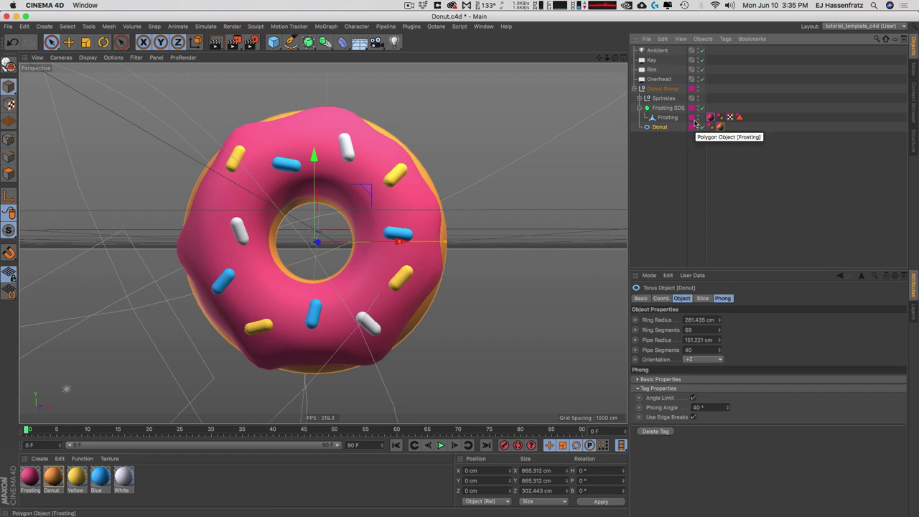
click(701, 39)
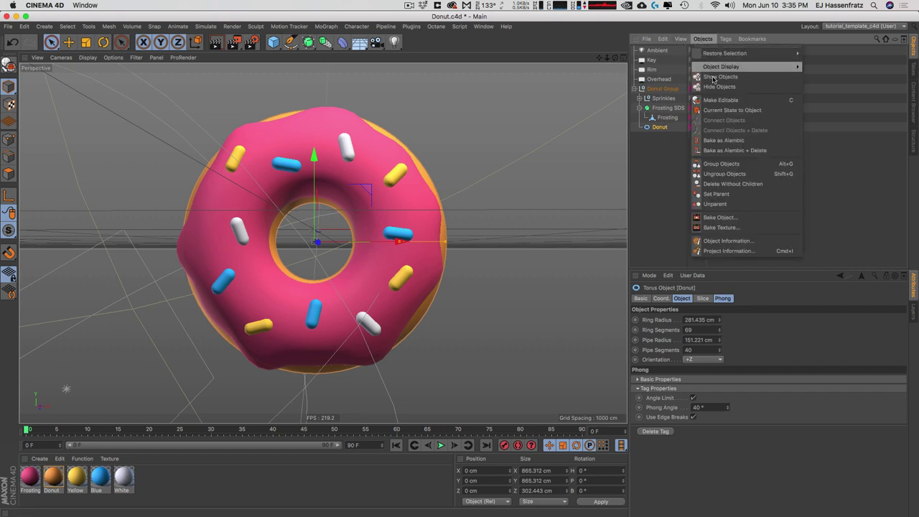
click(730, 229)
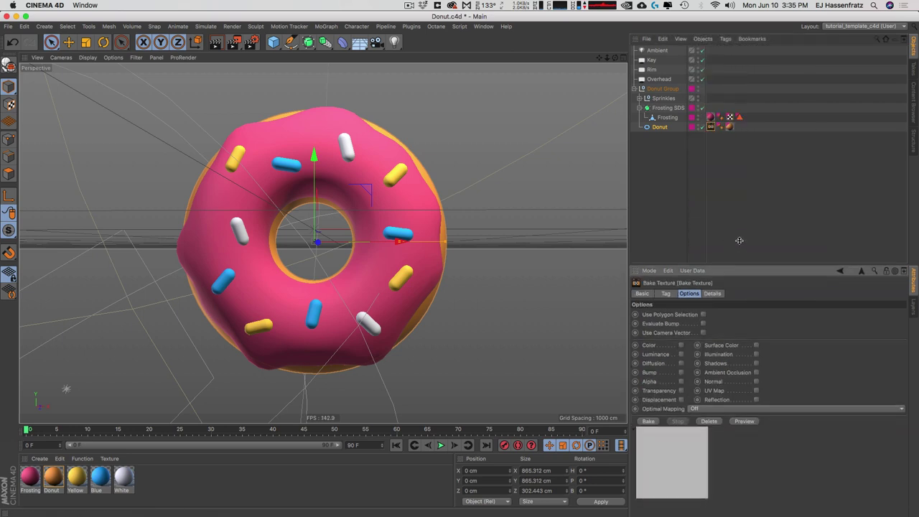
Step: Enable Color baking in the Donut's Bake Texture options, including Illumination, Shadows and Diffusion
click(681, 289)
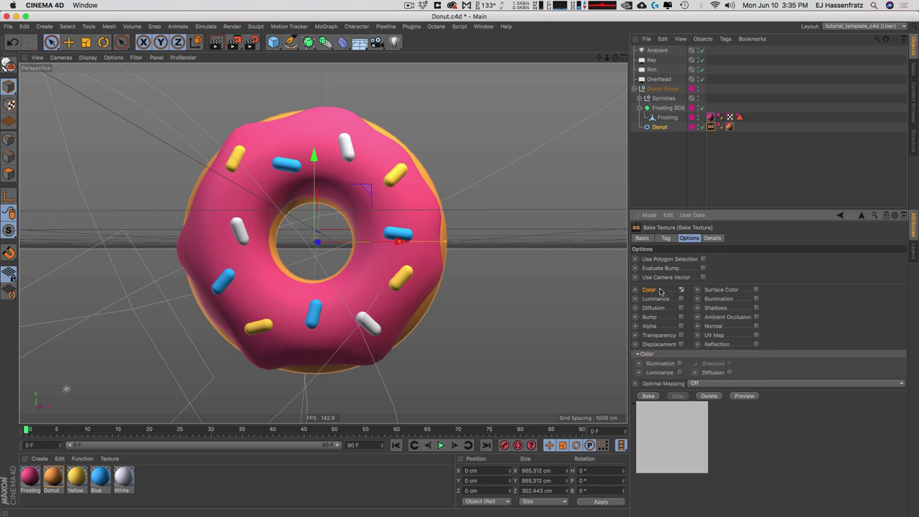
click(681, 290)
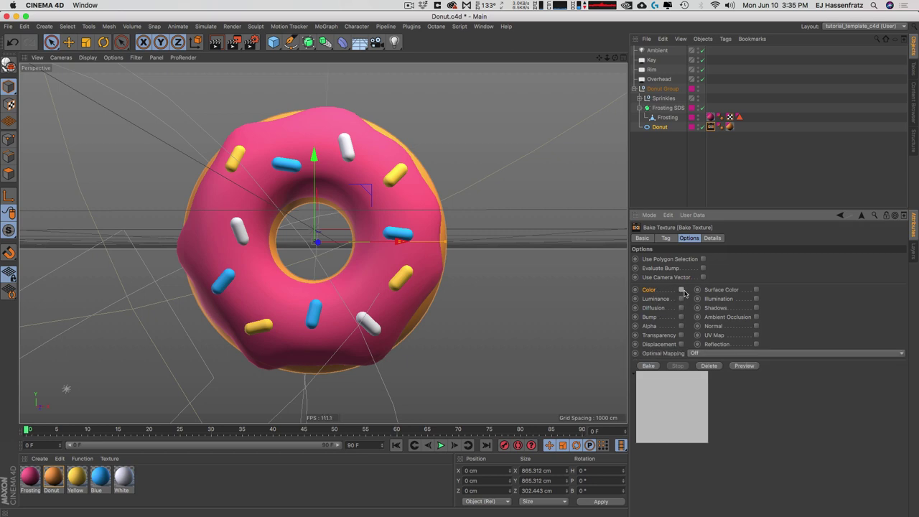
click(680, 290)
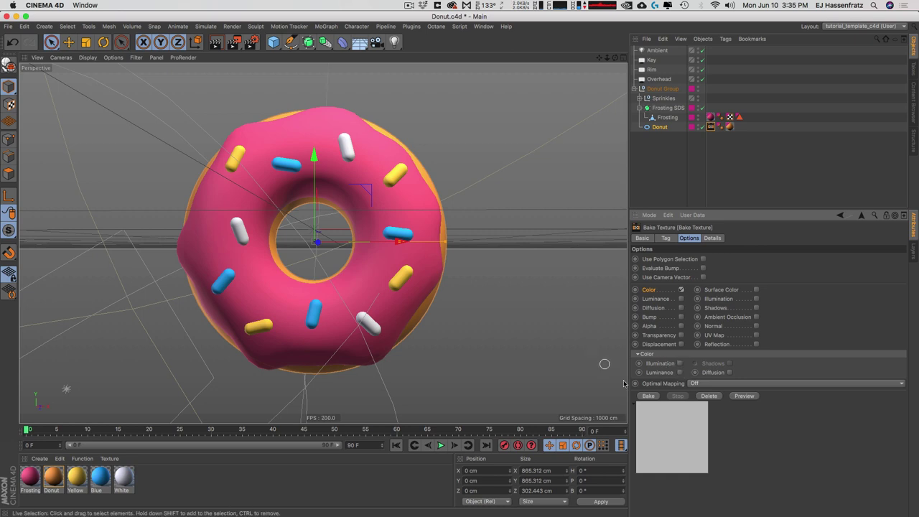
click(680, 364)
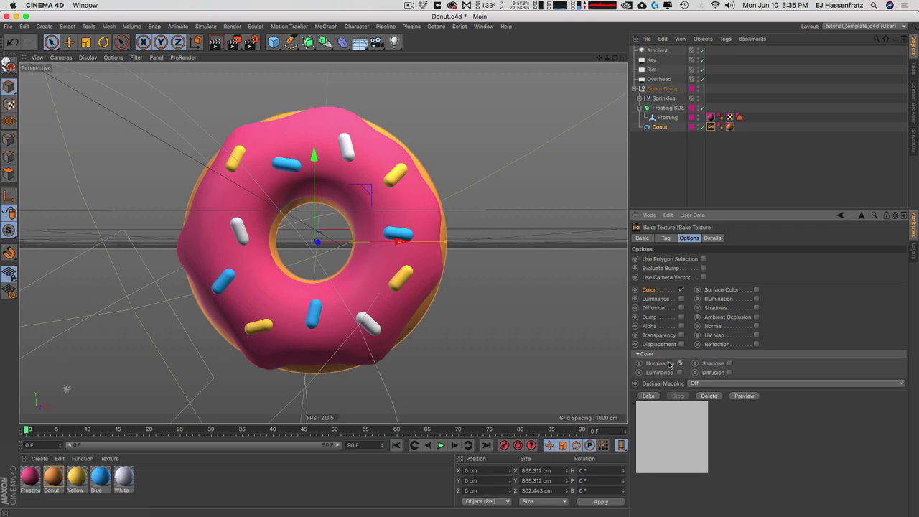
click(730, 364)
click(718, 373)
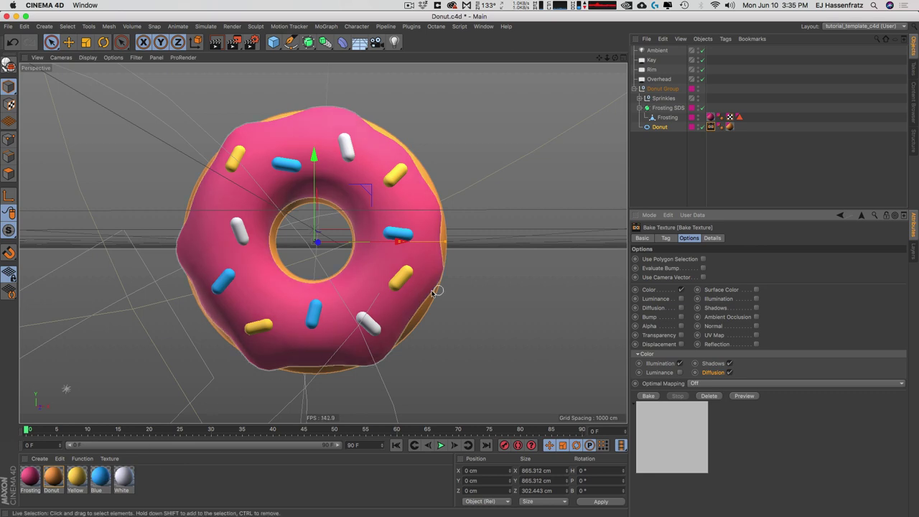
Step: Open the Donut material's Diffusion channel and load the Ambient Occlusion effect as its texture
double_click(52, 476)
drag(251, 66, 392, 99)
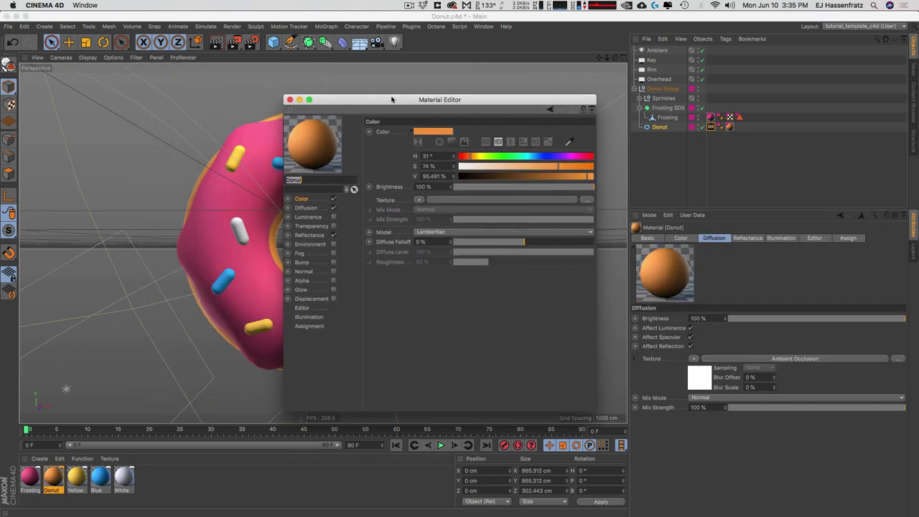
click(309, 208)
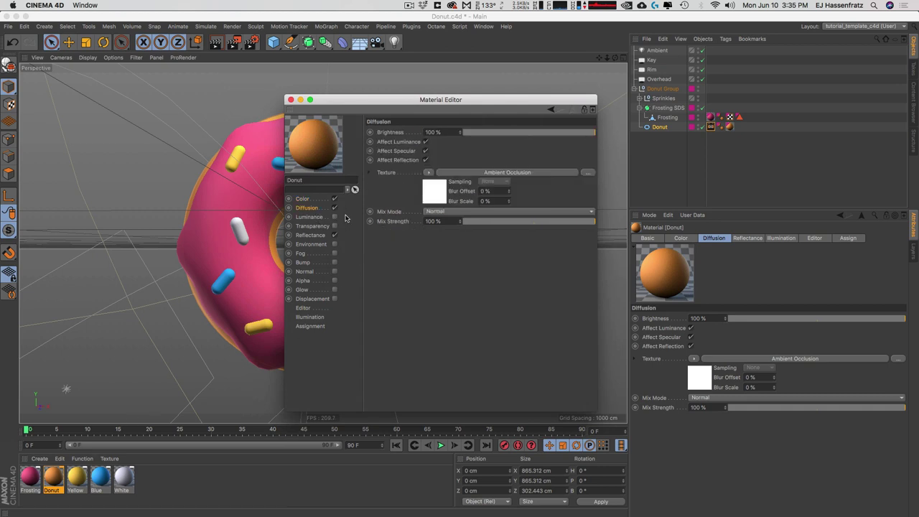
click(428, 172)
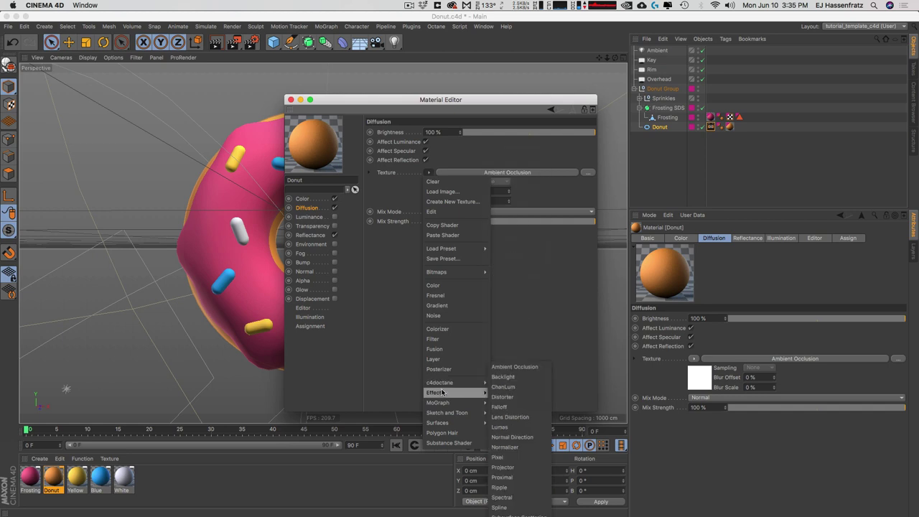
mouse_move(435, 392)
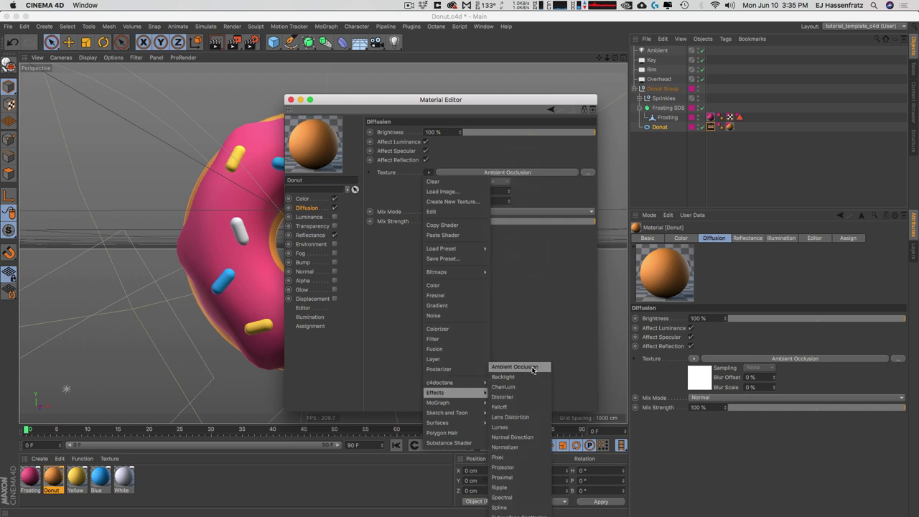
click(533, 367)
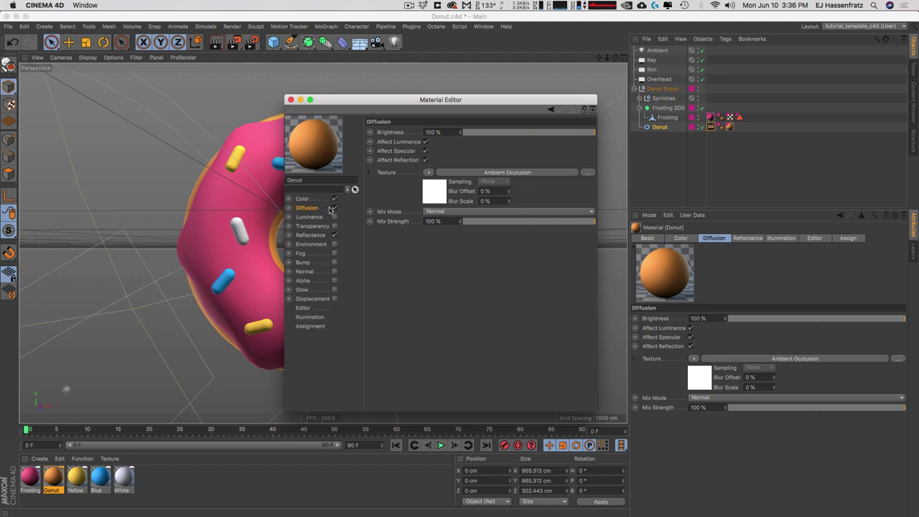
Step: Look through the effects available in the Render Settings, and close them without adding one
click(251, 41)
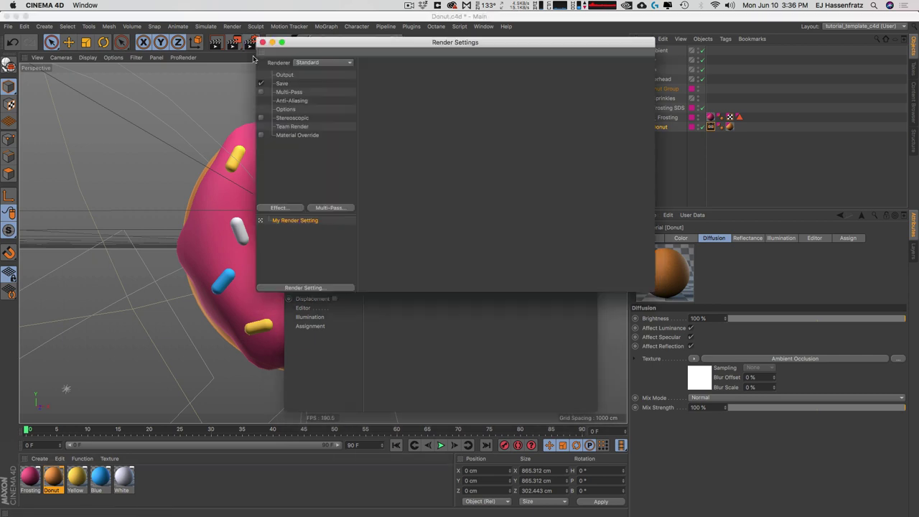
click(282, 211)
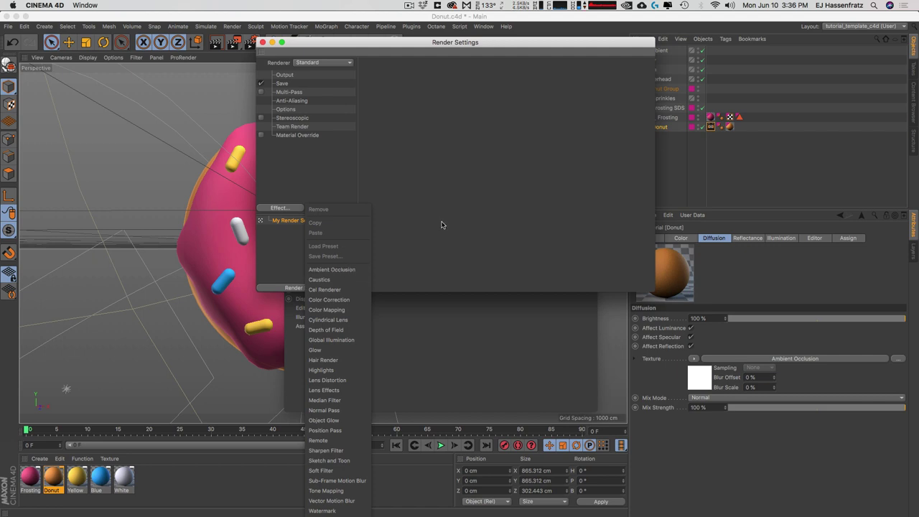
click(401, 147)
click(262, 43)
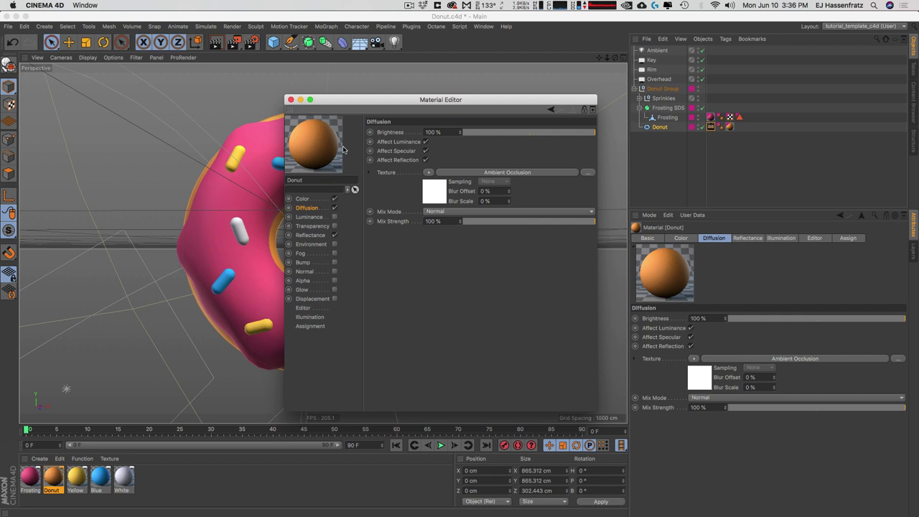
Step: Preview the Donut's texture bake and check the Bake Texture tag's output file settings and save location
click(711, 126)
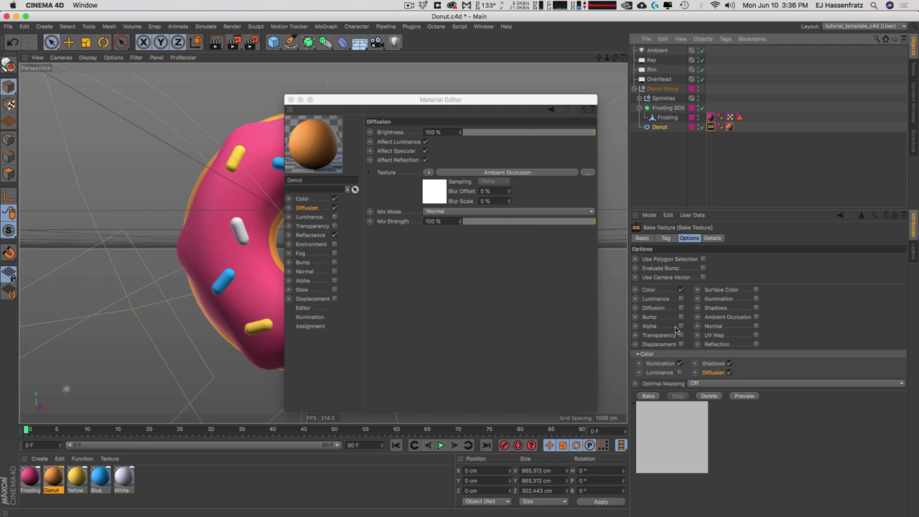
click(744, 396)
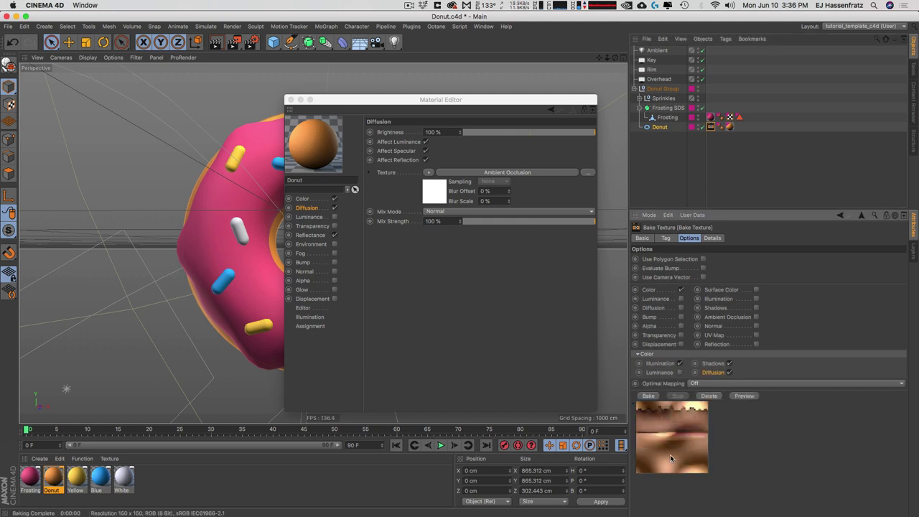
click(666, 239)
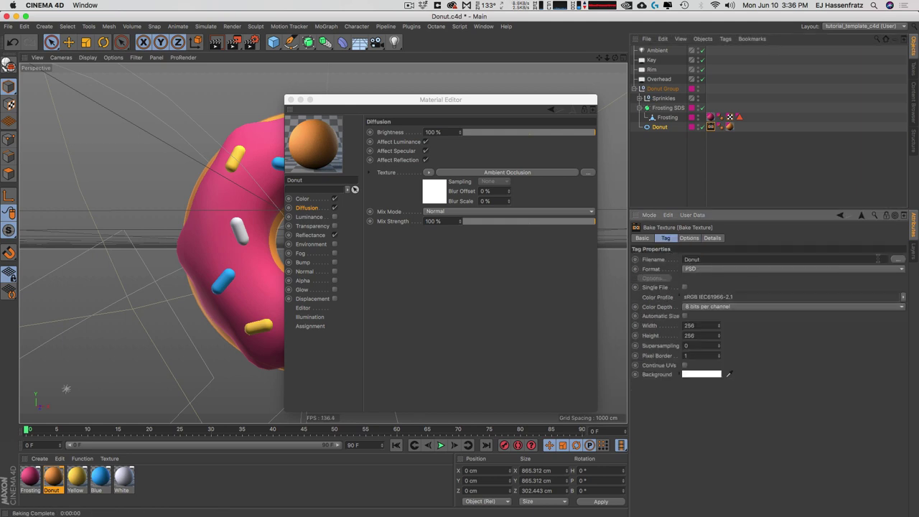
click(898, 259)
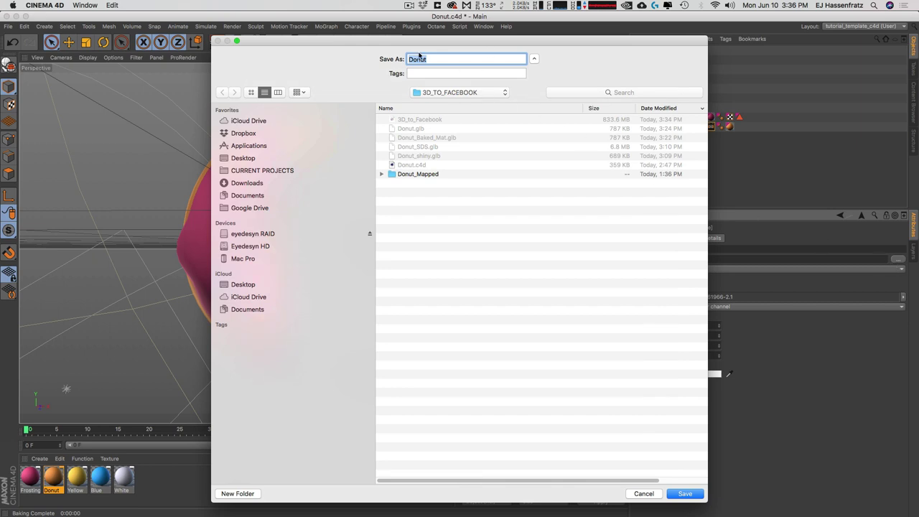
click(644, 494)
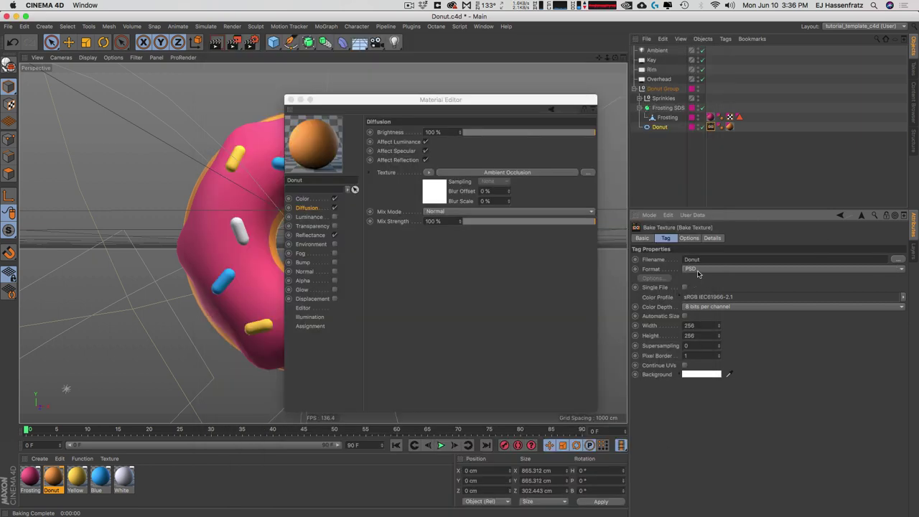
Step: Set the output format of the Donut's Bake Texture tag to JPG
click(703, 270)
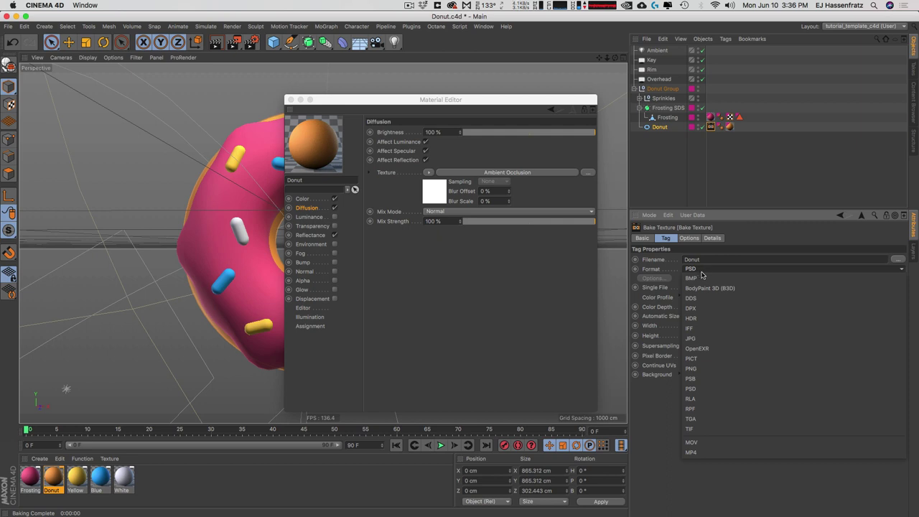
click(768, 343)
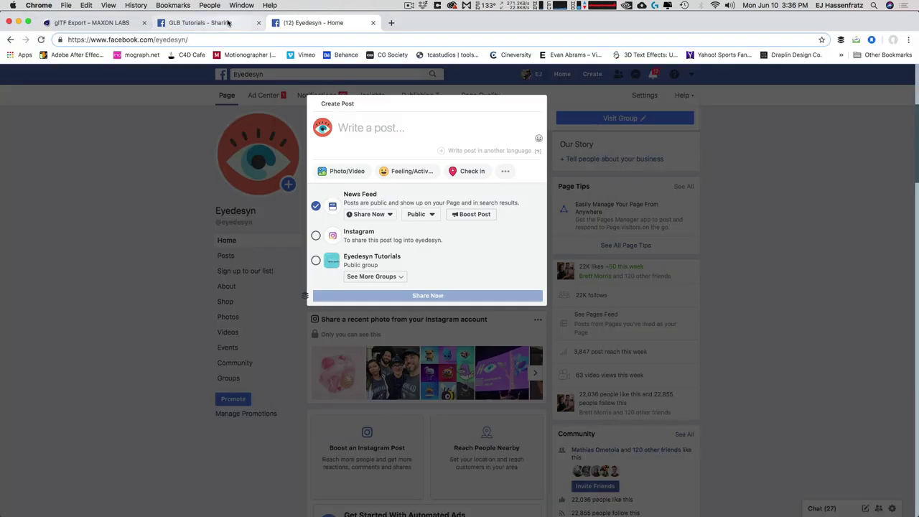
Step: Check the texture dimension and maximum size guidelines on Facebook's GLB Tutorials page in Chrome
key(ctrl+shift+Tab)
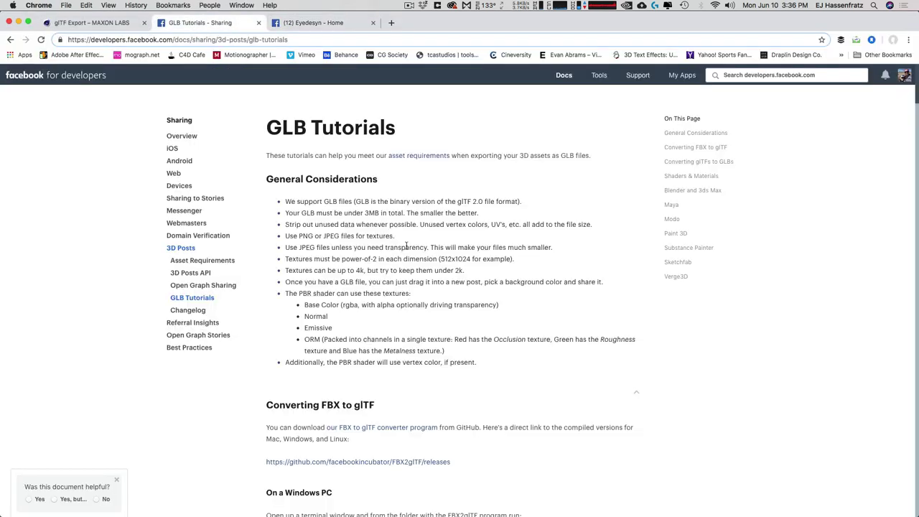
drag(288, 259, 522, 262)
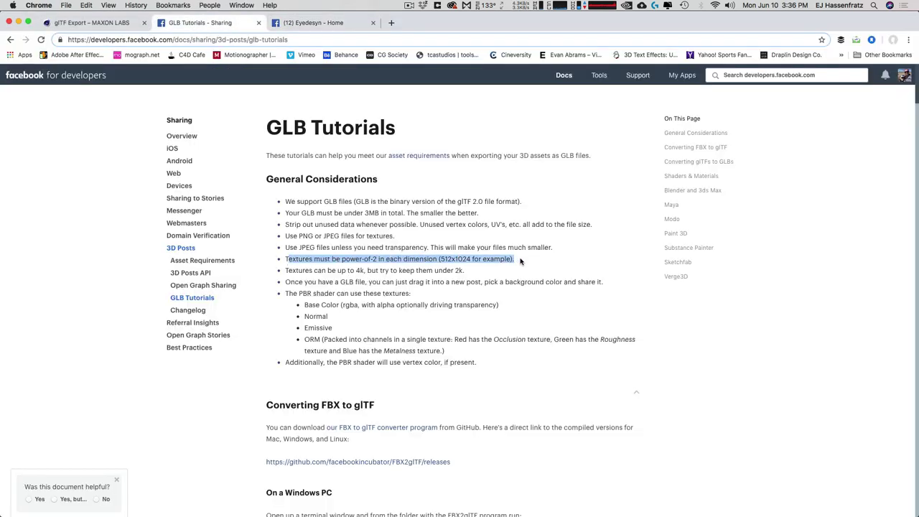
click(448, 259)
drag(439, 258, 475, 260)
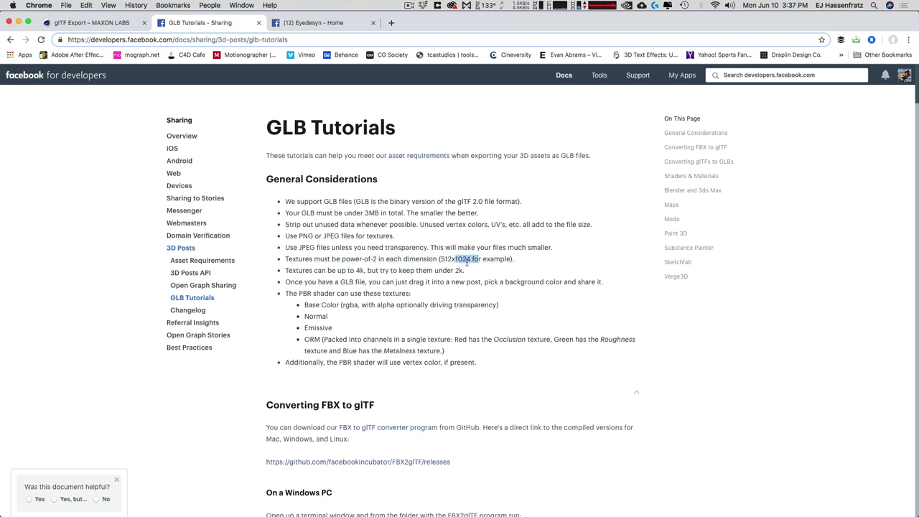
drag(285, 270, 453, 271)
click(359, 270)
drag(440, 258, 469, 258)
Step: Return to Cinema 4D and set the Donut's bake size to 512 by 1024 with a Linear color profile
key(super+Tab)
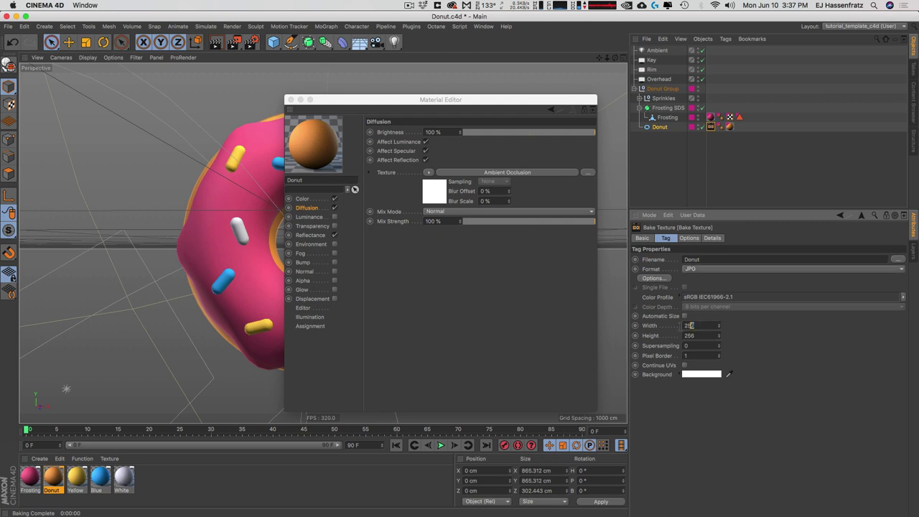
text(512)
key(Tab)
text(102)
click(904, 297)
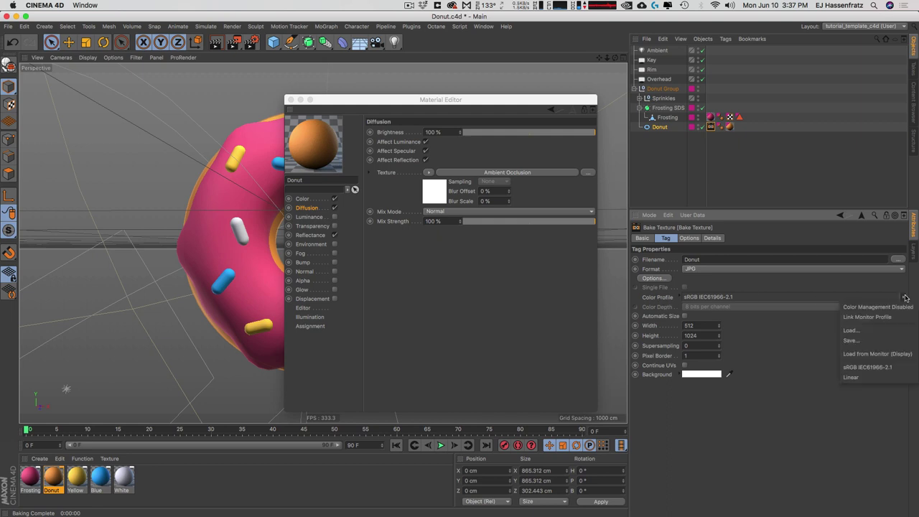
click(888, 376)
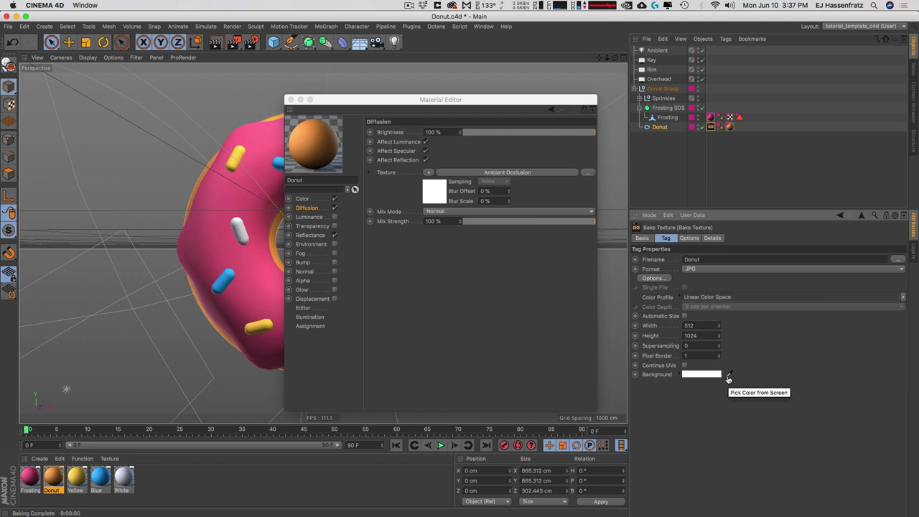
Step: Preview the Donut's texture bake with the current options, and bake the texture to file
click(690, 238)
click(745, 396)
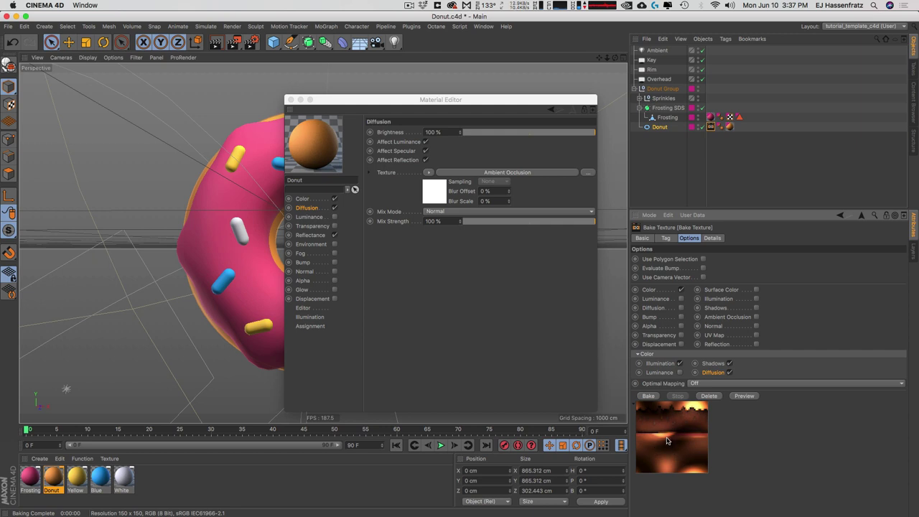
click(651, 397)
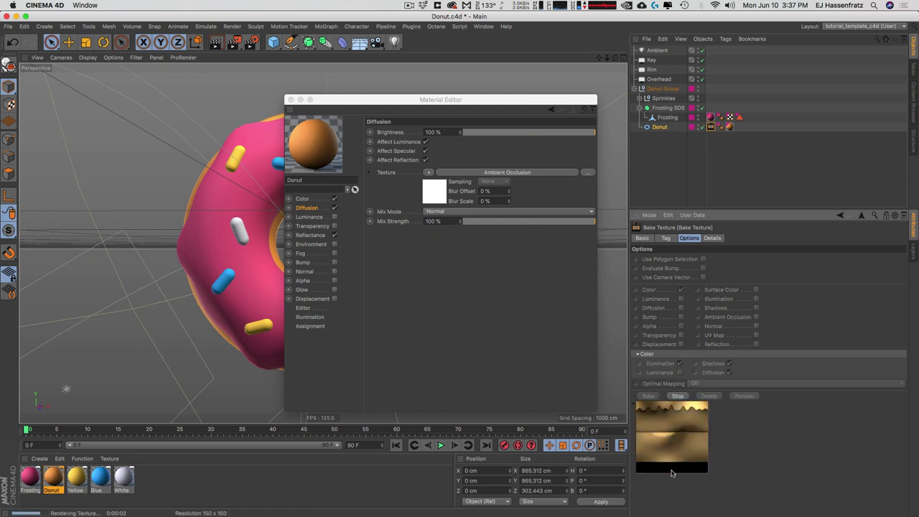
Step: Switch to Finder and preview the baked DonutColor.jpg in the 3D_TO_FACEBOOK folder
key(super+Tab)
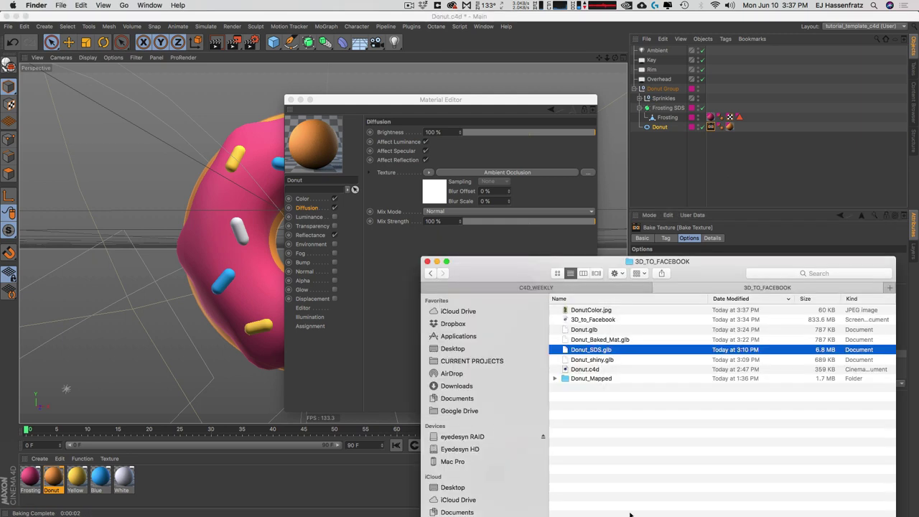
click(605, 311)
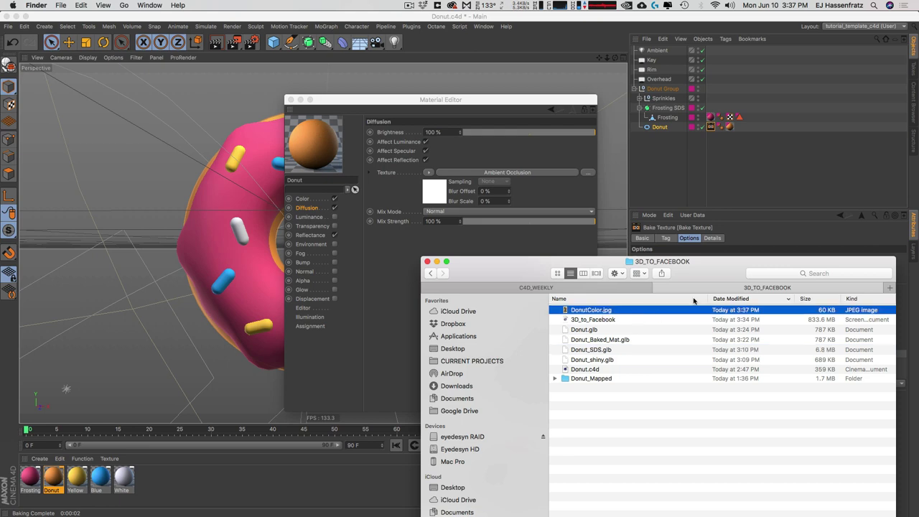
key(space)
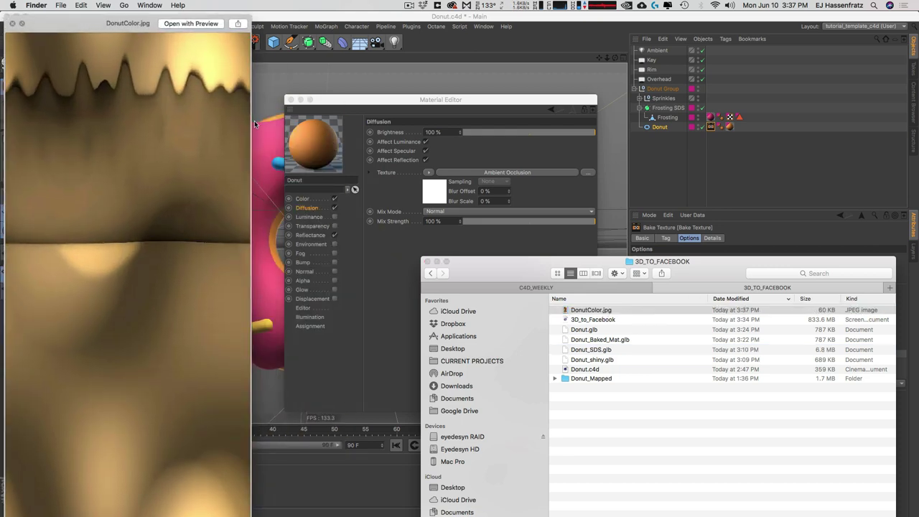
key(space)
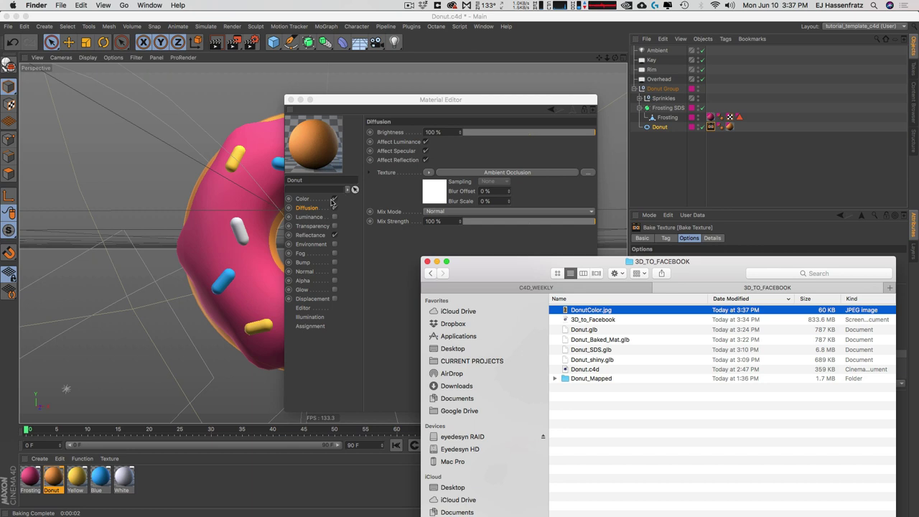
Step: Load DonutColor.jpg as the texture of the Donut material's Color channel, and close the Material Editor
click(325, 198)
click(608, 311)
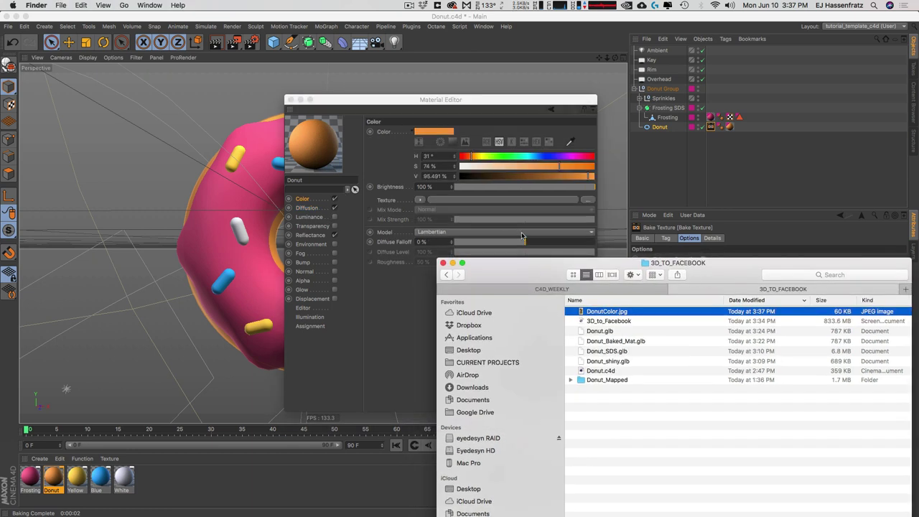
drag(619, 313, 460, 205)
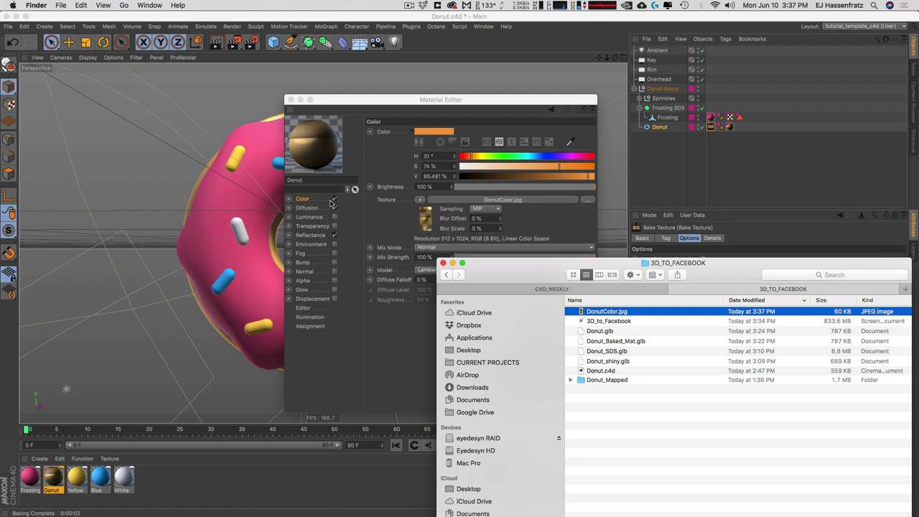
click(313, 202)
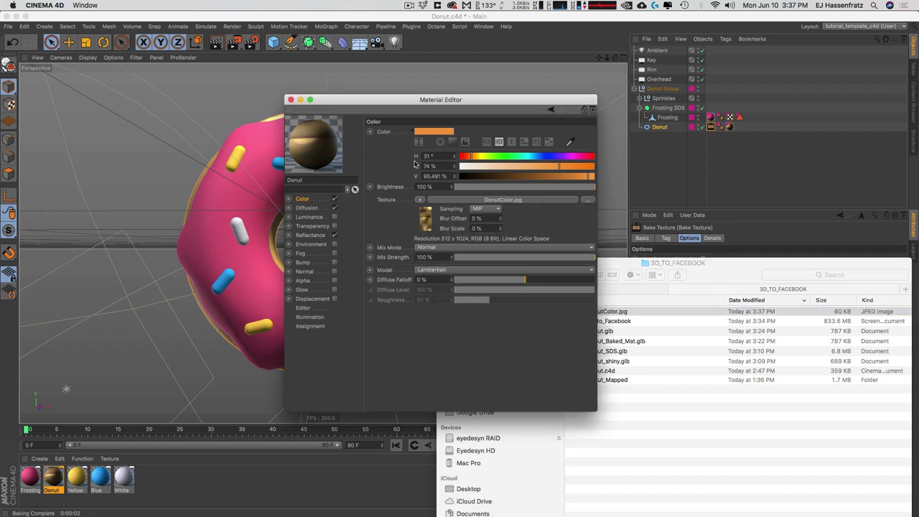
click(290, 100)
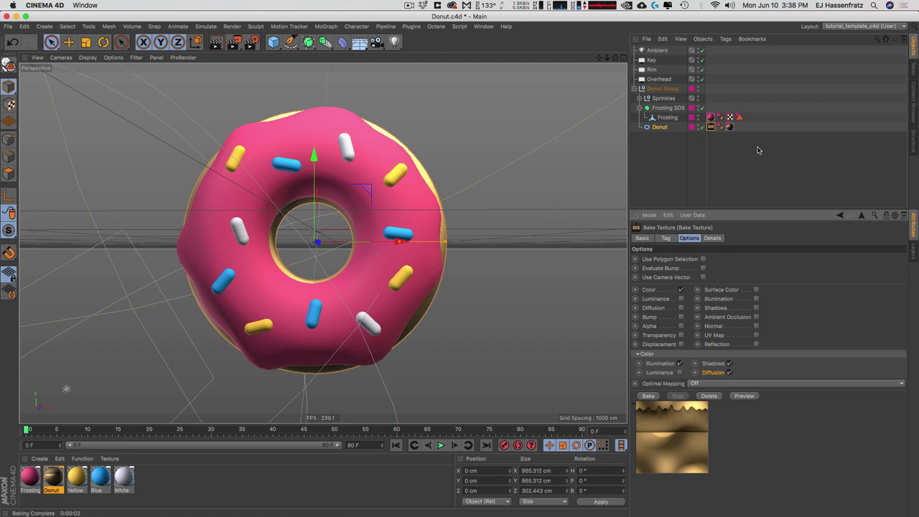
Step: Copy the Donut's Bake Texture tag onto the Frosting object and set its output filename to Frosting
click(671, 137)
click(710, 127)
click(710, 128)
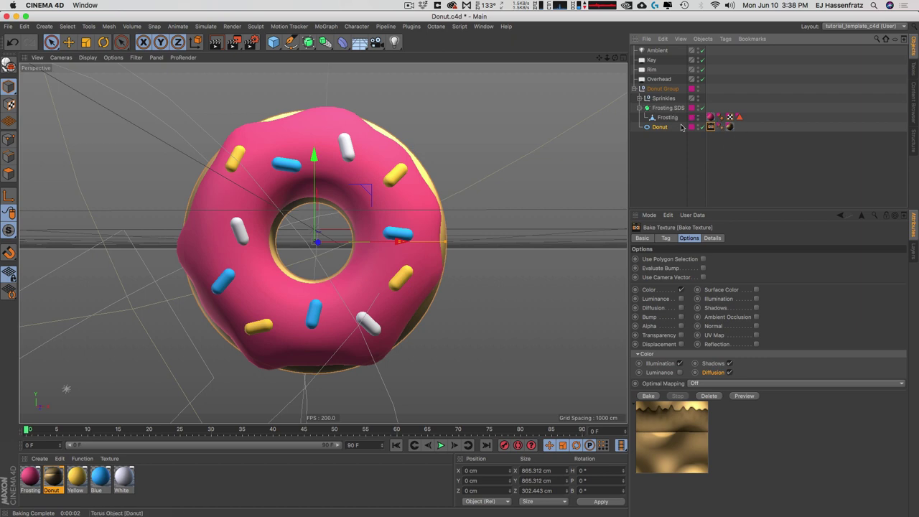
drag(709, 127, 674, 117)
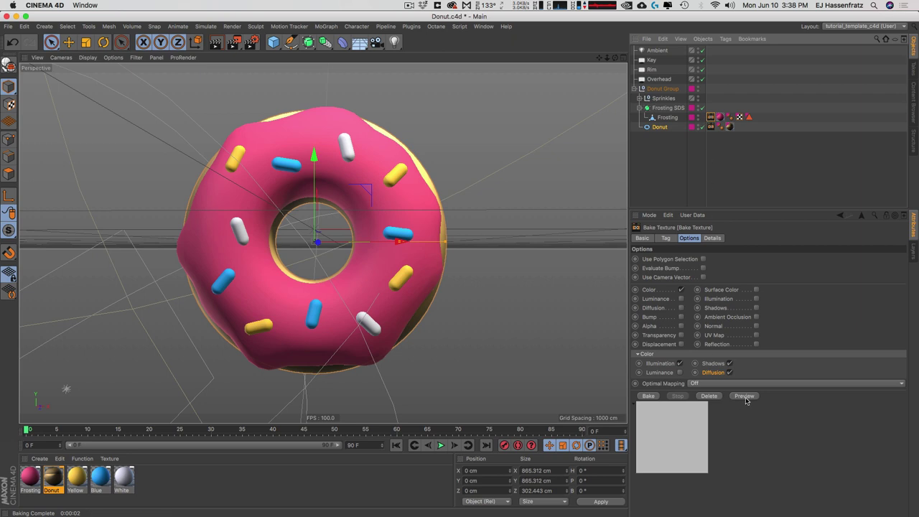
click(666, 237)
drag(709, 259, 625, 260)
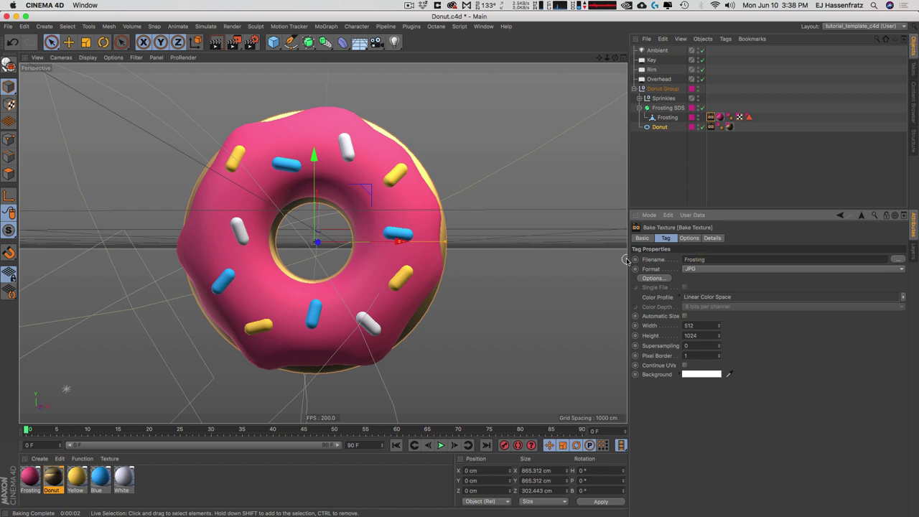
Step: Preview the Frosting's texture bake, stopping and restarting it, and check the bake tag's output and detail settings
click(689, 238)
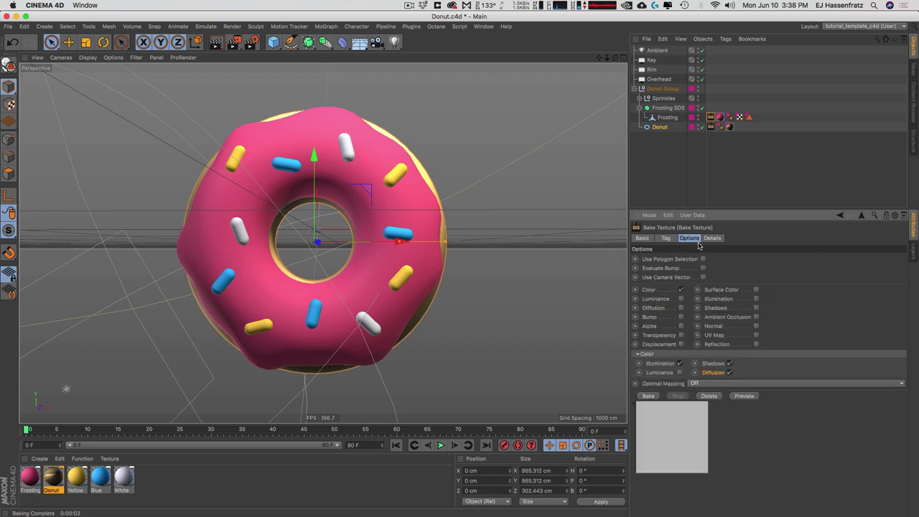
click(752, 398)
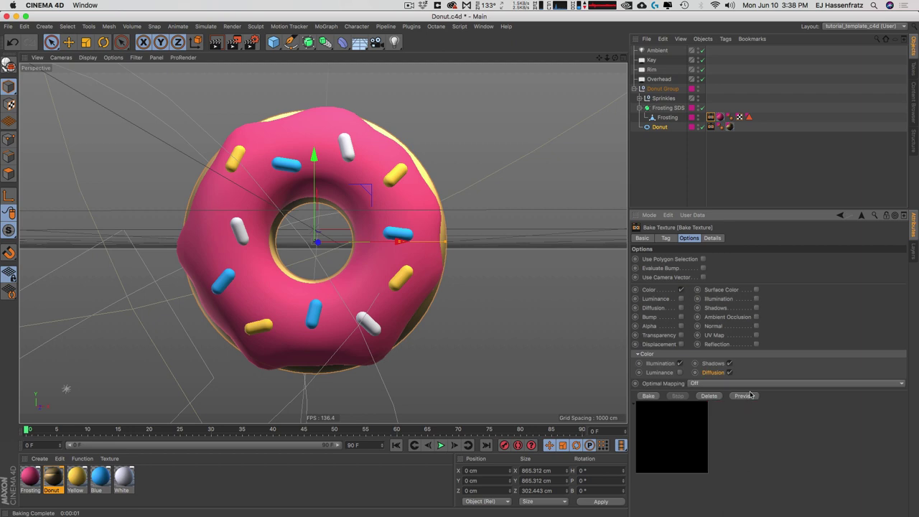
click(751, 396)
click(745, 397)
click(678, 396)
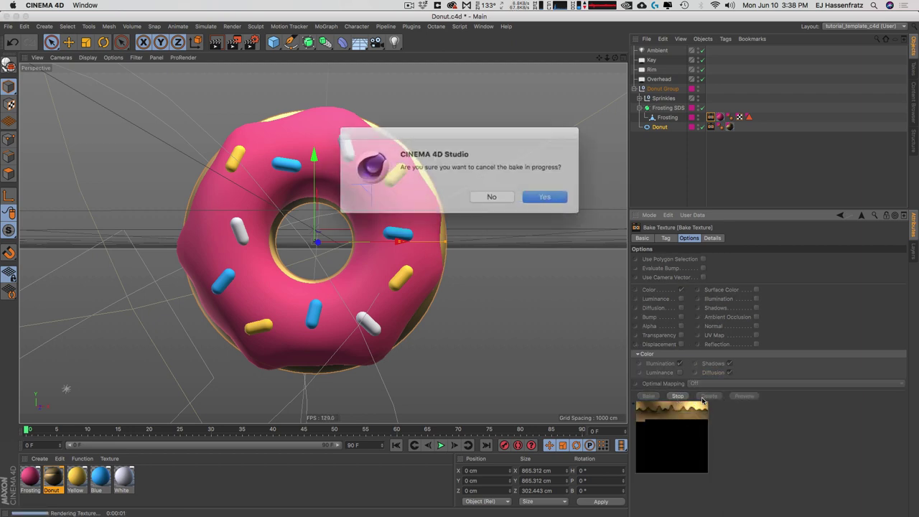
click(532, 197)
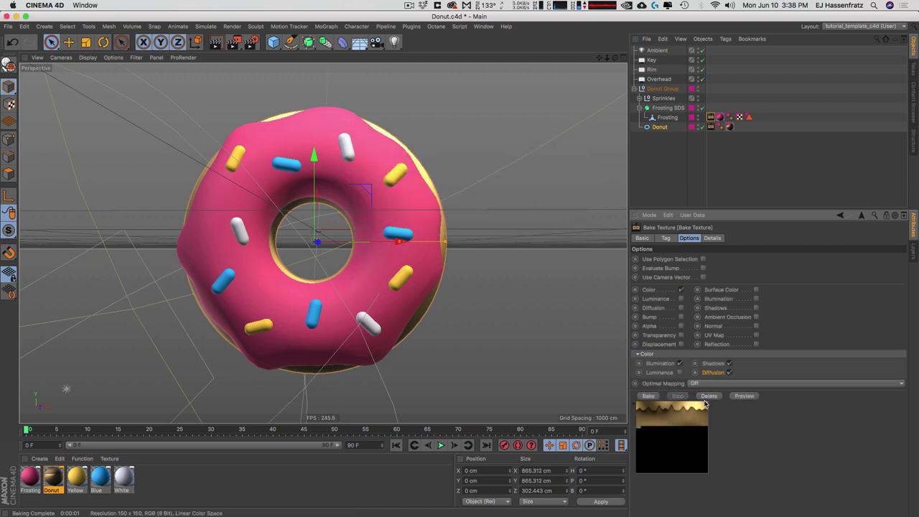
click(744, 396)
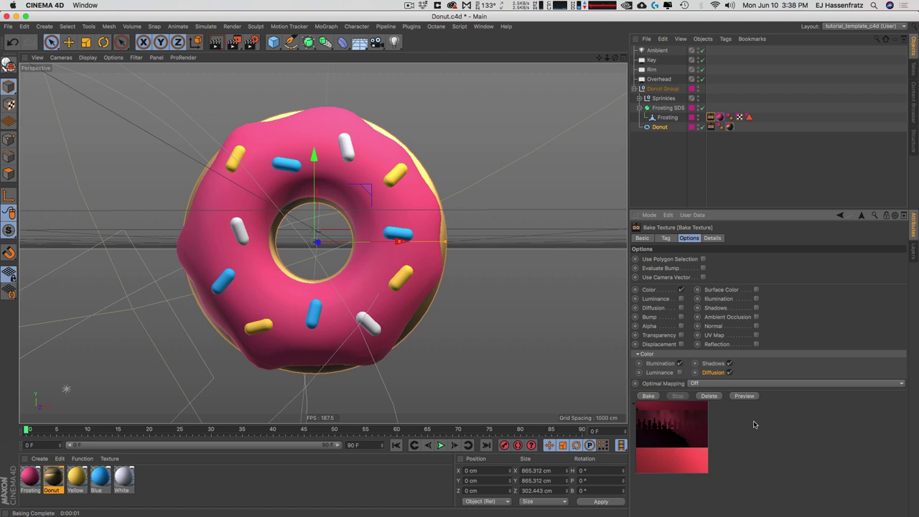
mouse_move(662, 415)
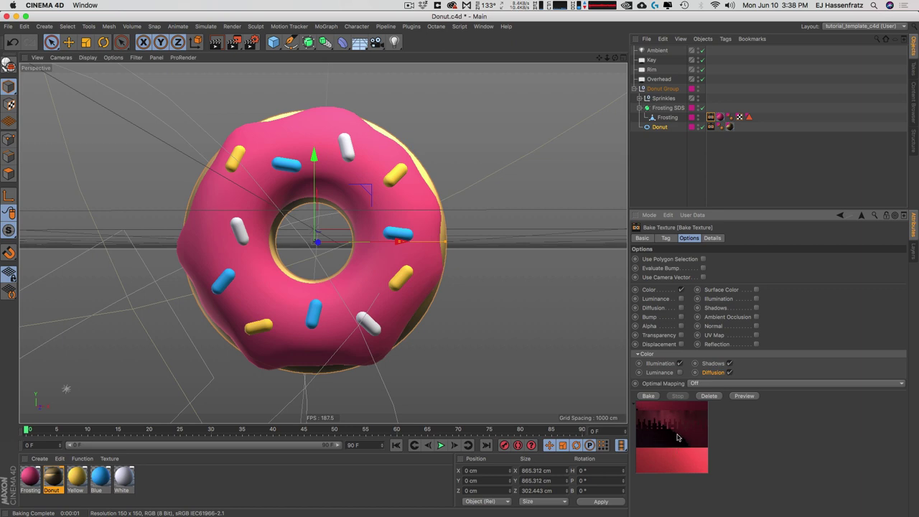
click(668, 239)
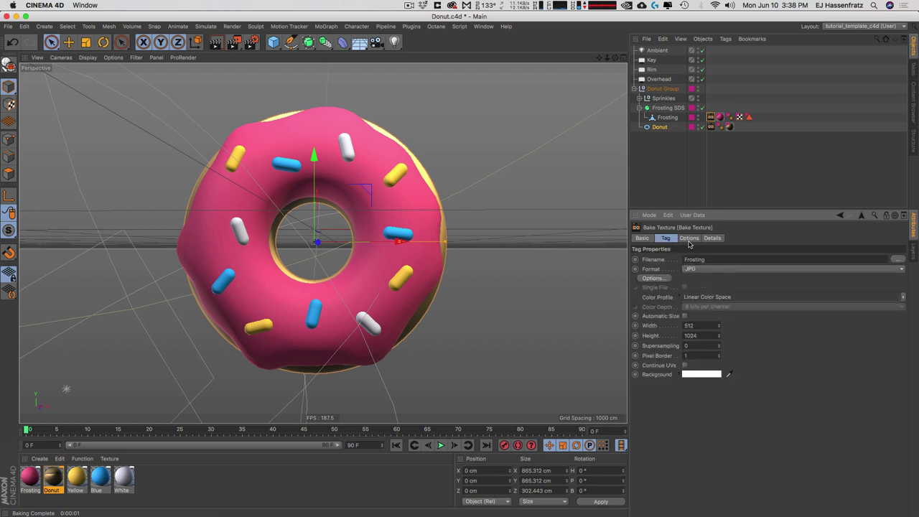
click(718, 239)
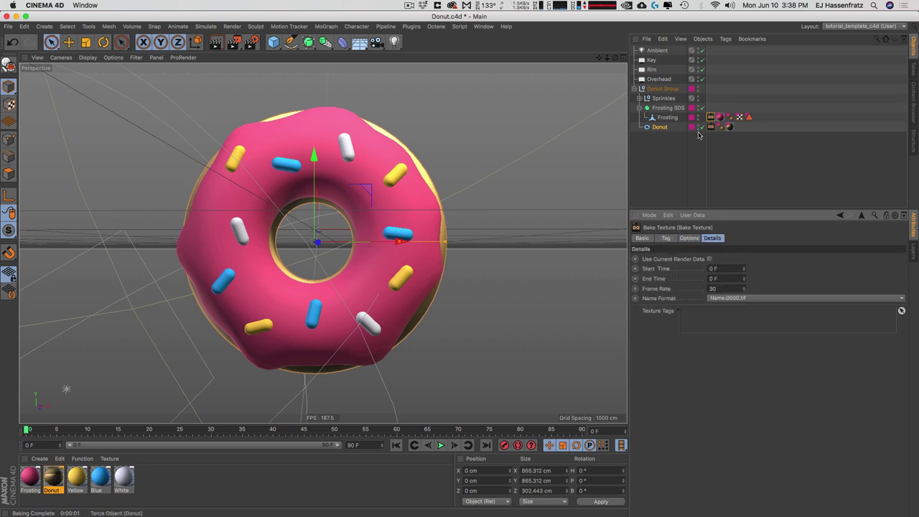
Step: Select the Frosting object and switch to the BP - UV Edit layout to show its UV mesh
click(668, 117)
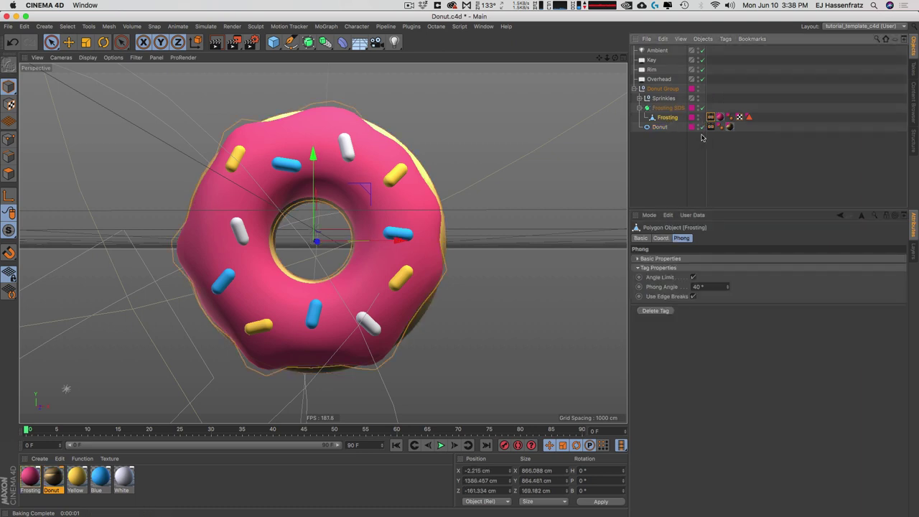
click(842, 26)
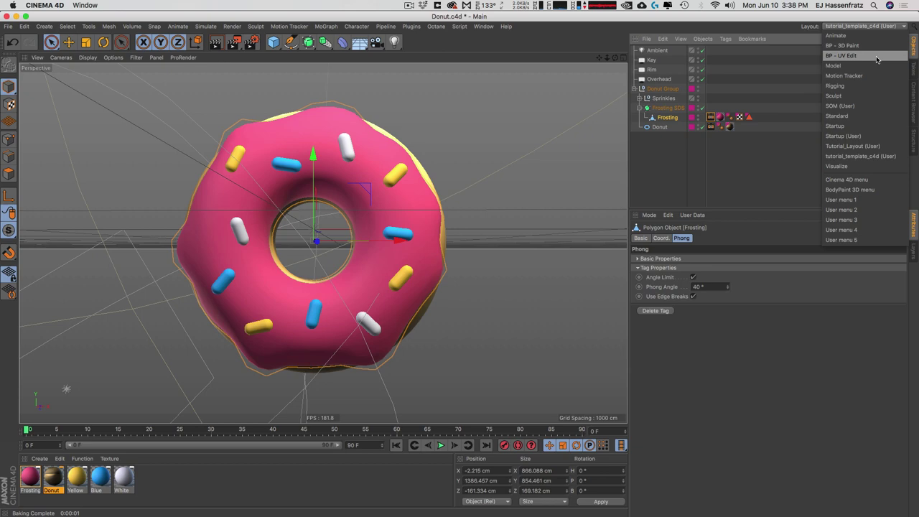
click(854, 55)
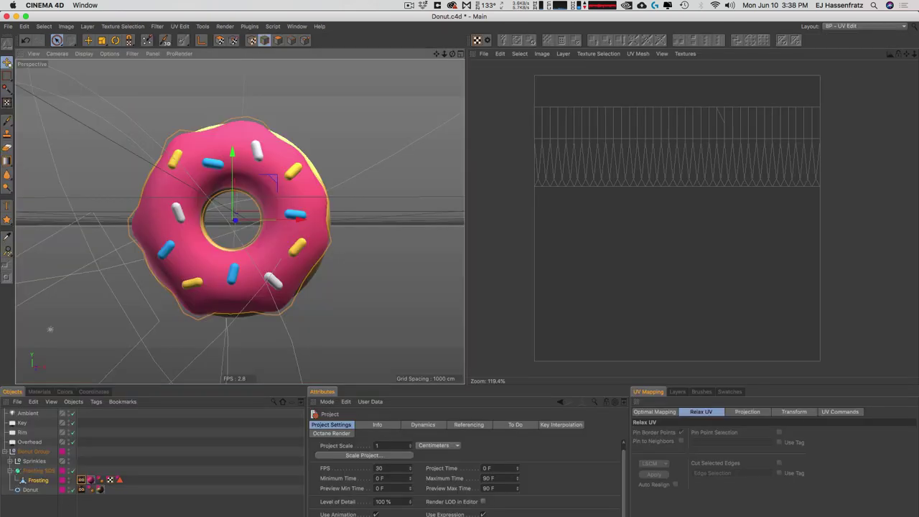
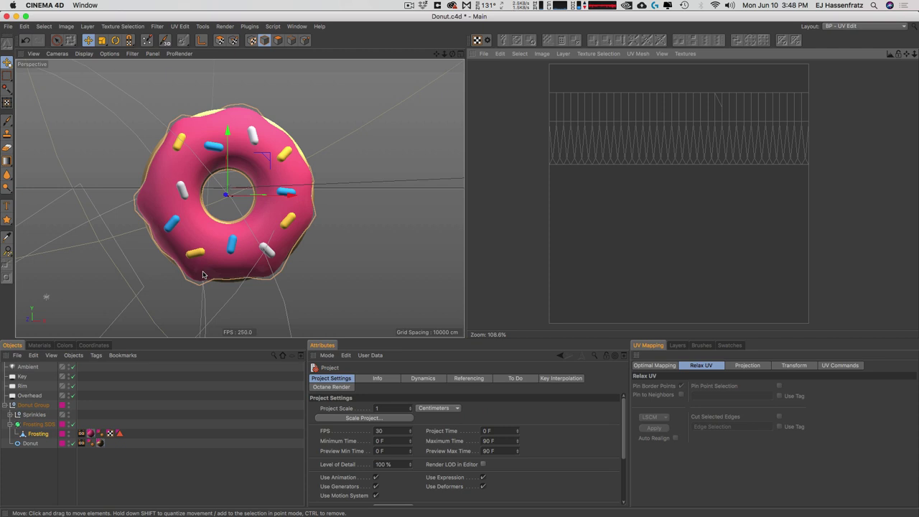
Step: Select the Donut torus and examine its UV mesh alongside the model
click(298, 249)
click(298, 249)
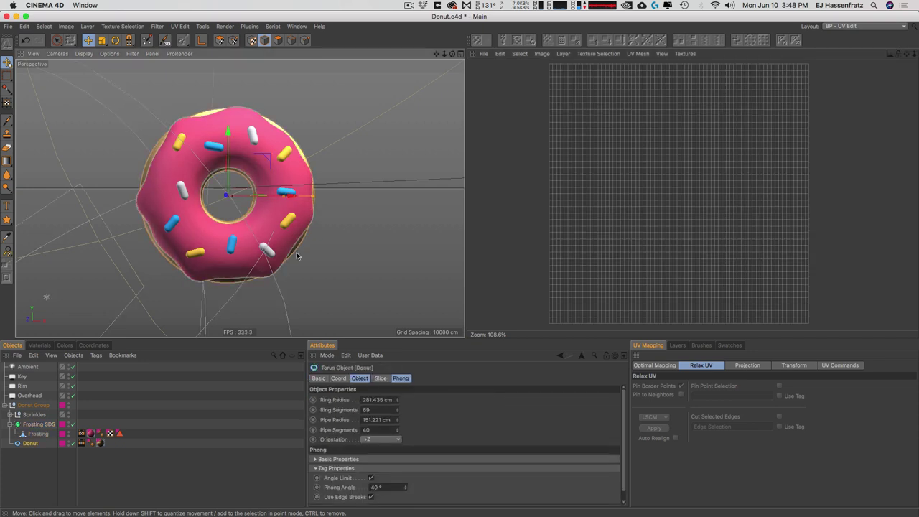
alt+drag(291, 246, 244, 237)
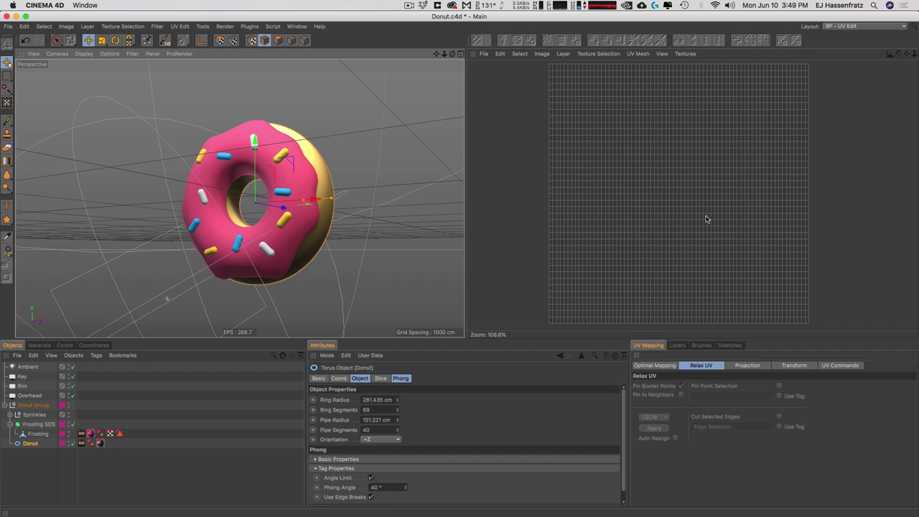
Step: Select the Frosting mesh inside its subdivision surface and switch to polygon mode
click(39, 424)
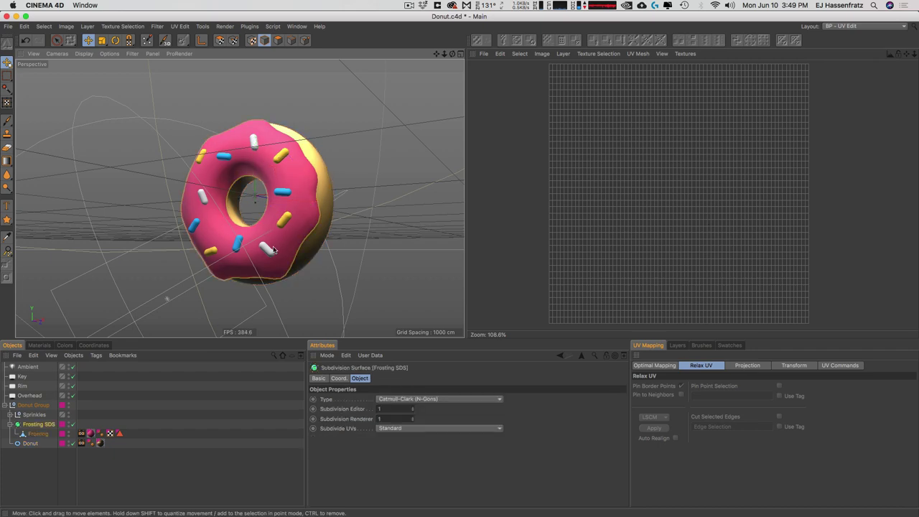
click(39, 435)
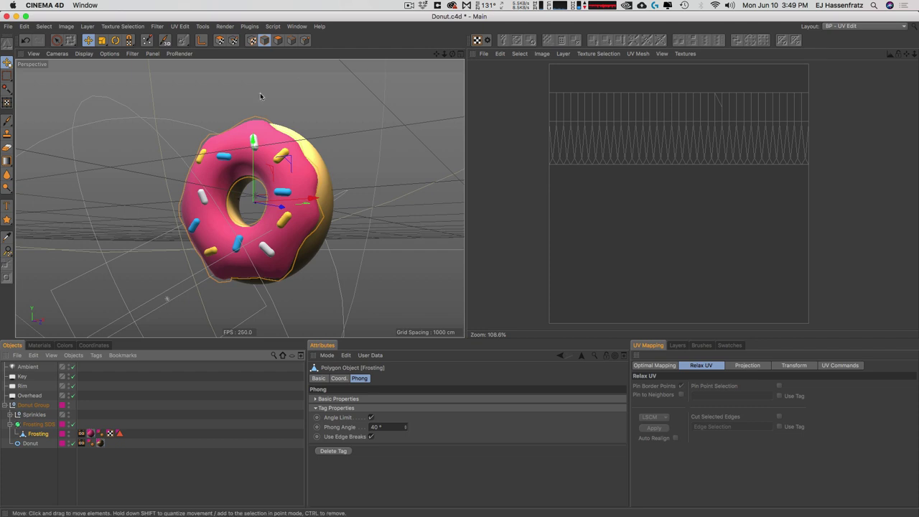
alt+drag(260, 94, 129, 171)
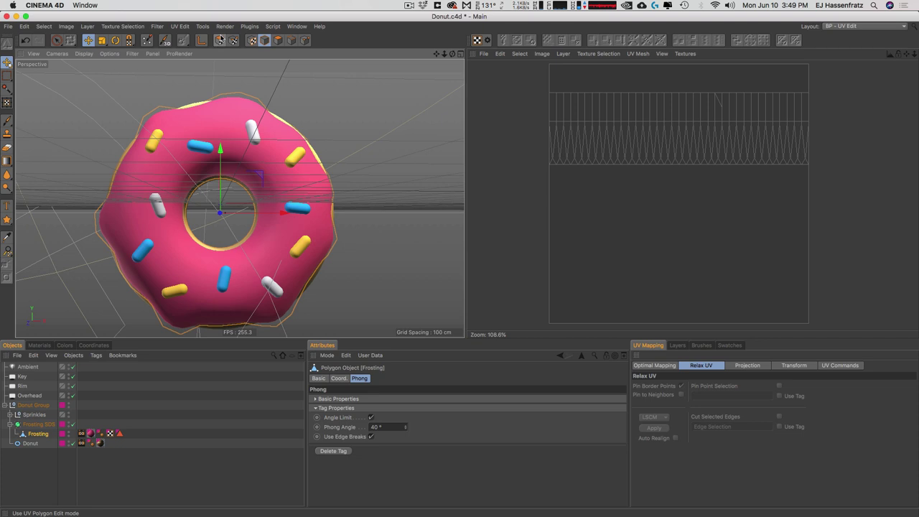
click(278, 41)
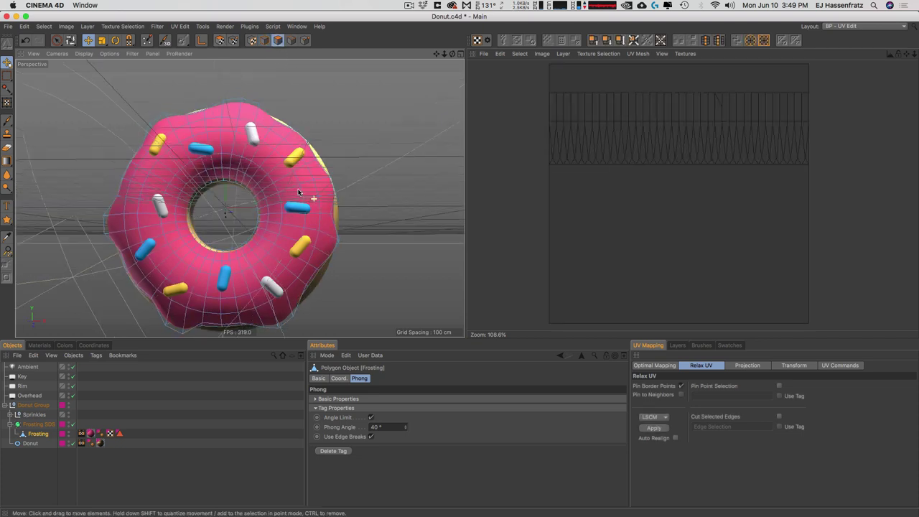
Step: Loop-select the frosting's rim polygons along both its outer edge and its inner hole on the back side
alt+drag(299, 192, 224, 161)
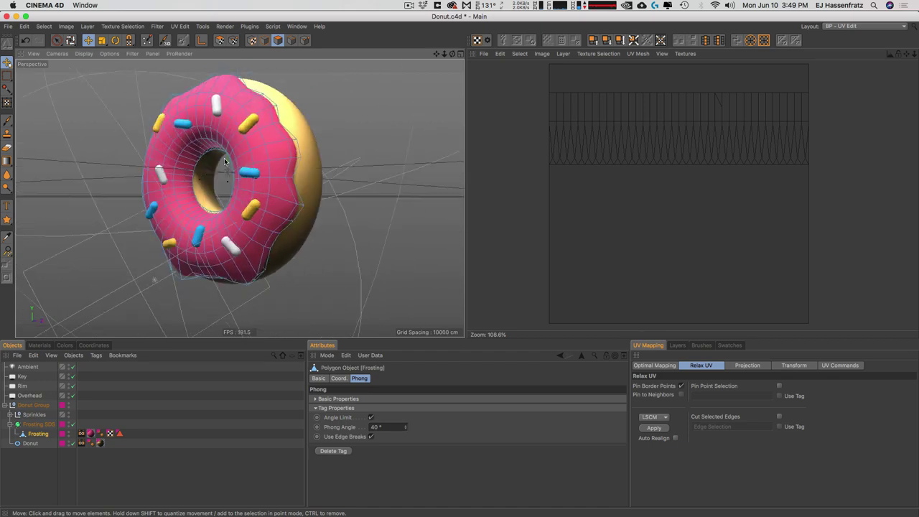
right_click(270, 169)
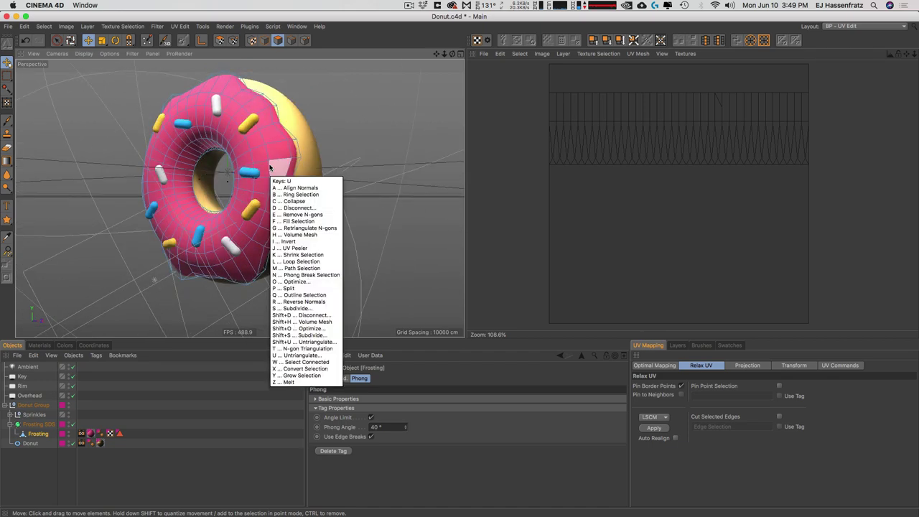
click(294, 198)
mouse_move(294, 198)
alt+mouse_down()
mouse_move(293, 220)
mouse_move(329, 204)
mouse_move(251, 203)
mouse_move(318, 199)
mouse_move(299, 202)
alt+mouse_up()
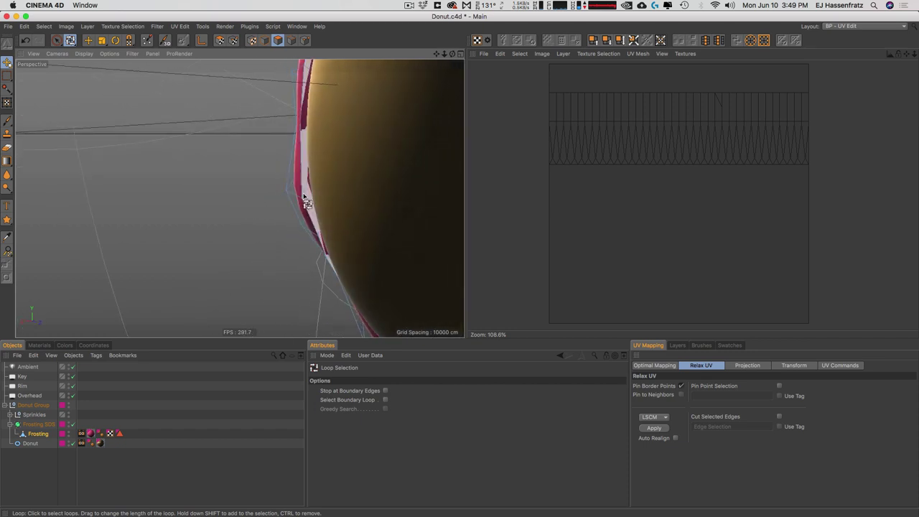
click(307, 199)
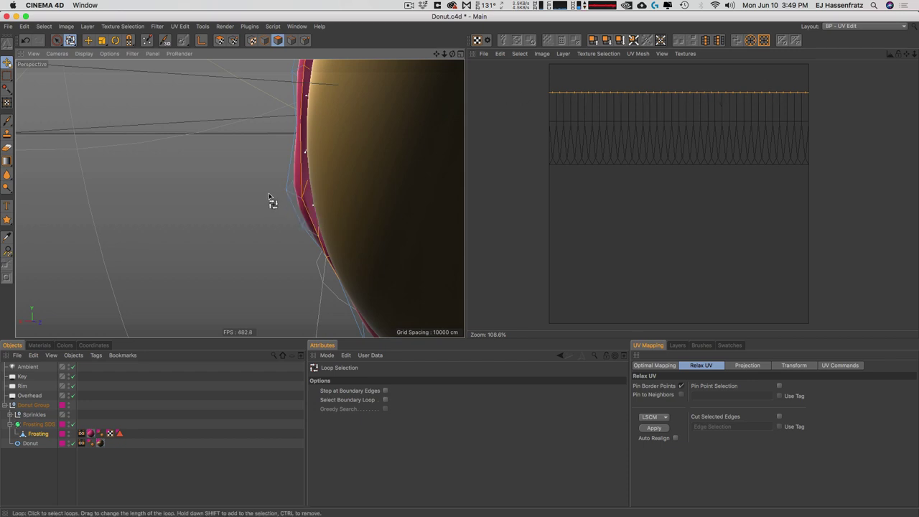
alt+drag(270, 201, 222, 291)
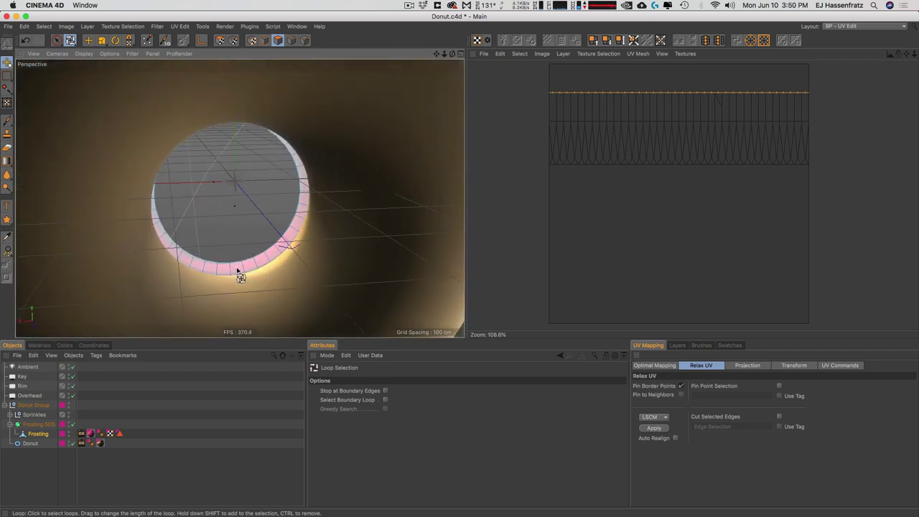
click(235, 274)
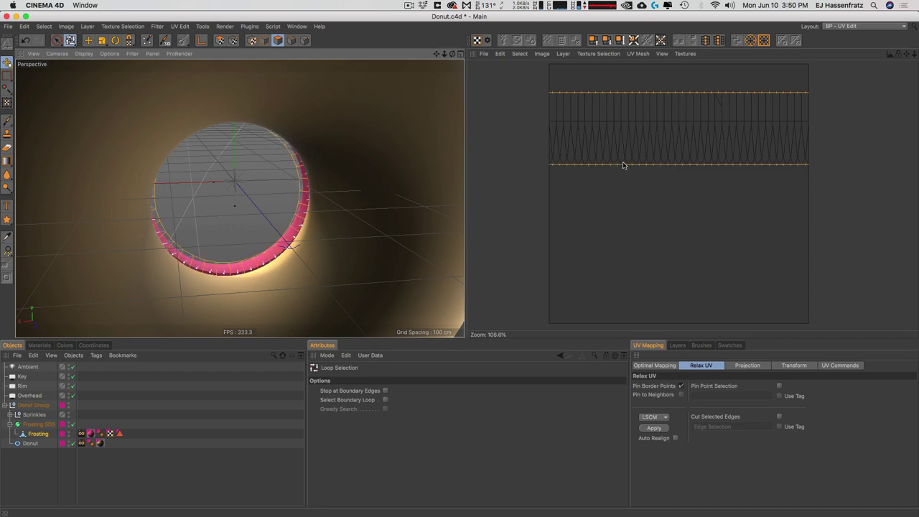
Step: Fill-select all front-facing frosting polygons enclosed by the two rim loops and view the donut from the front
scroll(205, 258, down, 10)
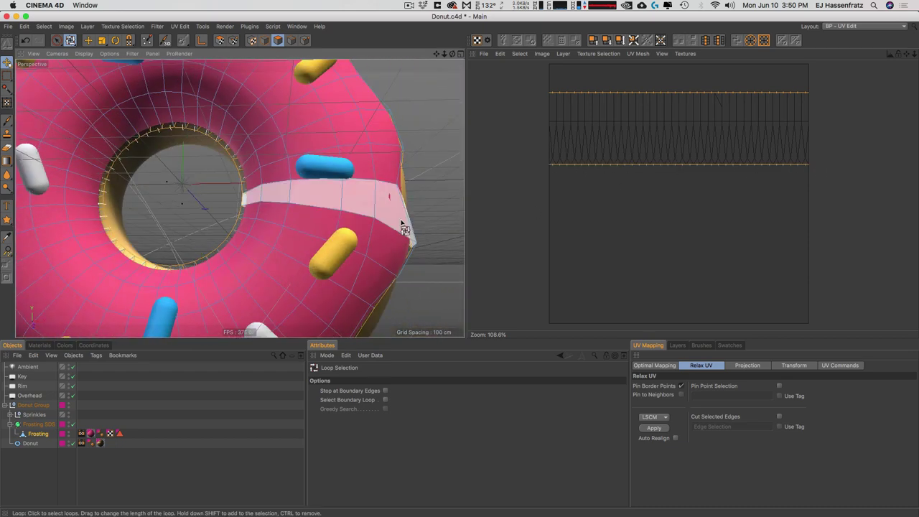
alt+drag(293, 253, 244, 205)
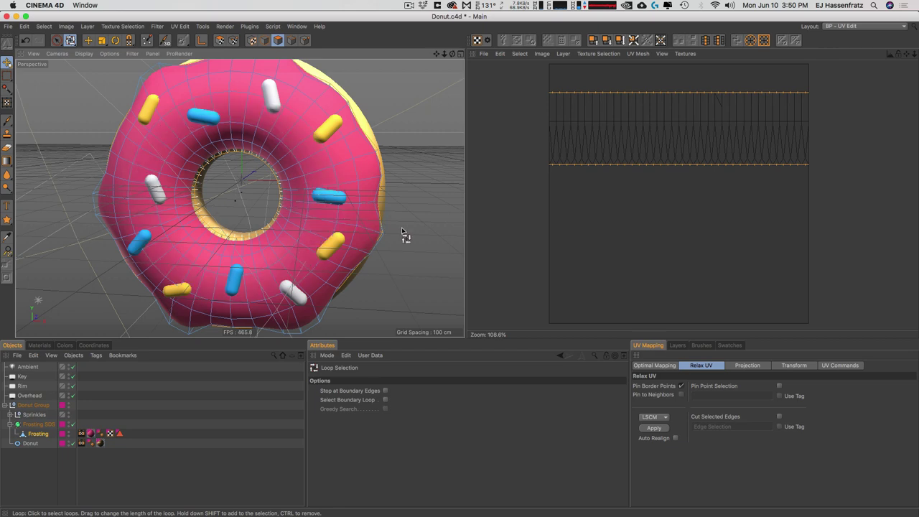
alt+drag(364, 239, 287, 236)
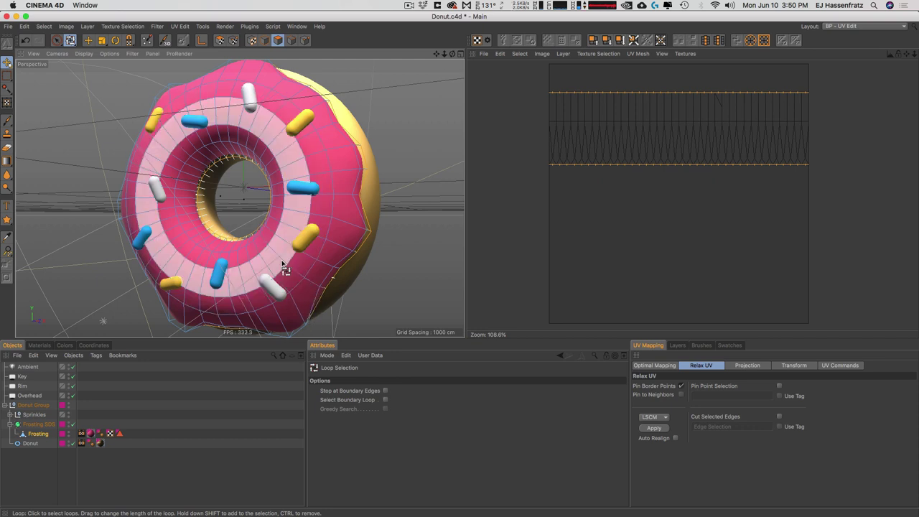
key(u)
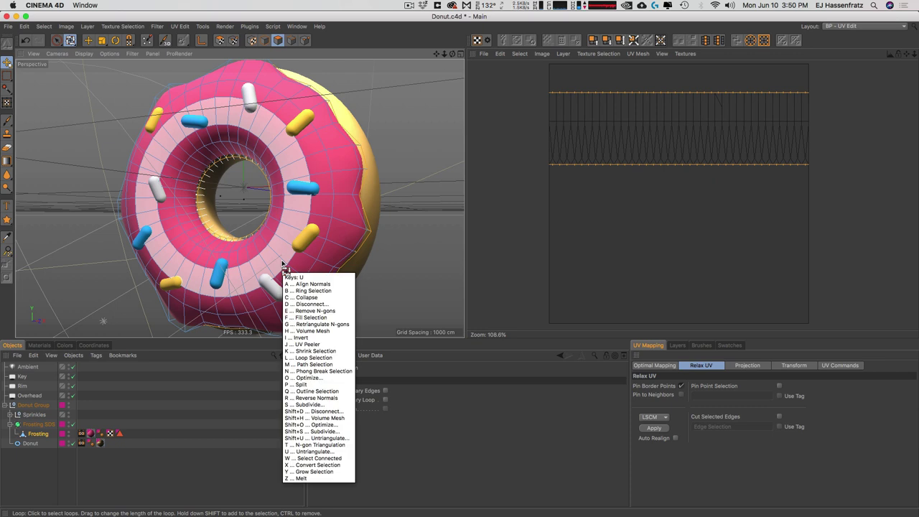
key(f)
click(282, 267)
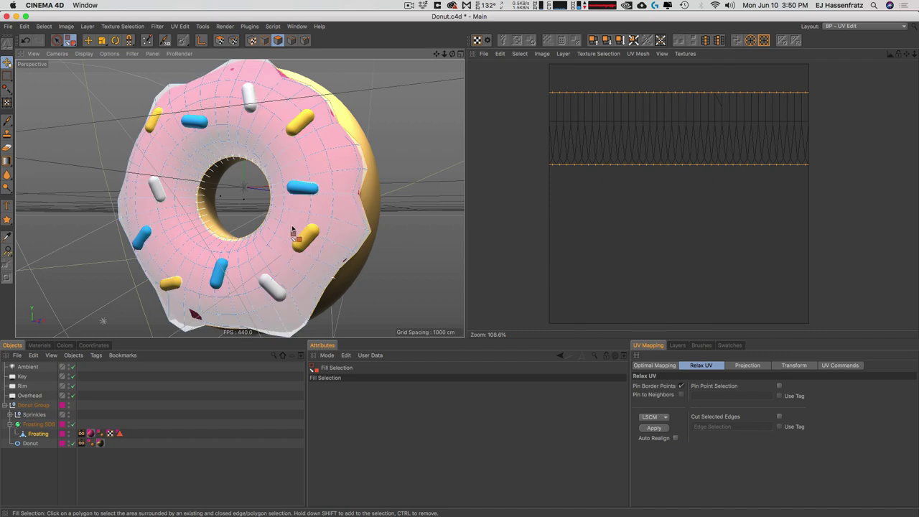
click(276, 268)
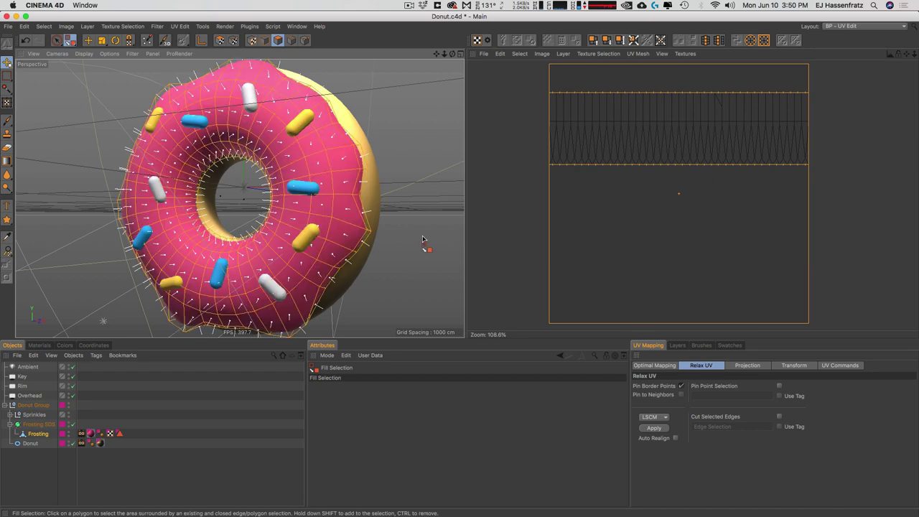
key(e)
alt+drag(273, 222, 215, 208)
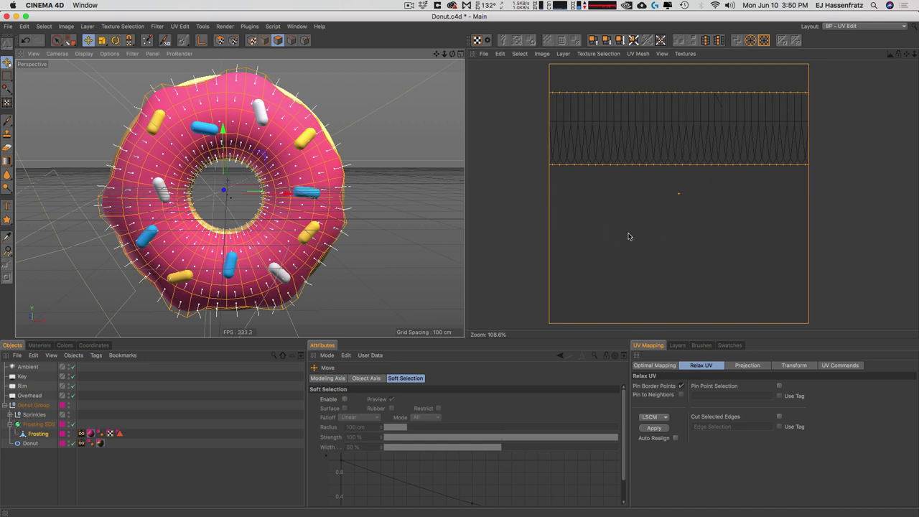
Step: Apply a Flat UV projection to the selected front frosting polygons and relax their UVs with LSCM
click(750, 368)
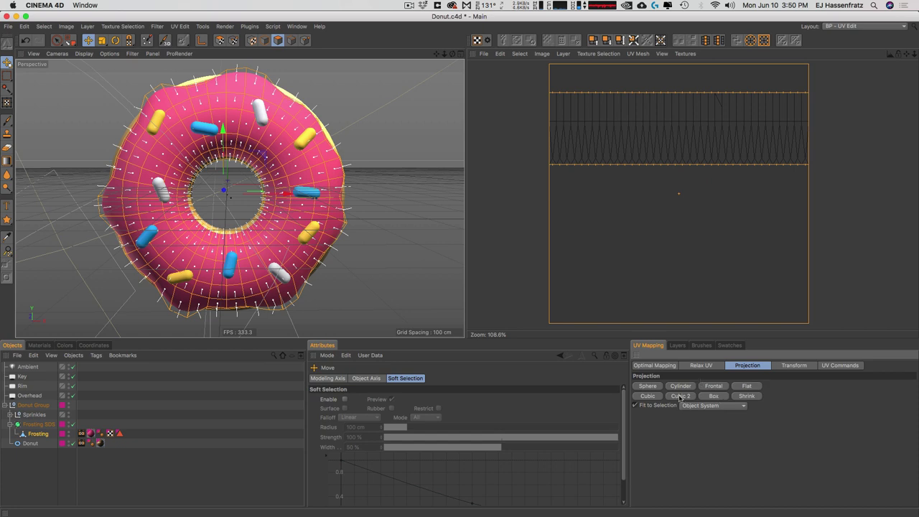
click(748, 386)
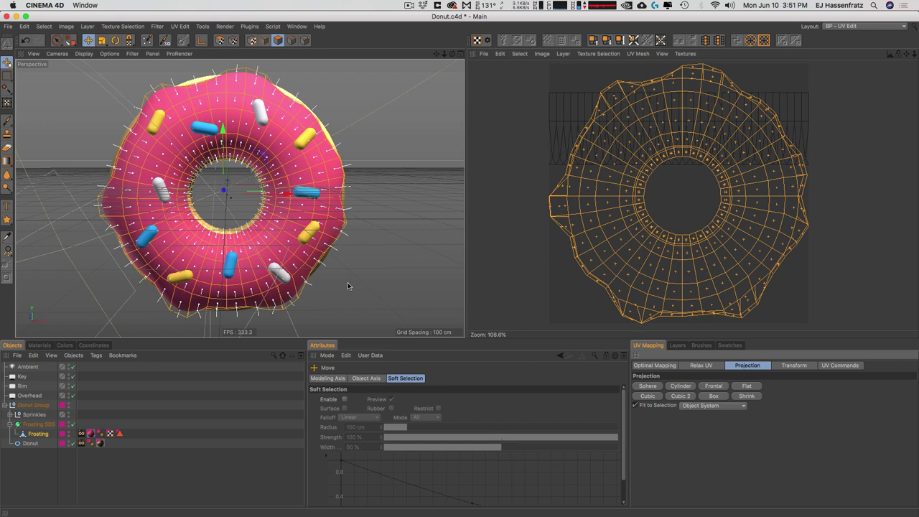
click(707, 369)
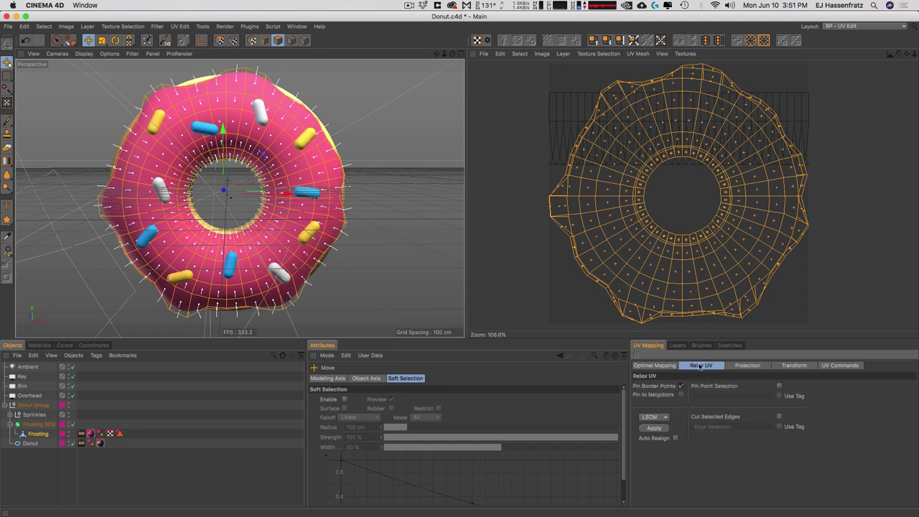
click(655, 428)
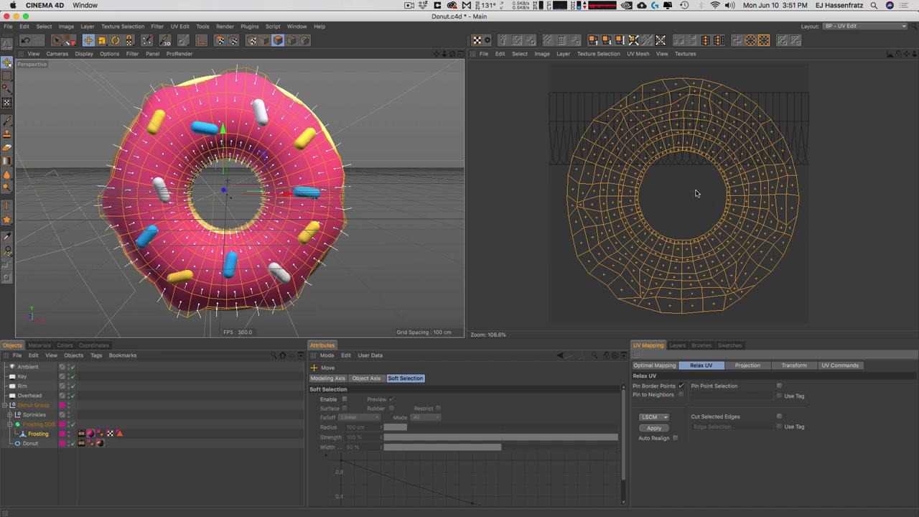
Step: In UV polygon mode, scale down the front frosting's UV island and move it into the lower-right corner of the UV canvas
click(733, 172)
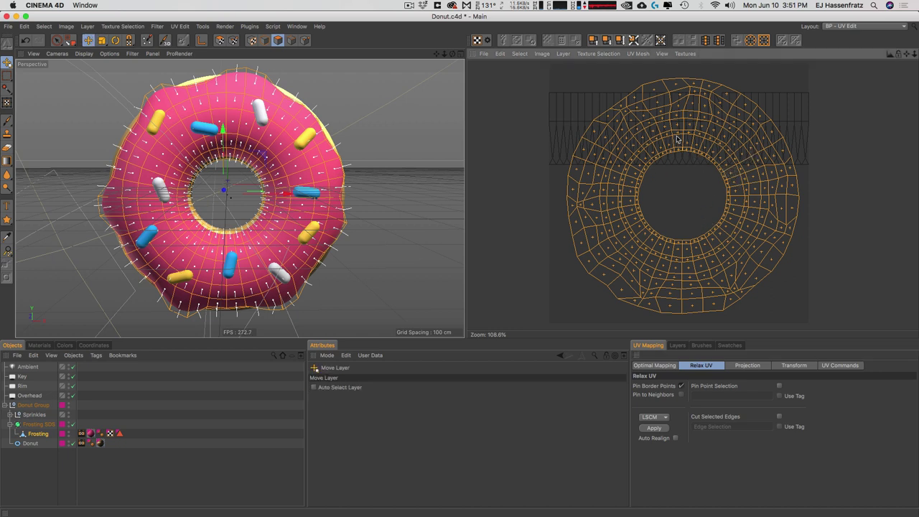
click(221, 42)
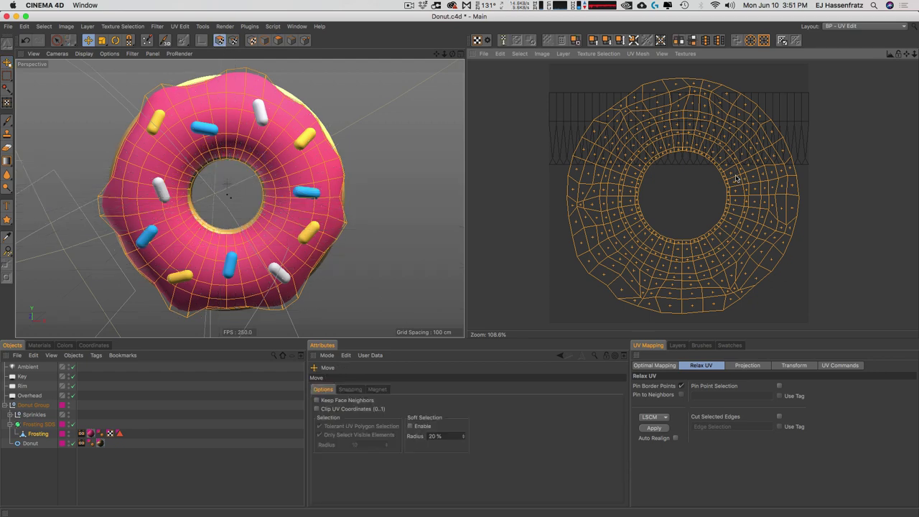
key(t)
drag(746, 176, 675, 201)
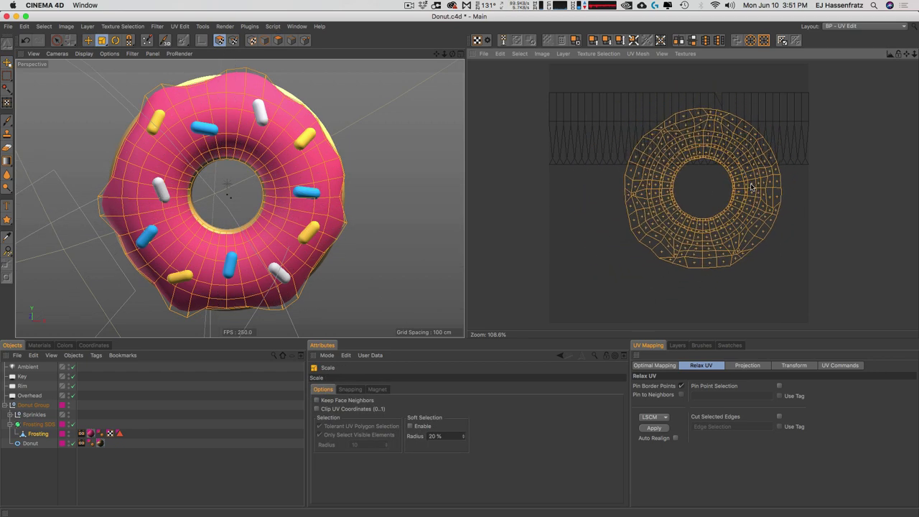
key(e)
drag(759, 187, 784, 261)
key(t)
key(e)
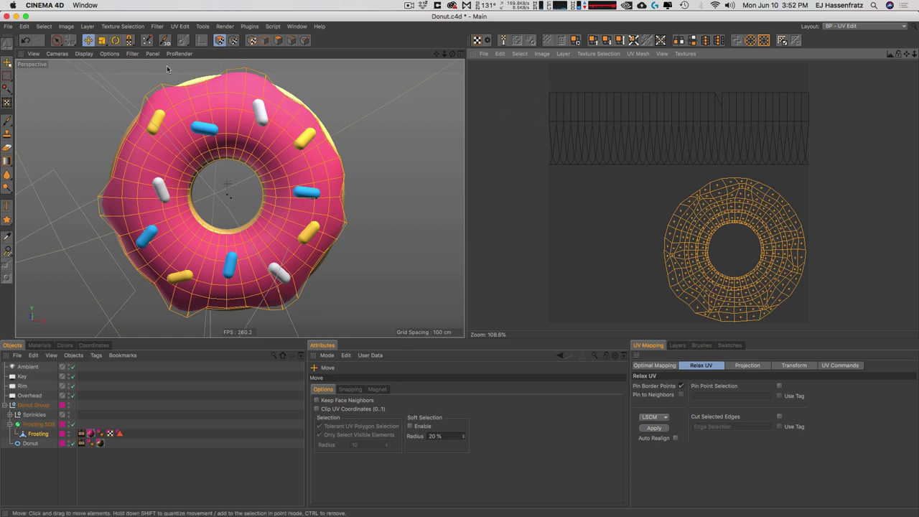
Step: Invert the UV polygon selection and apply a Flat projection to the remaining back-side frosting polygons
click(71, 28)
mouse_move(43, 27)
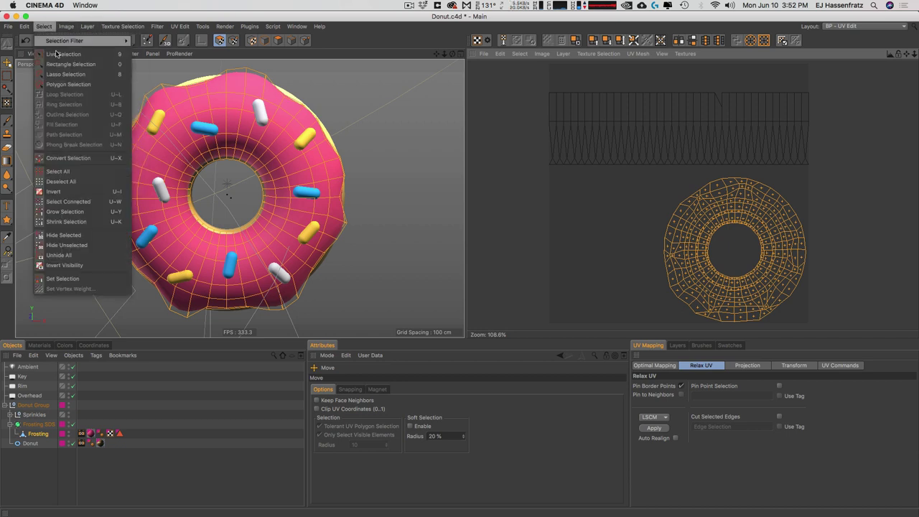
click(91, 191)
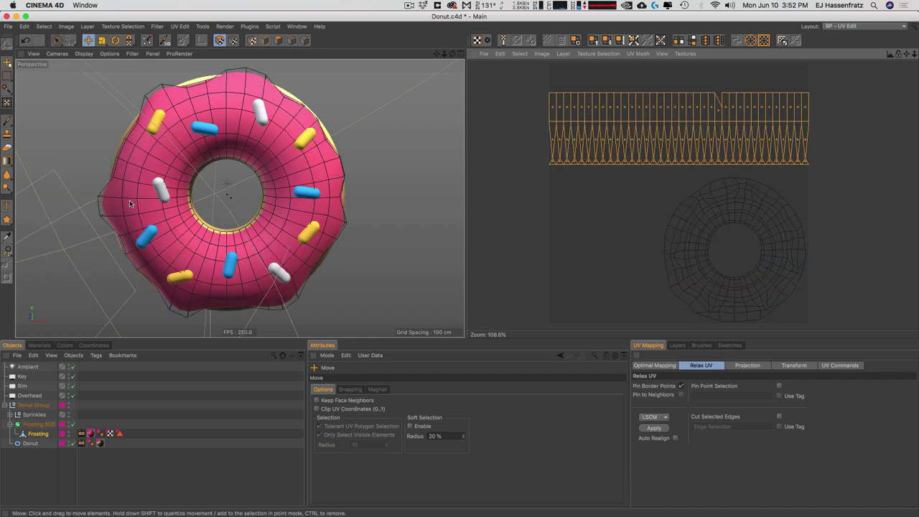
click(756, 368)
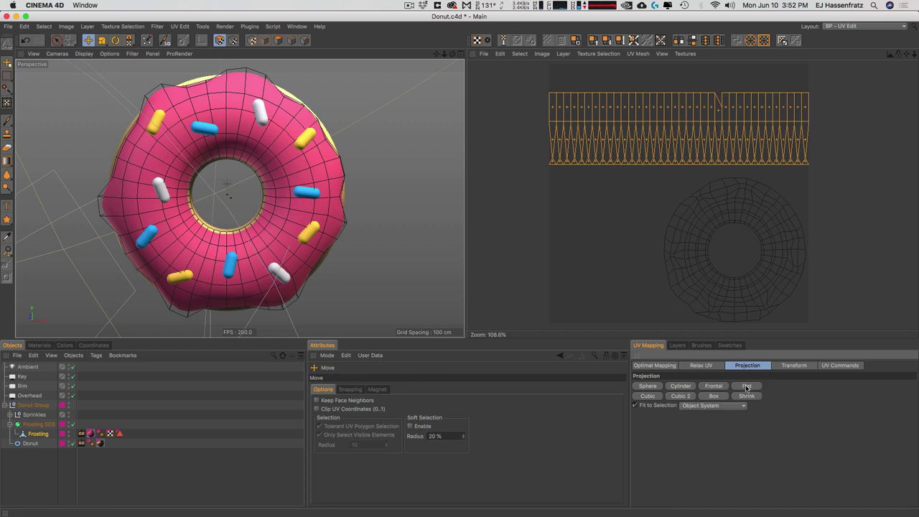
click(747, 387)
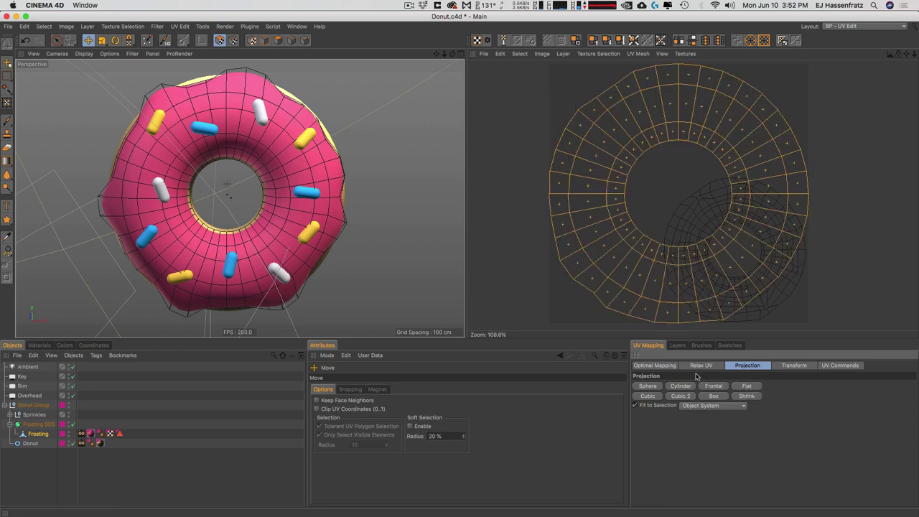
click(699, 366)
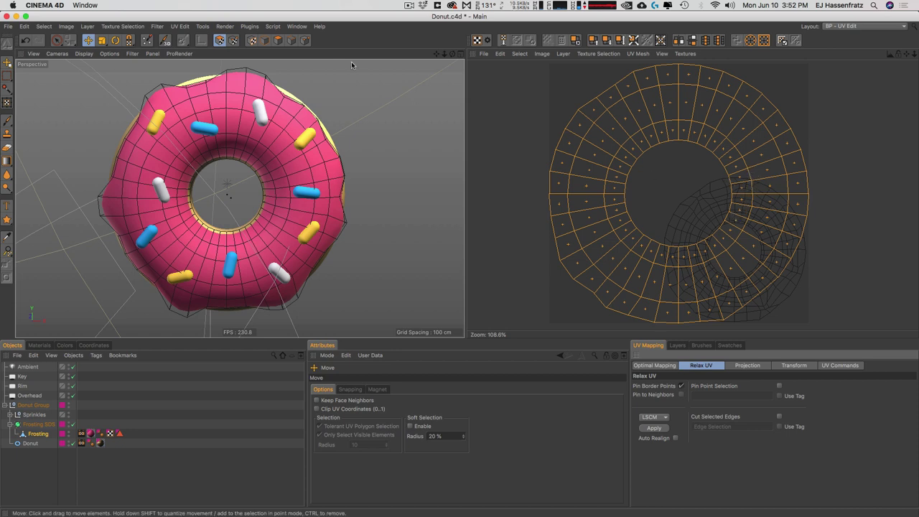
Step: Scale down the back frosting's UV island and place it in the upper-left corner of the UV canvas, clear of the front island
key(t)
drag(734, 122, 616, 184)
key(e)
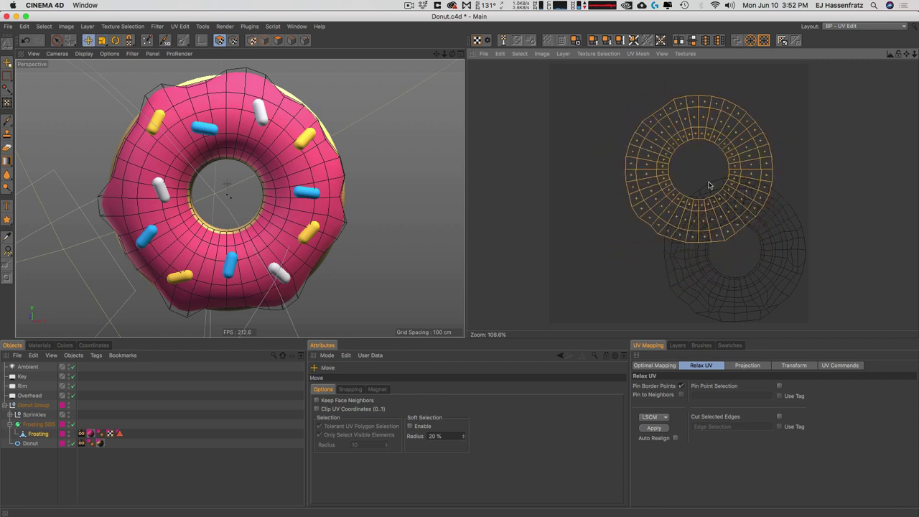
mouse_move(708, 185)
mouse_down()
mouse_move(679, 172)
mouse_move(695, 174)
mouse_up()
key(t)
key(e)
drag(661, 113, 641, 107)
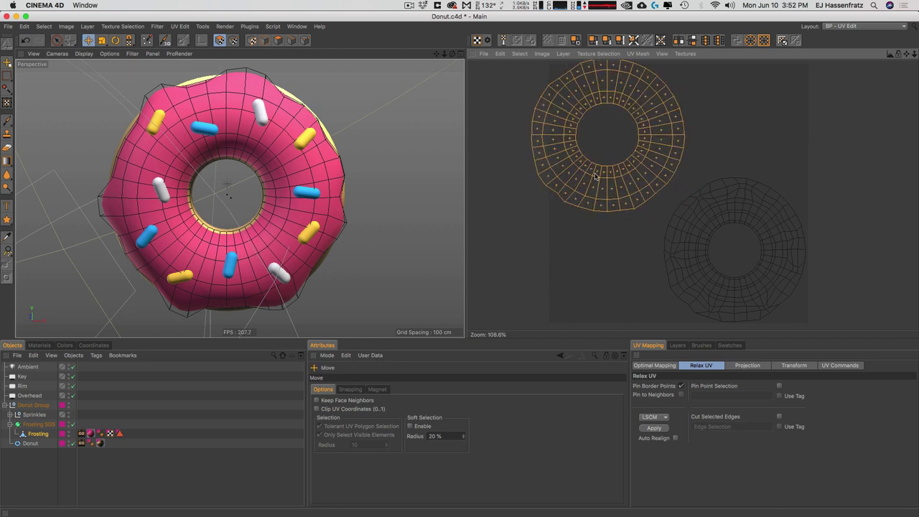
drag(594, 174, 615, 198)
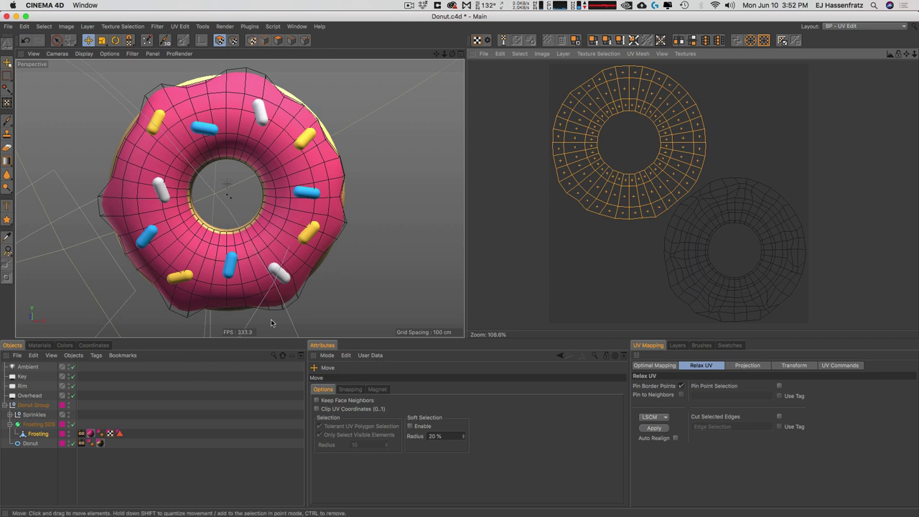
key(ctrl+z)
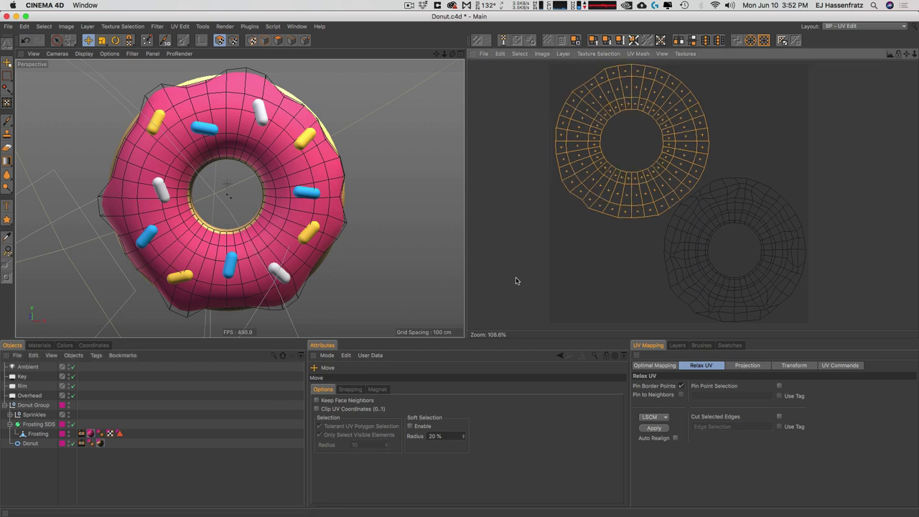
key(ctrl+z)
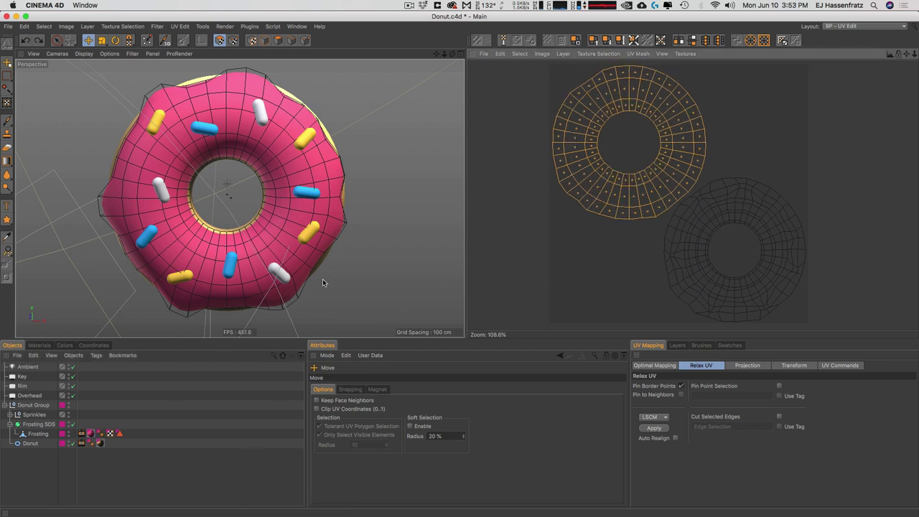
Step: Switch the interface layout from BP - UV Edit to tutorial_template_c4d (User)
click(847, 26)
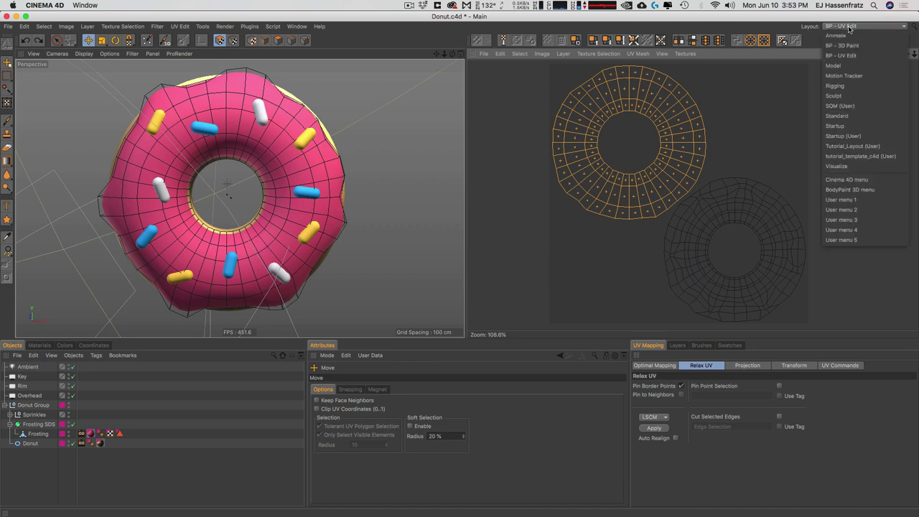
click(858, 155)
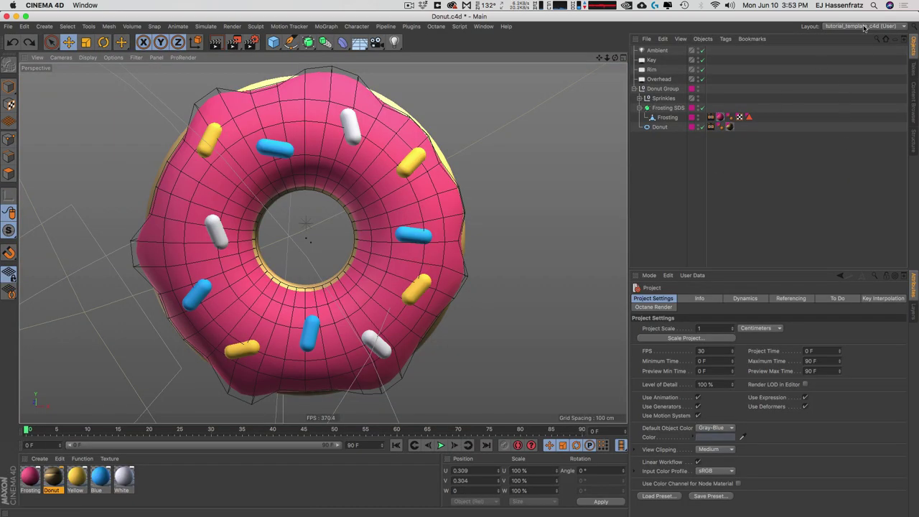
click(851, 26)
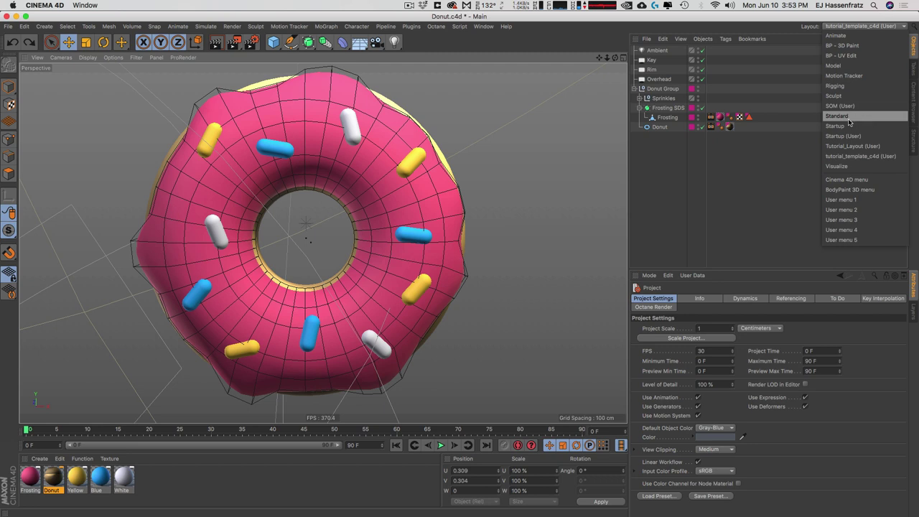
click(675, 222)
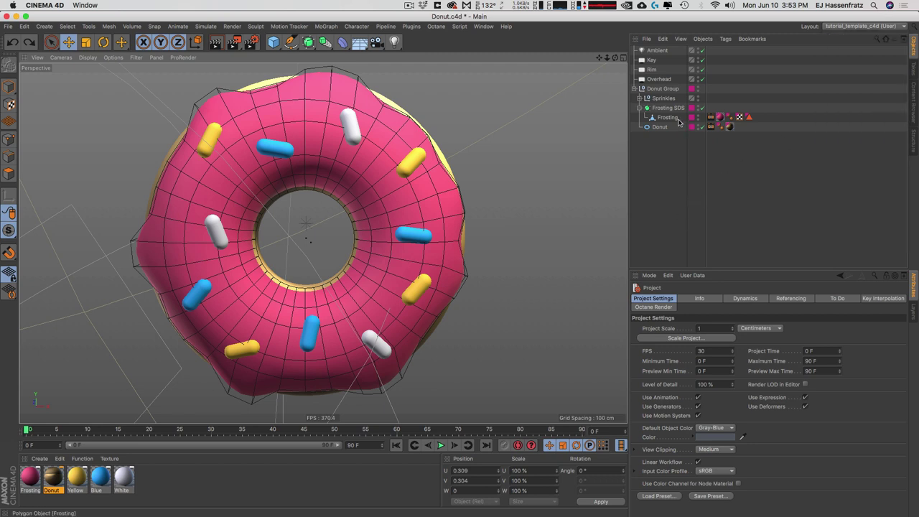
Step: Generate a new bake preview from the Frosting object's Bake Texture tag, using its Color option settings
click(711, 127)
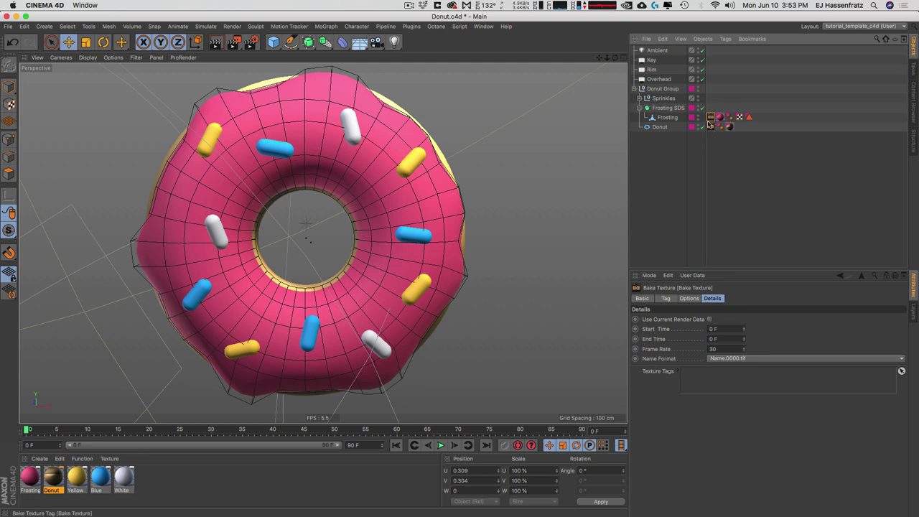
click(691, 298)
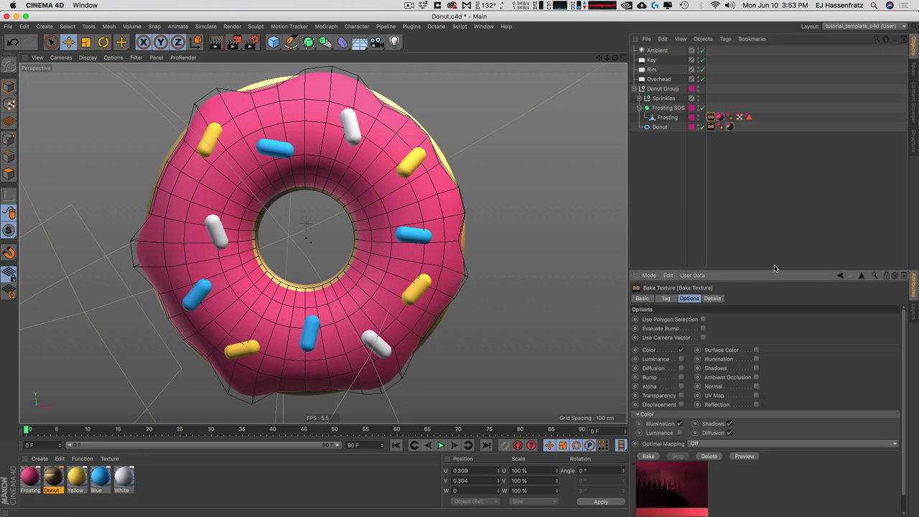
drag(777, 267, 736, 179)
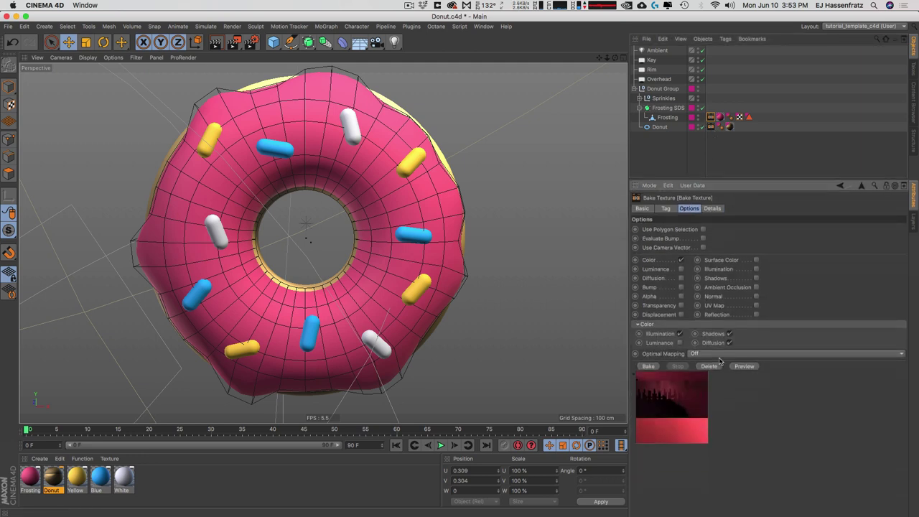
click(708, 367)
click(742, 367)
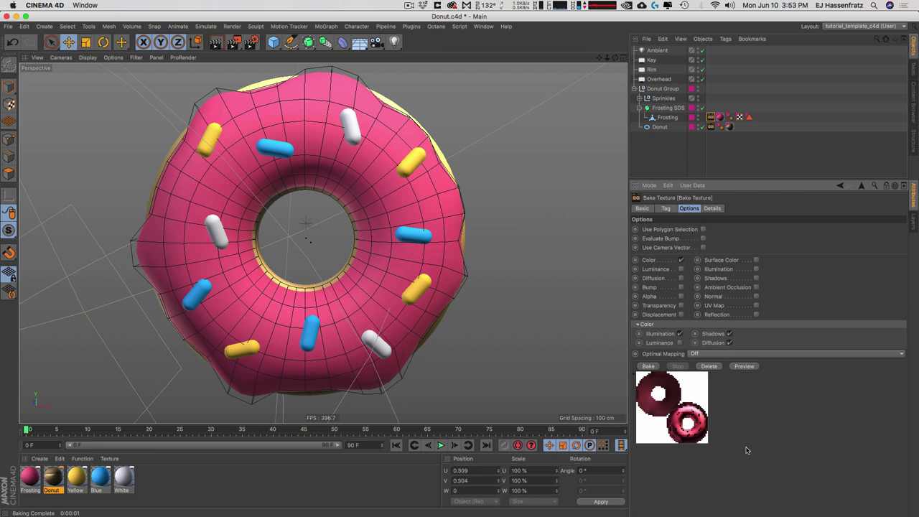
Step: Check the filename in the frosting's Bake Texture tag properties and bake its color texture to file
click(663, 209)
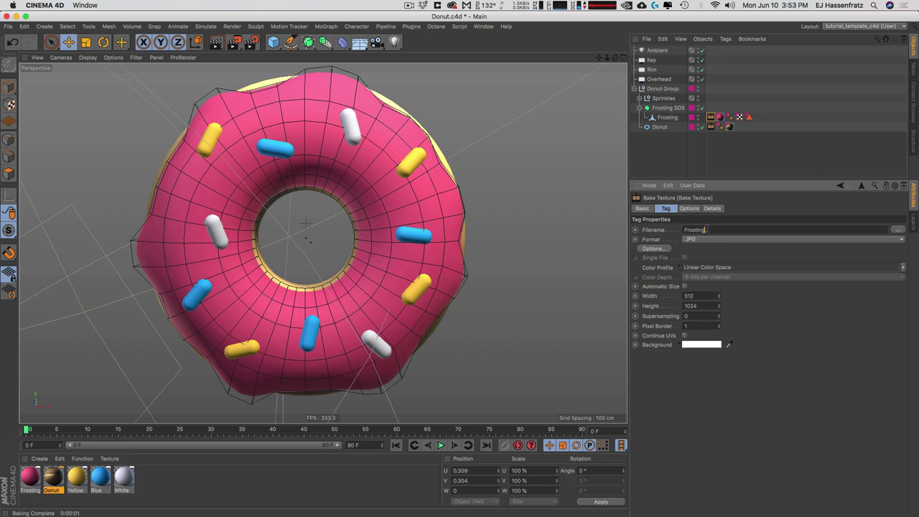
double_click(706, 229)
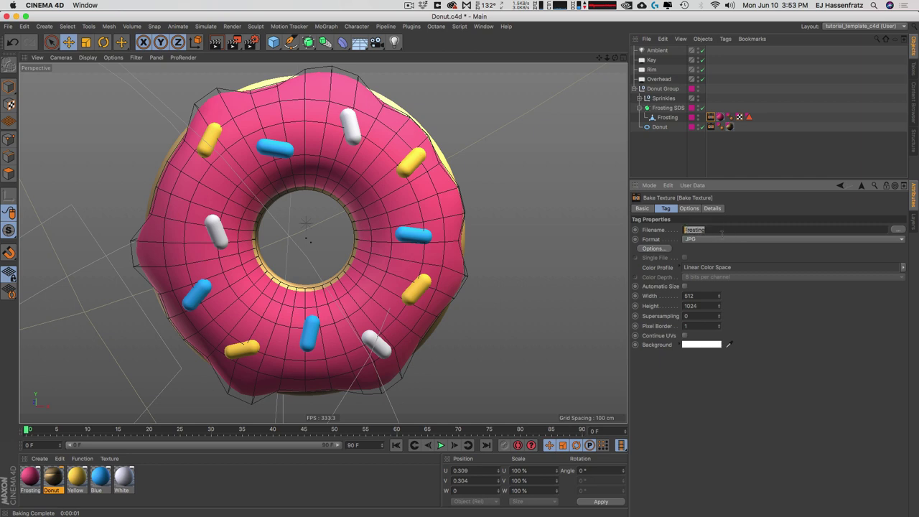
click(688, 209)
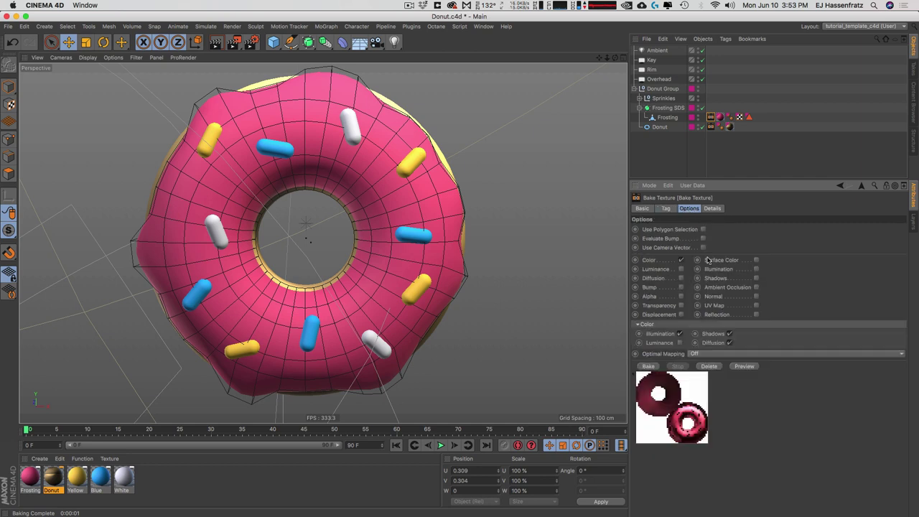
click(648, 367)
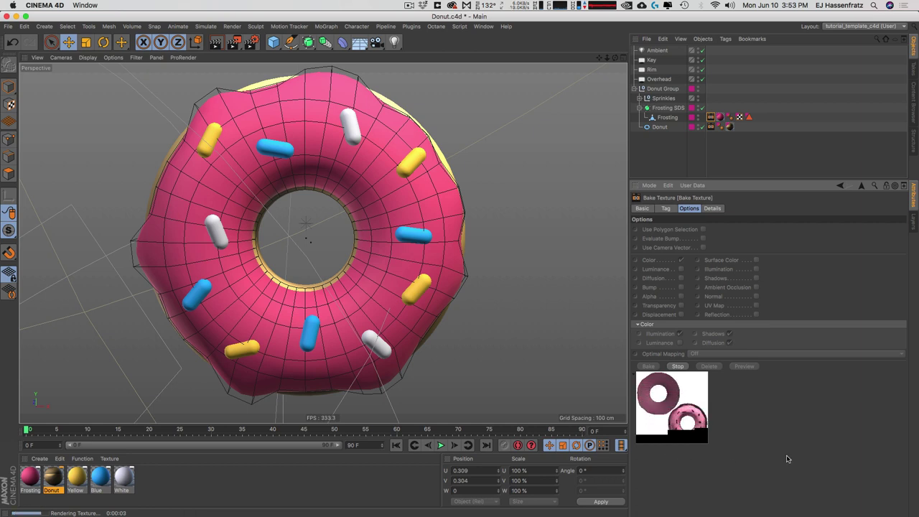
Step: Load the baked FrostingColor.jpg from Finder's 3D_TO_FACEBOOK folder as the Frosting material's Color texture
key(super+Tab)
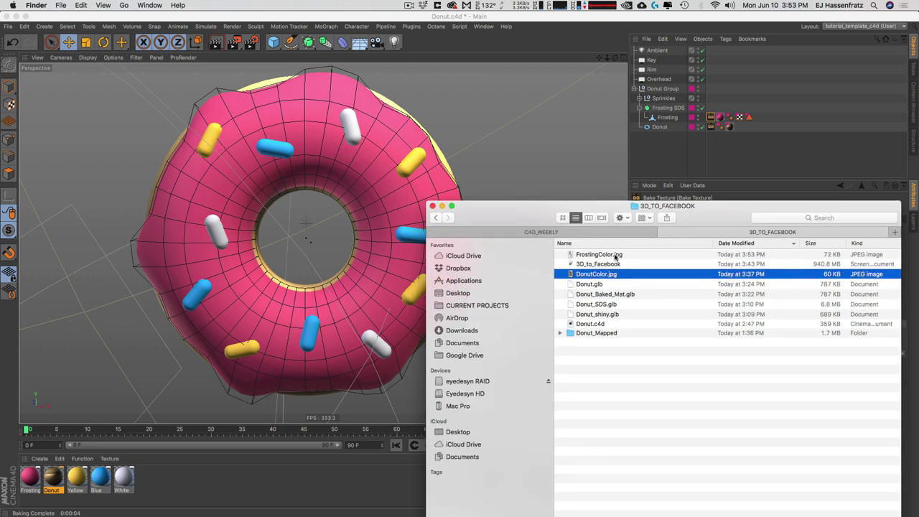
click(615, 255)
click(614, 274)
drag(495, 207, 526, 310)
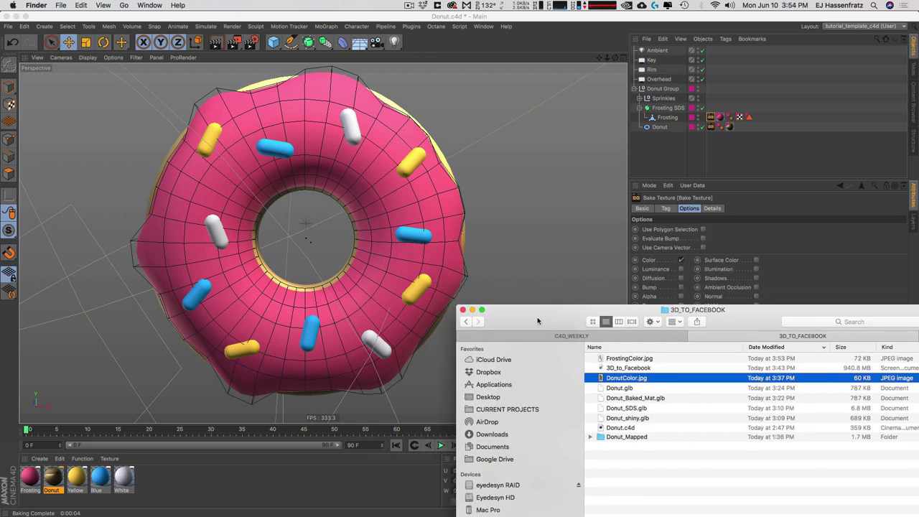
click(56, 485)
double_click(30, 477)
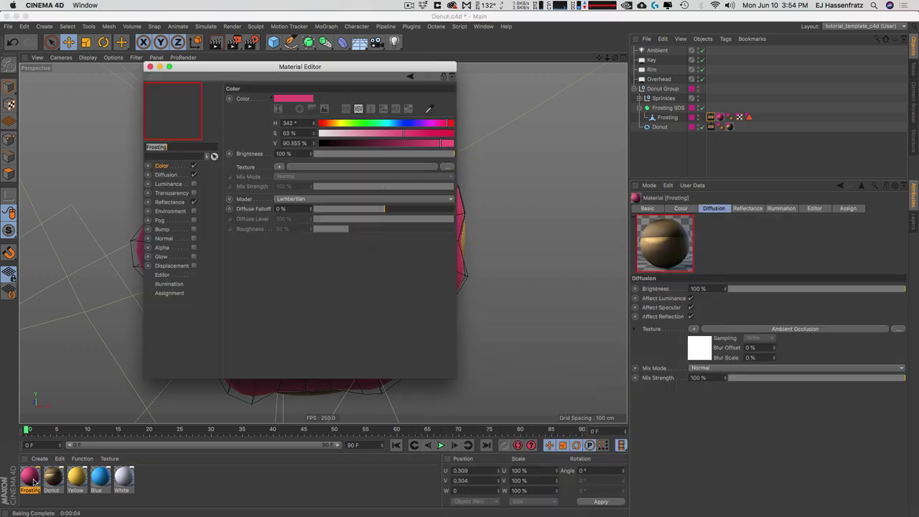
key(super+Tab)
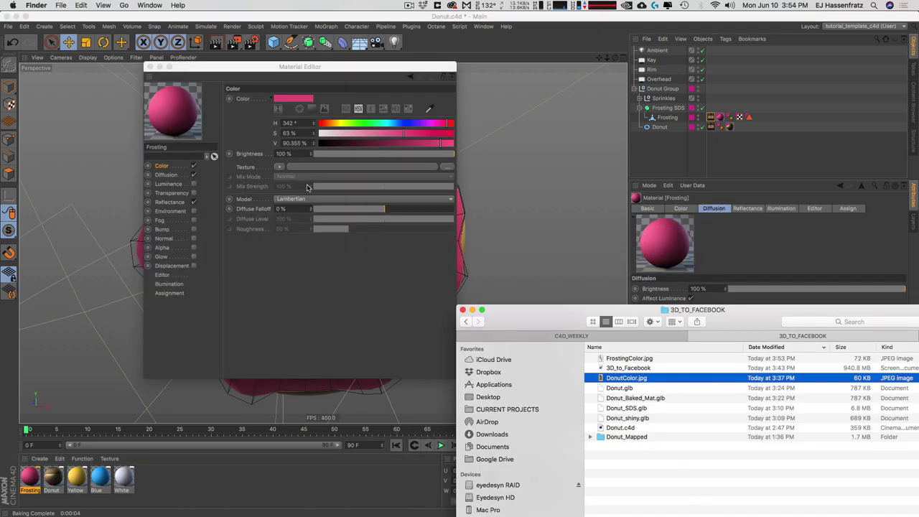
drag(629, 358, 311, 168)
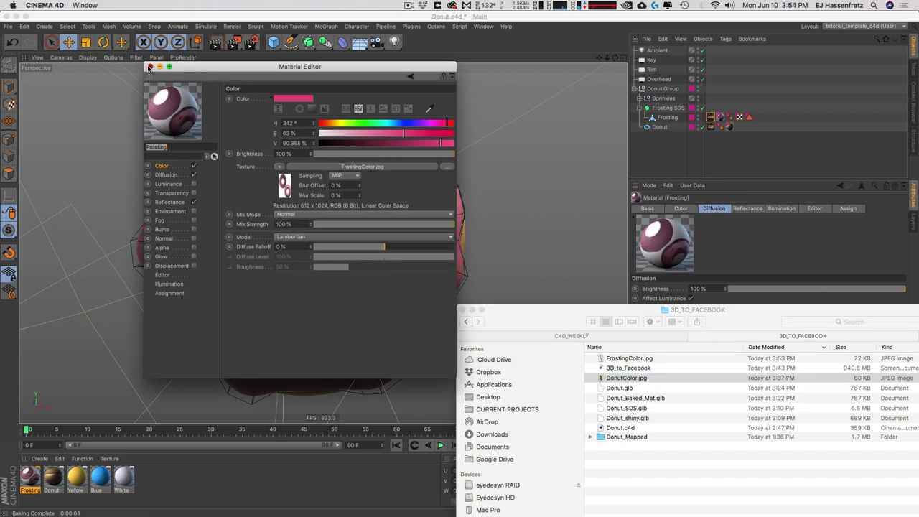
Step: Review the Frosting material's Diffusion, Color and Reflectance channels, and close the Material Editor
click(172, 173)
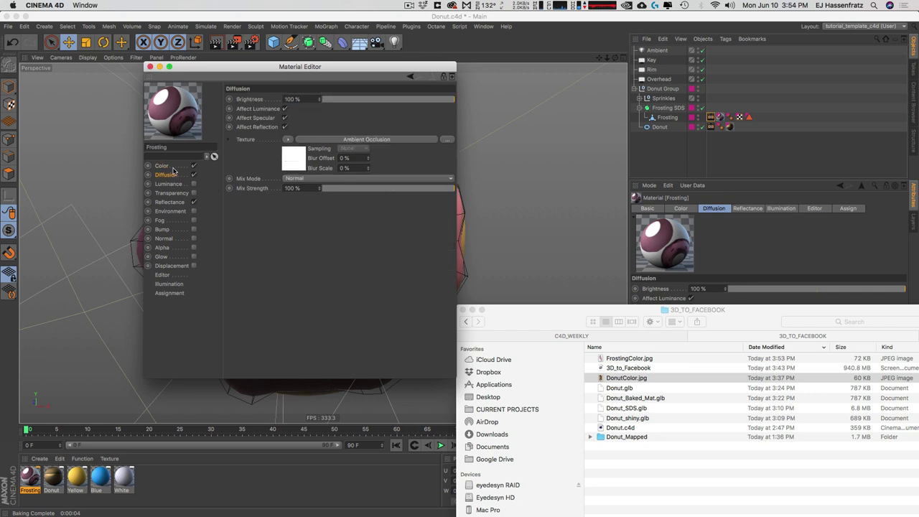
click(170, 202)
click(164, 170)
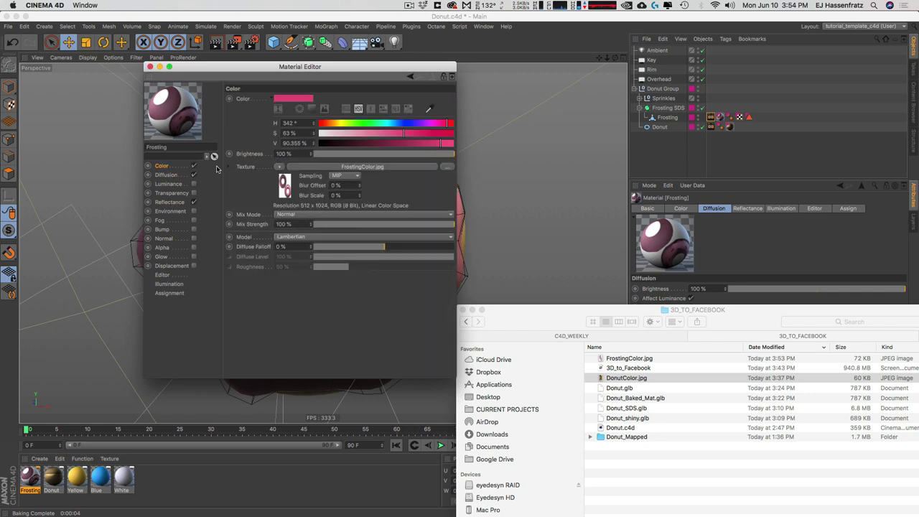
click(544, 313)
click(169, 202)
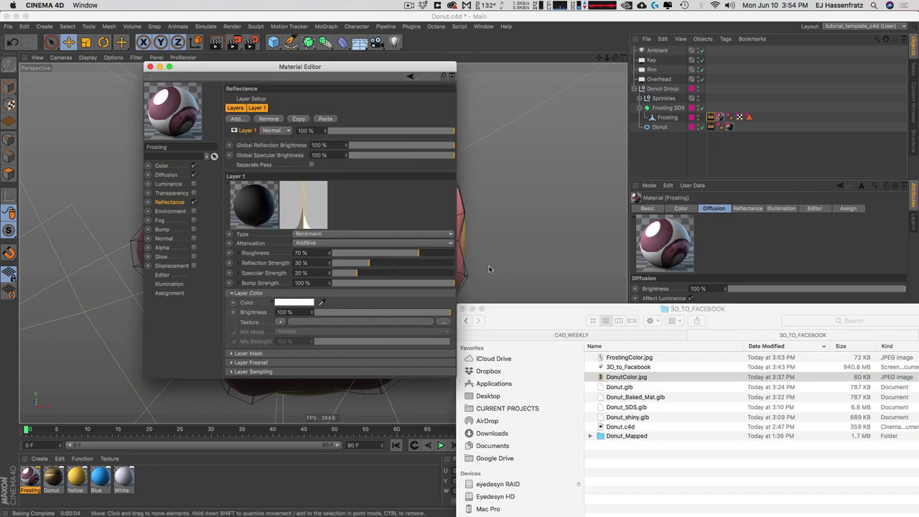
click(149, 66)
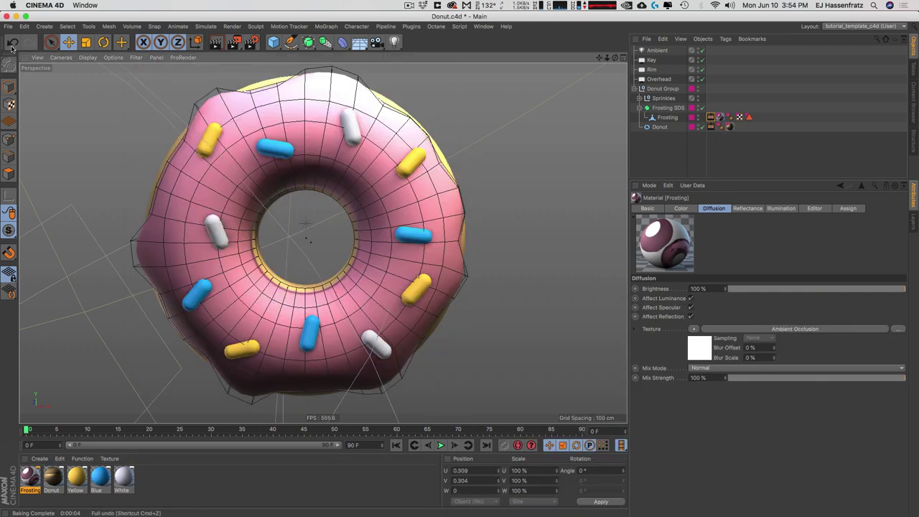
Step: Export the scene in GLTF format as Donut_Baked, with the Export as Binary(.glb) option enabled
click(8, 26)
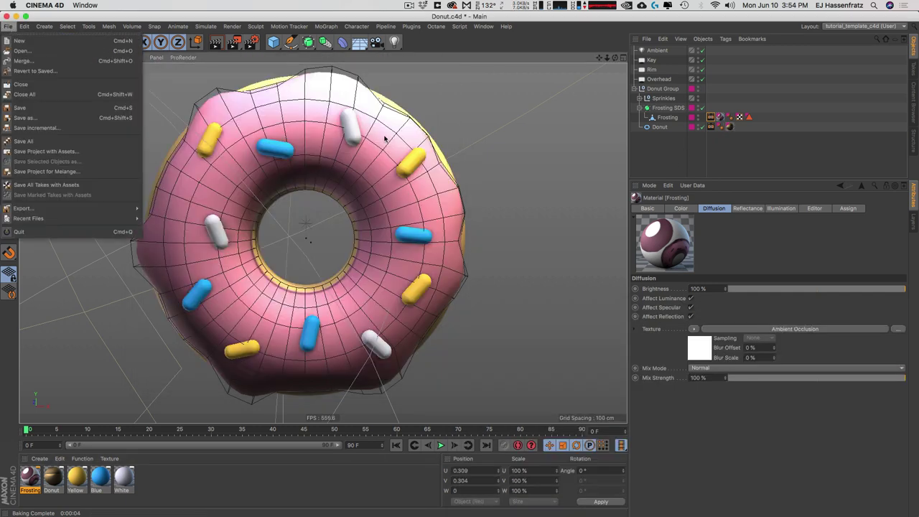
mouse_move(70, 208)
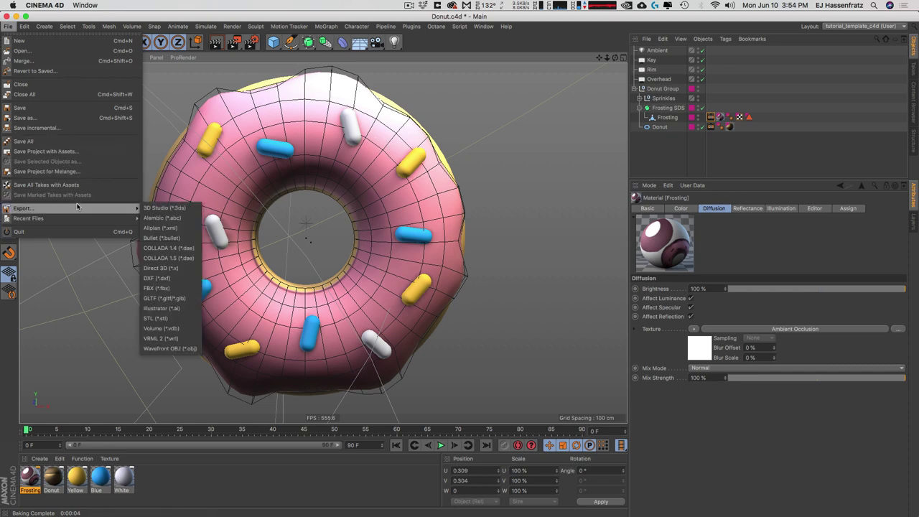
click(202, 303)
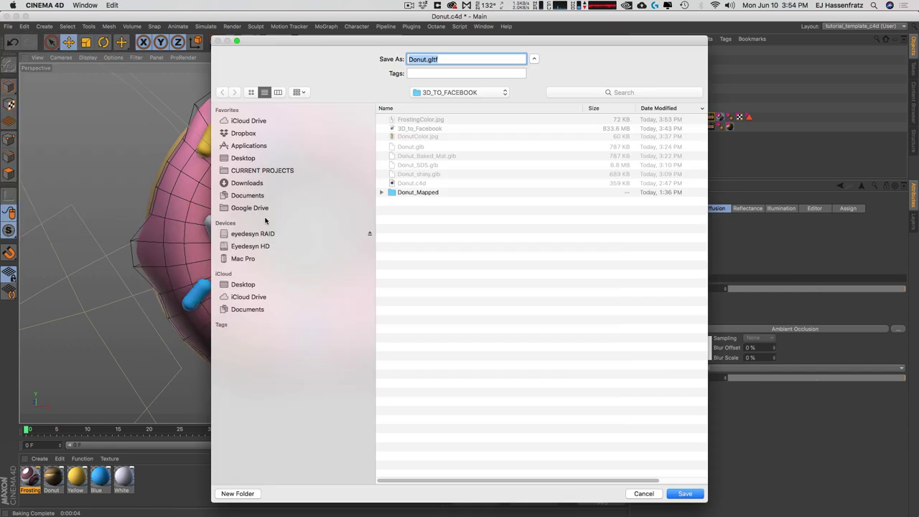
click(425, 59)
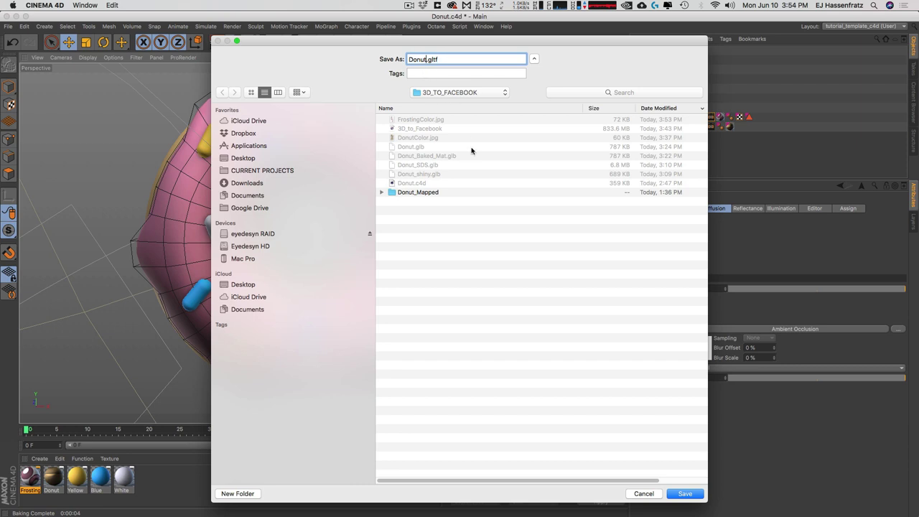
text(_Baked)
key(Return)
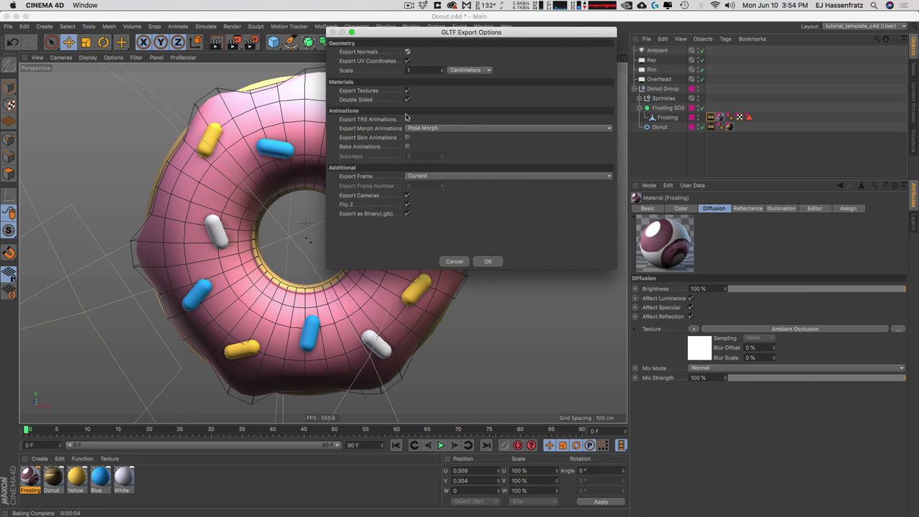
click(379, 213)
click(488, 261)
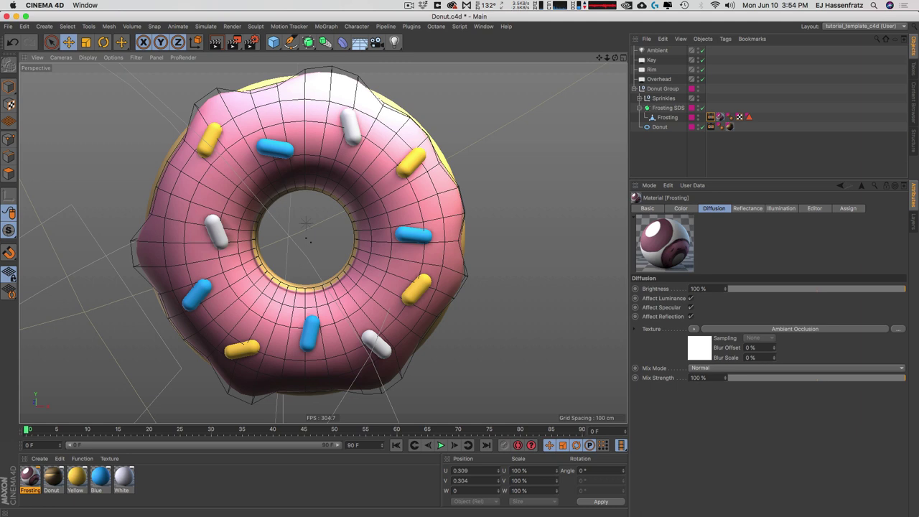
Step: Switch to the Eyedesyn Facebook page in Chrome and add the baked donut GLB from Finder to the new post
key(super+Tab)
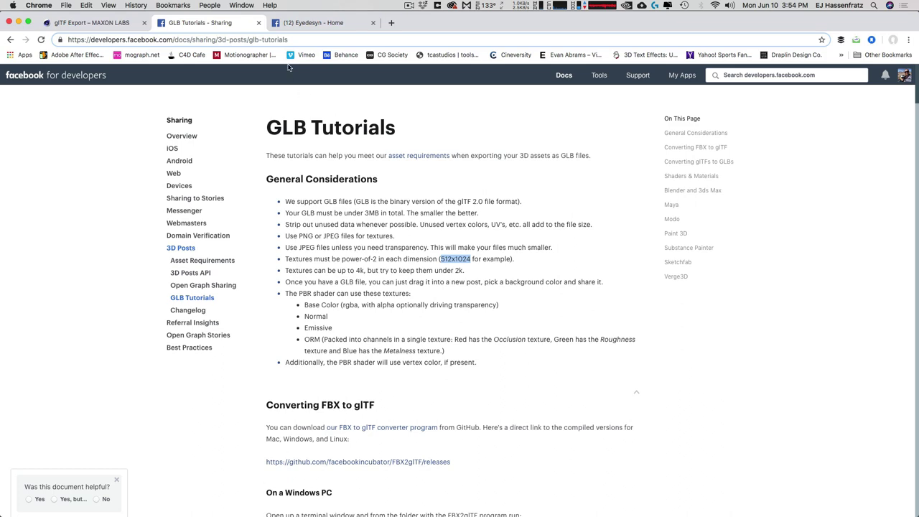
click(323, 22)
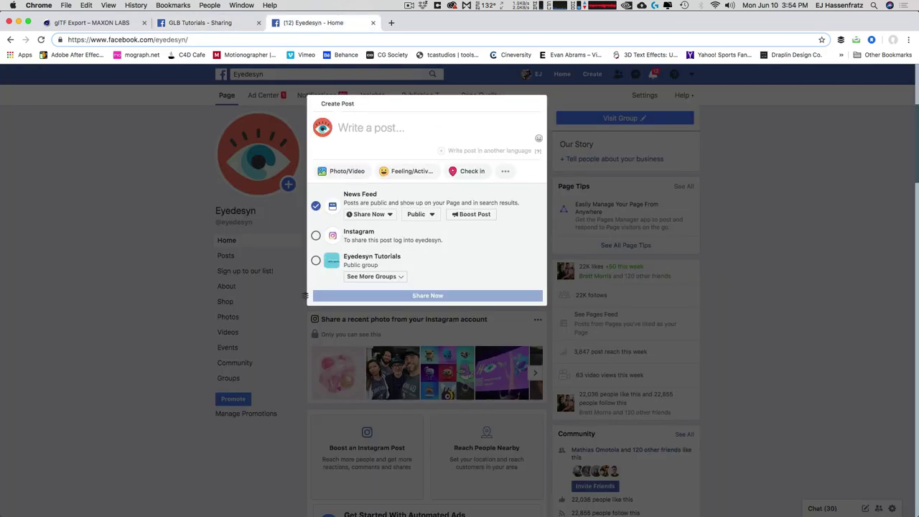
key(super+Tab)
drag(627, 378, 464, 208)
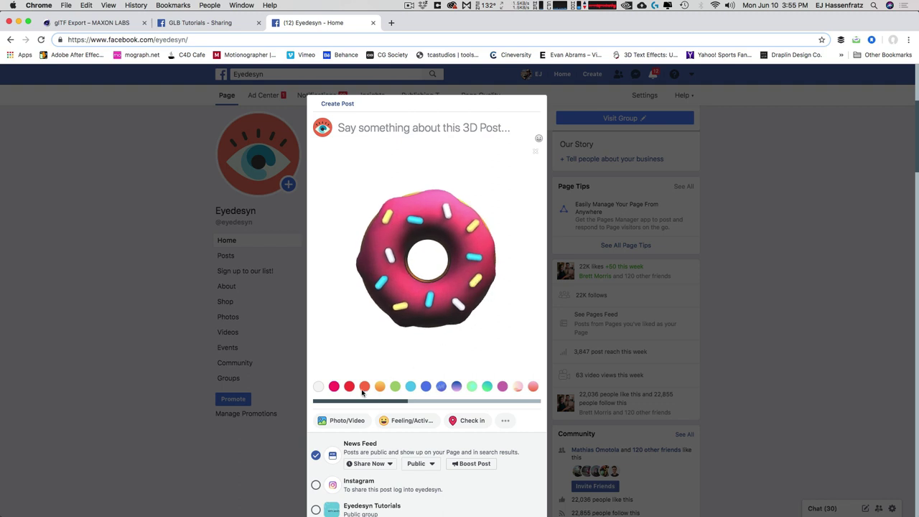
Step: Try several background colors for the 3D post and set the blue-to-pink gradient
click(335, 385)
click(472, 388)
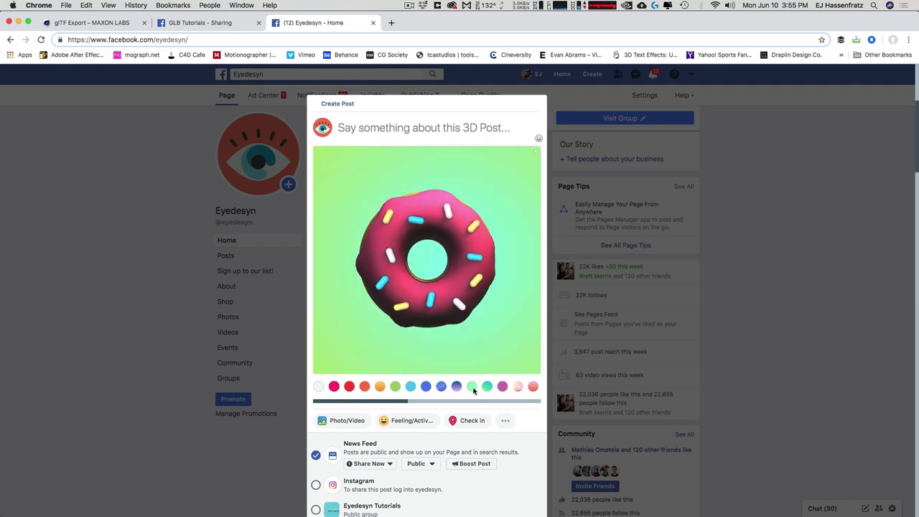
click(457, 388)
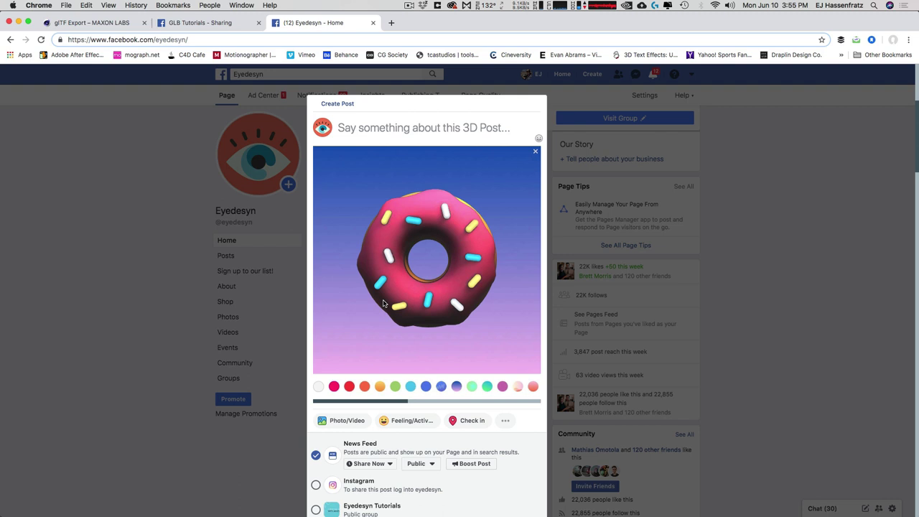
Step: Rotate the donut in the 3D post preview to inspect its baked shading, and switch to the MAXON LABS glTF Export page
drag(383, 304, 443, 291)
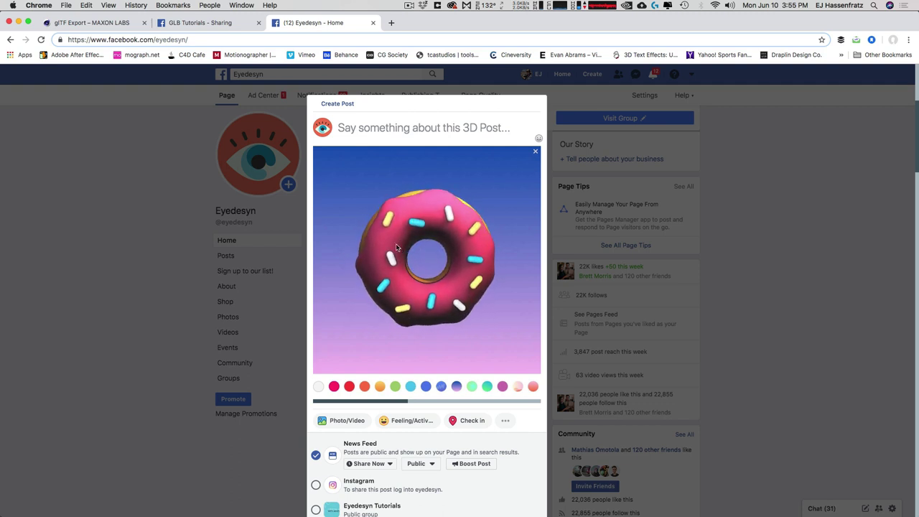
drag(399, 247, 468, 302)
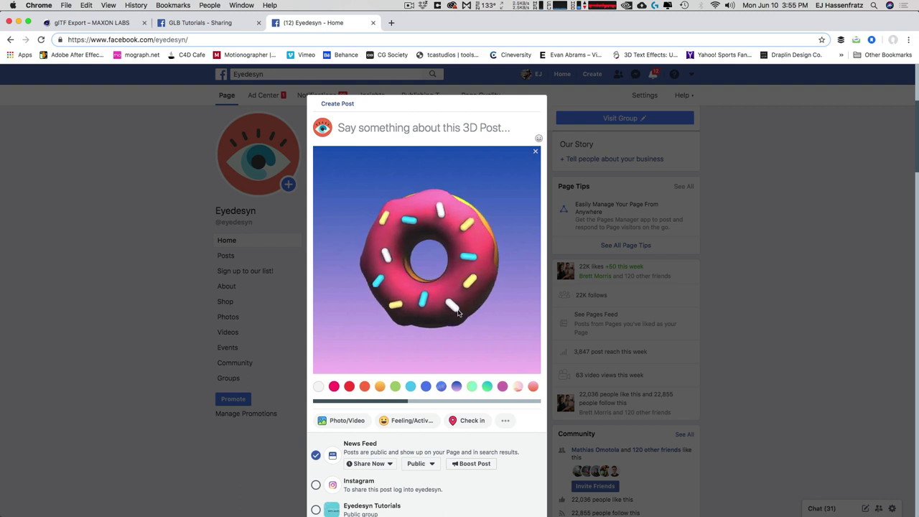
click(110, 23)
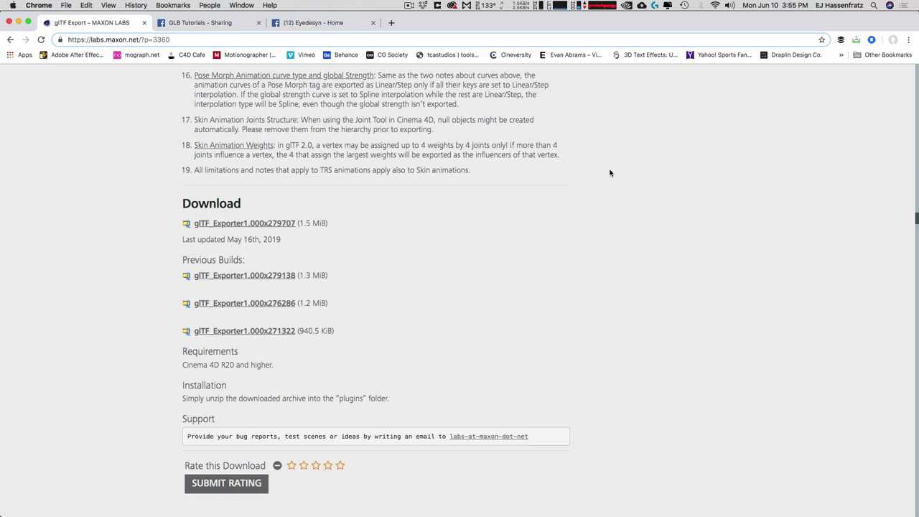
Step: Return to the Eyedesyn Facebook page and rotate the donut in the 3D post preview to examine its baked shading
scroll(610, 172, up, 20)
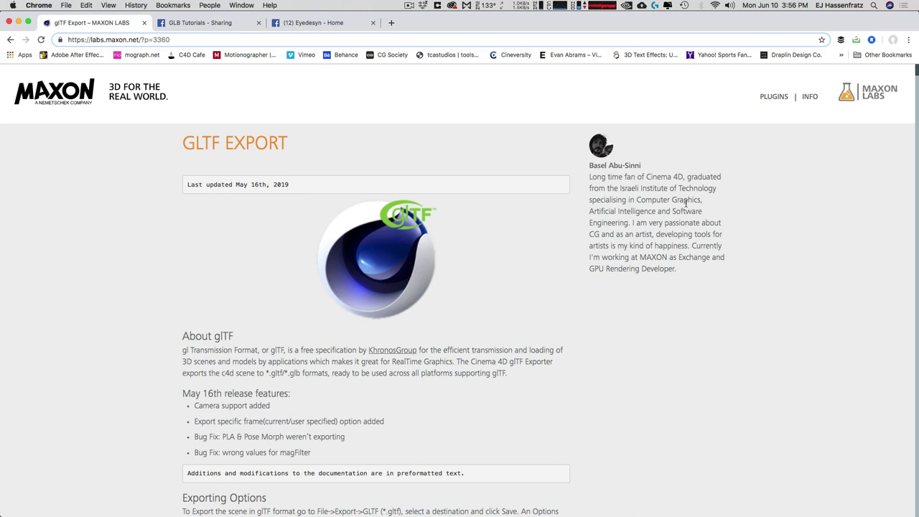
click(323, 22)
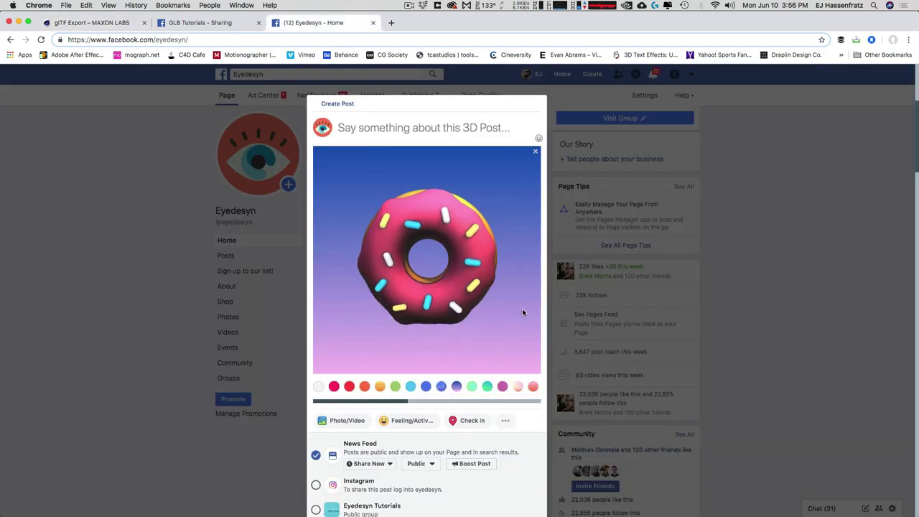
drag(523, 312, 435, 237)
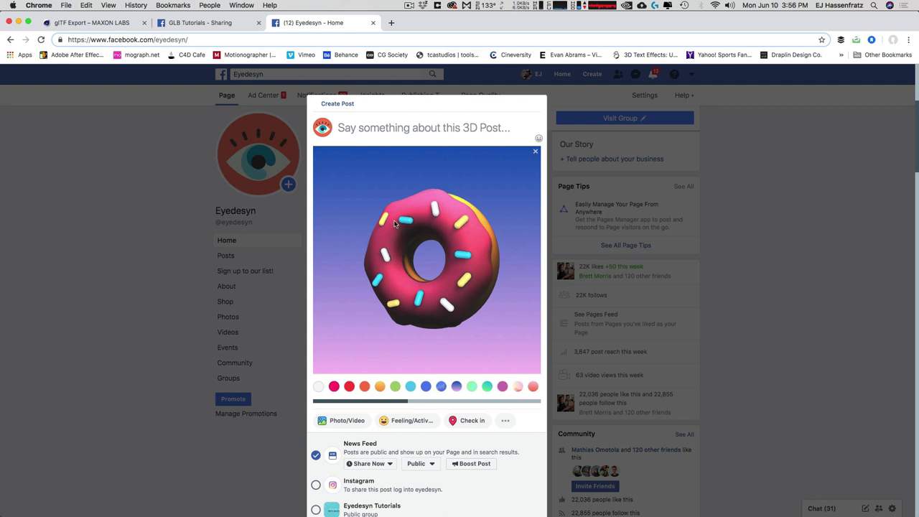
drag(459, 280, 432, 282)
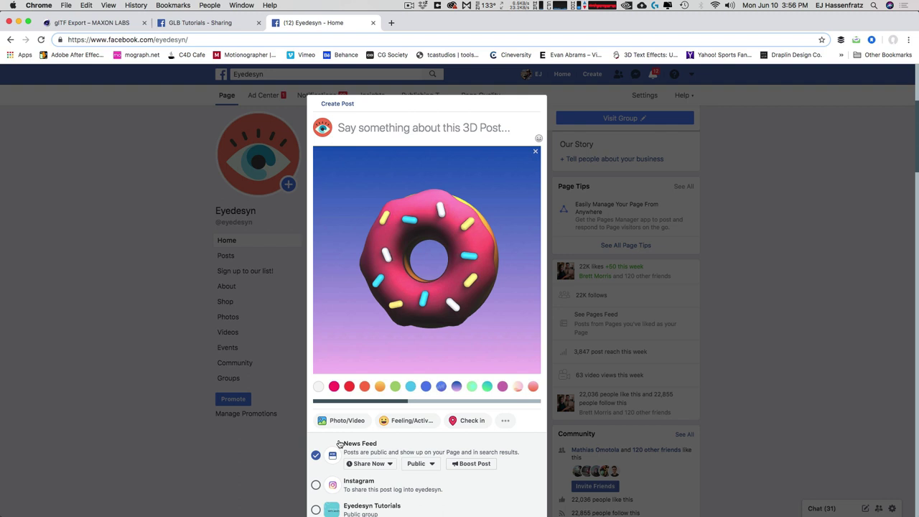
Step: Leave the draft 3D post and look through the Eyedesyn page's Community section
click(363, 132)
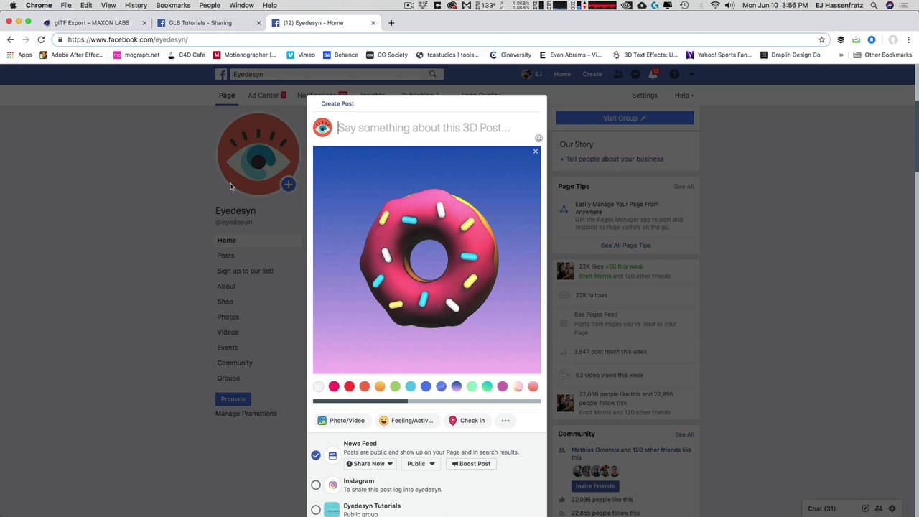
click(172, 295)
click(269, 275)
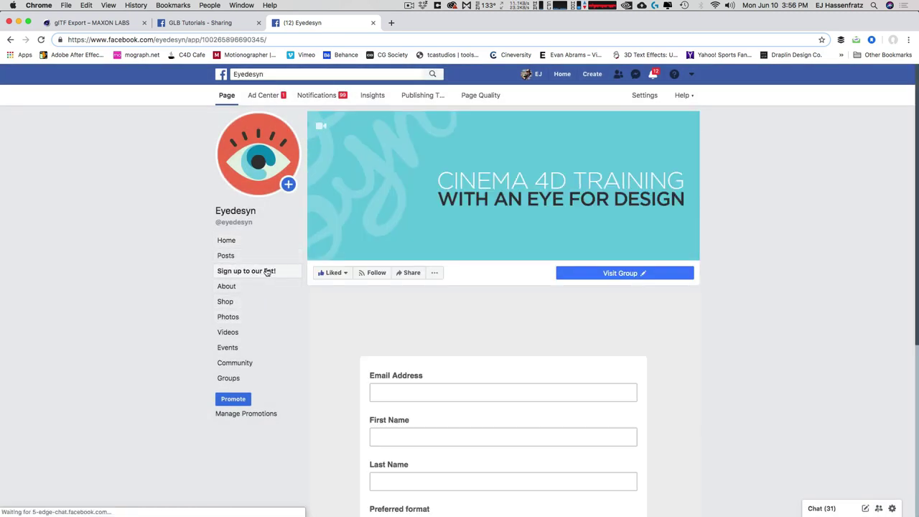
click(270, 368)
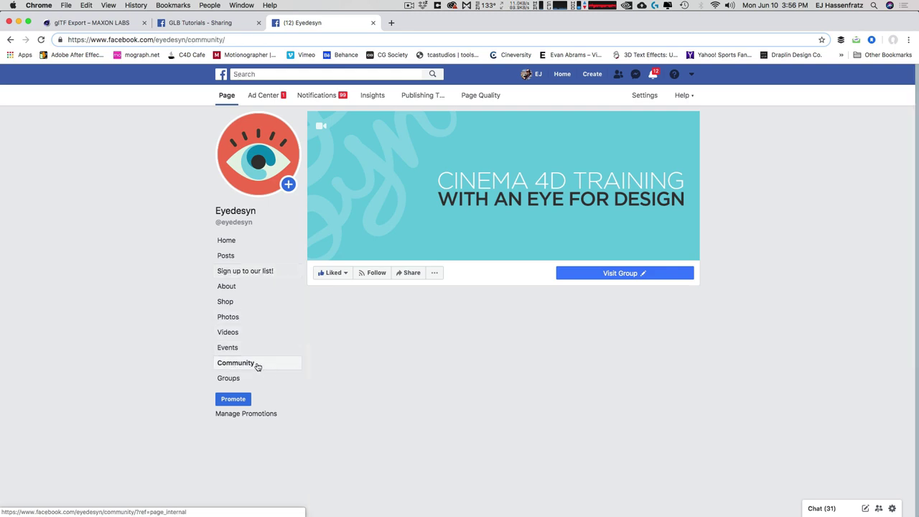
scroll(351, 306, down, 3)
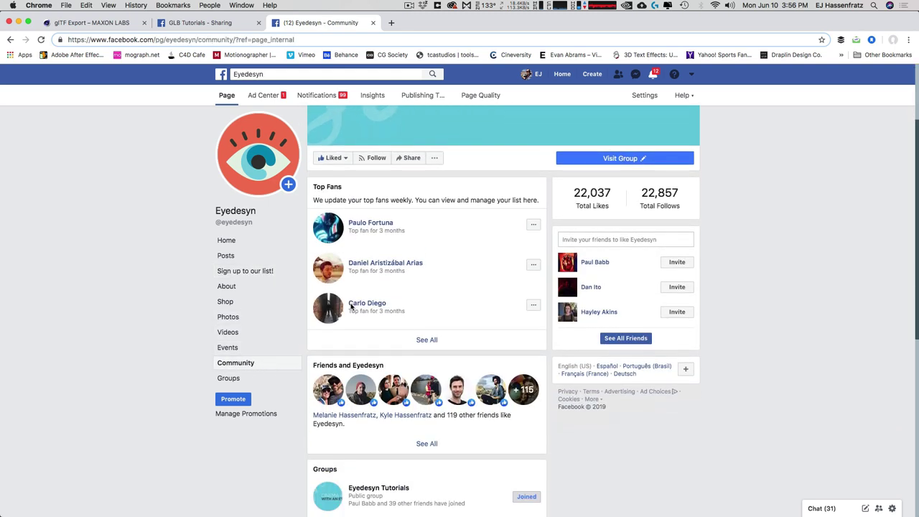
click(590, 158)
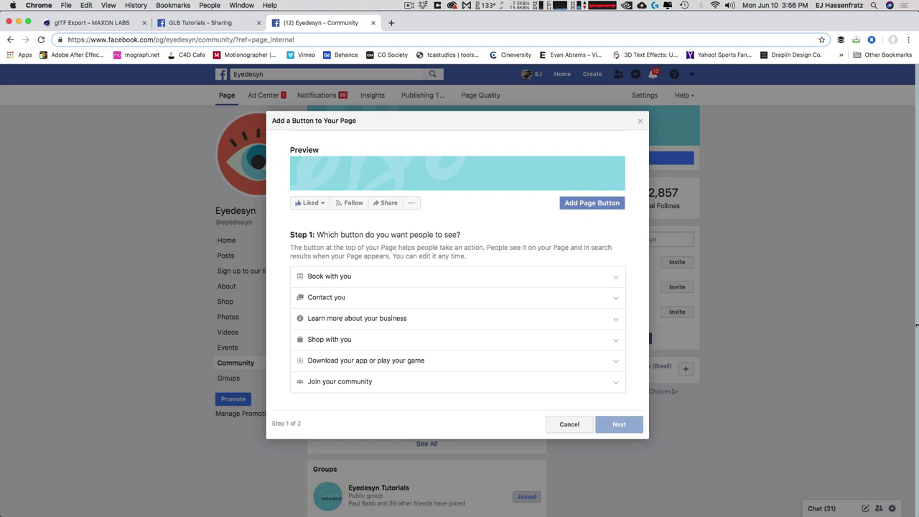
click(567, 424)
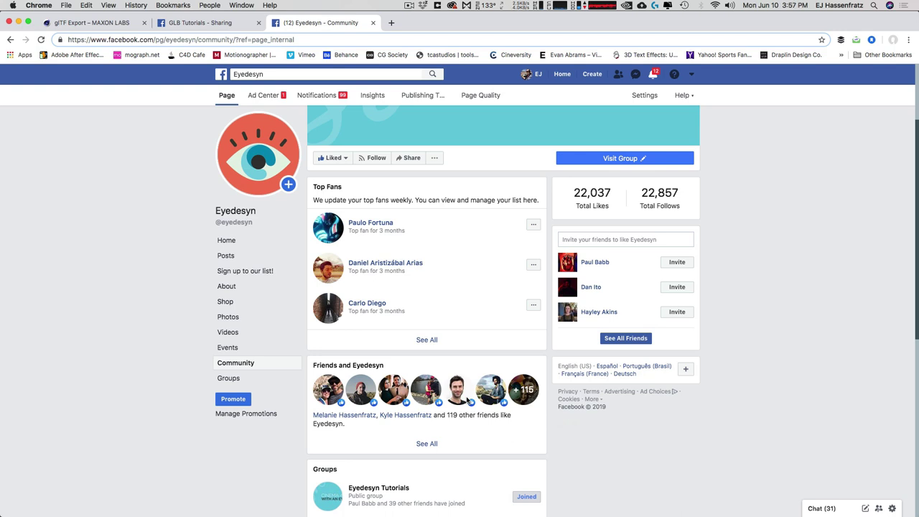
click(265, 75)
key(Escape)
scroll(452, 294, up, 3)
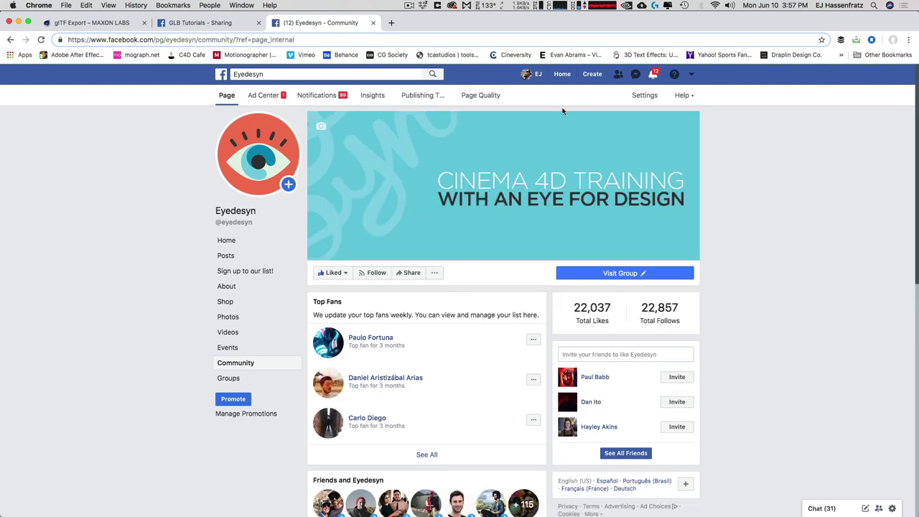
Step: Start a new post from the personal Facebook home feed and add the GLB model from Finder to it
click(221, 75)
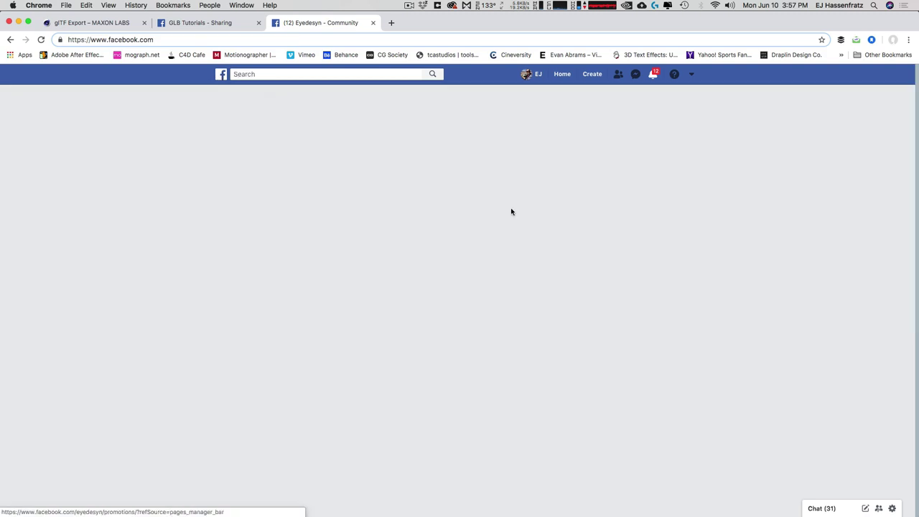
click(410, 132)
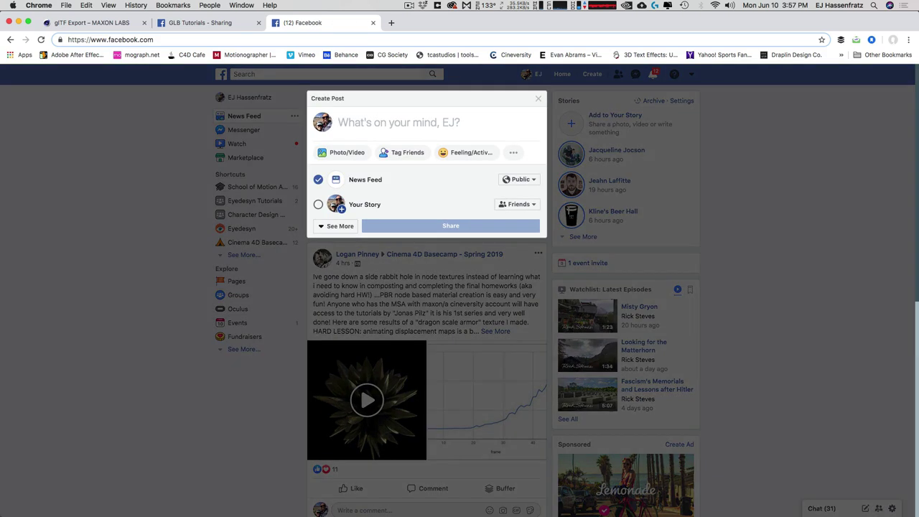
key(super+Tab)
drag(629, 357, 415, 160)
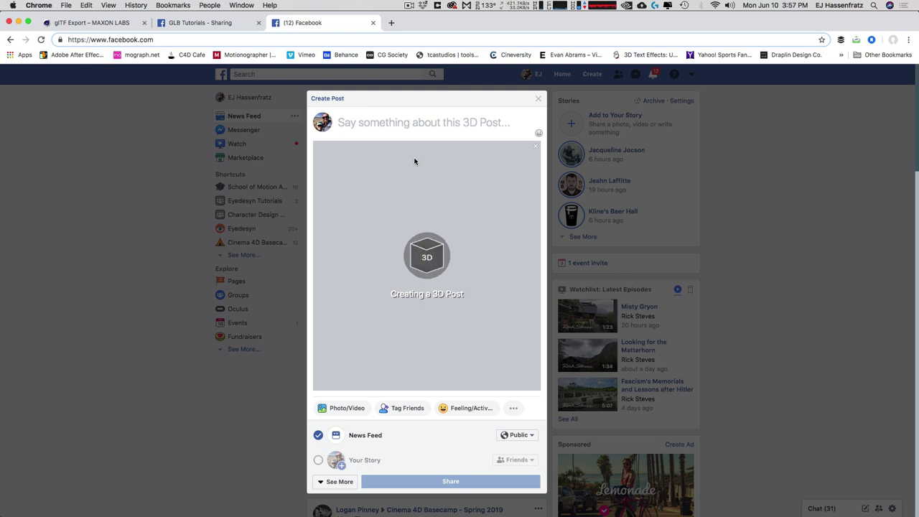